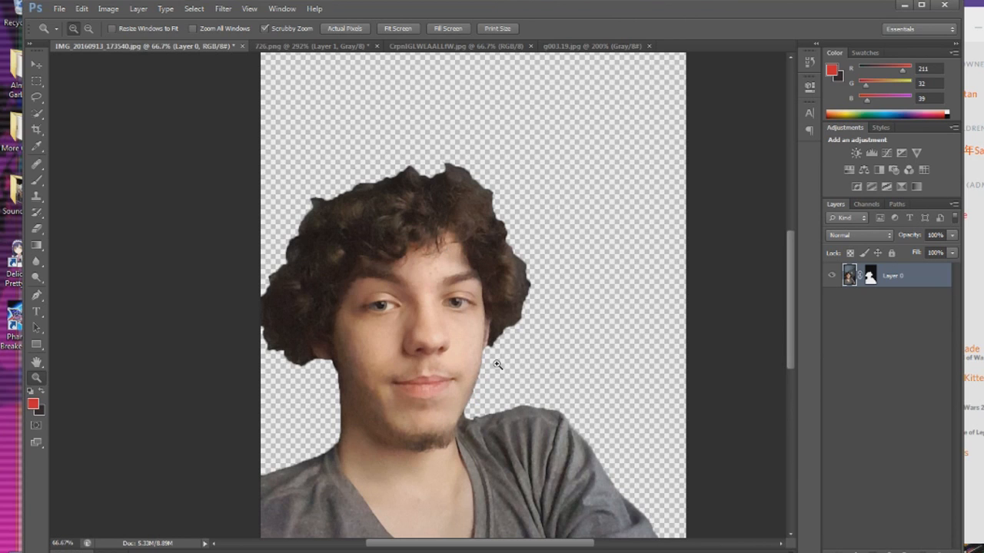
Look through the cut-out portrait photo, the edited 726.png manga panel and the anime shirt picture.
scroll(498, 364, "down", 2)
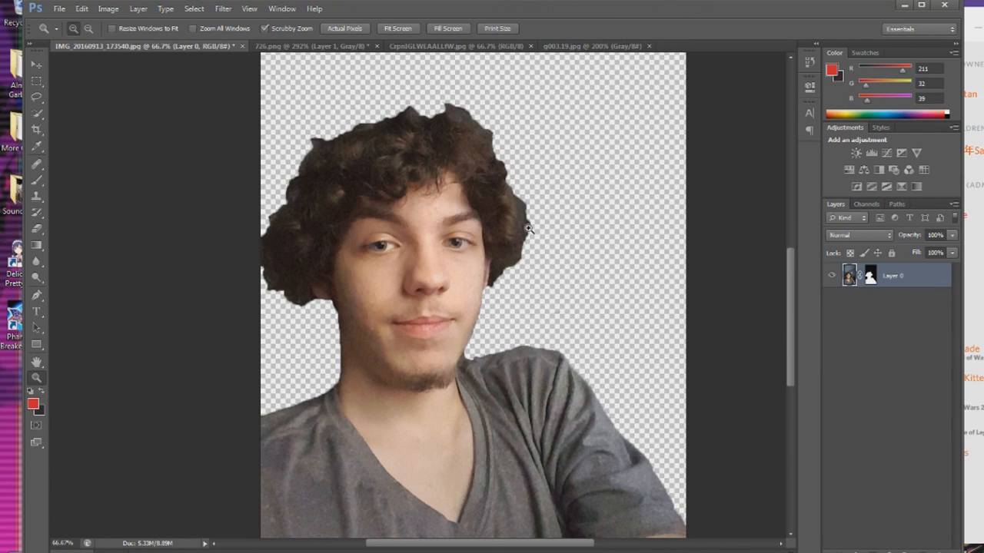
left_click(349, 47)
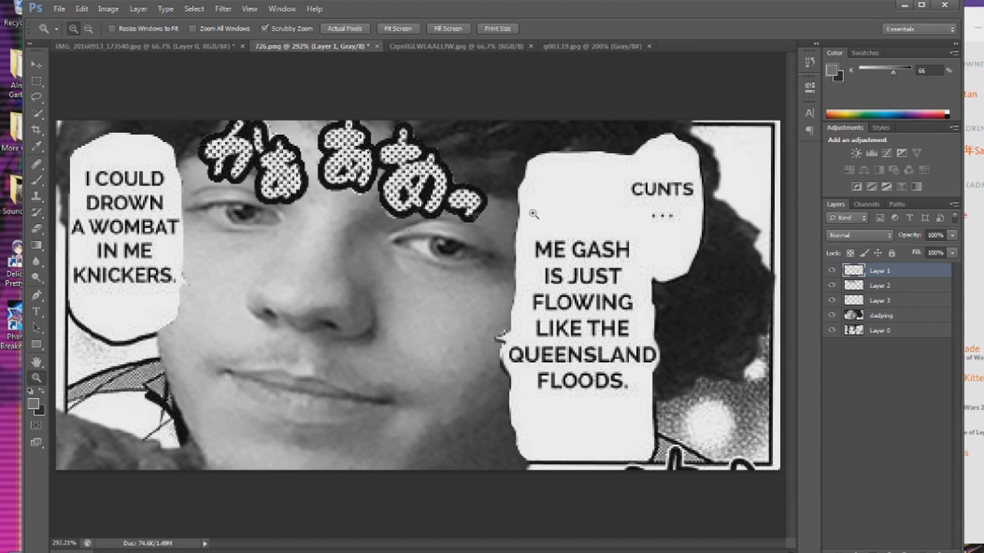
left_click(433, 46)
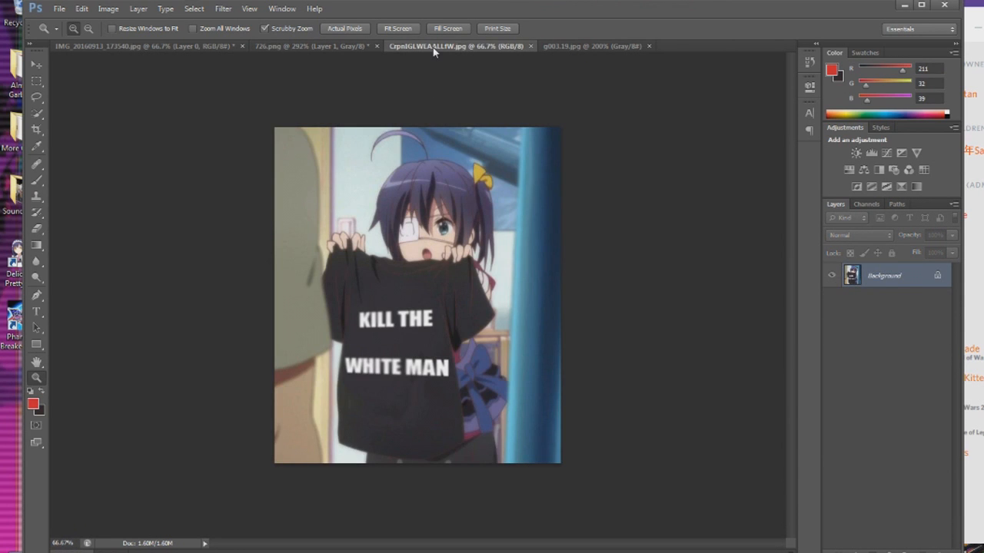
left_click(343, 47)
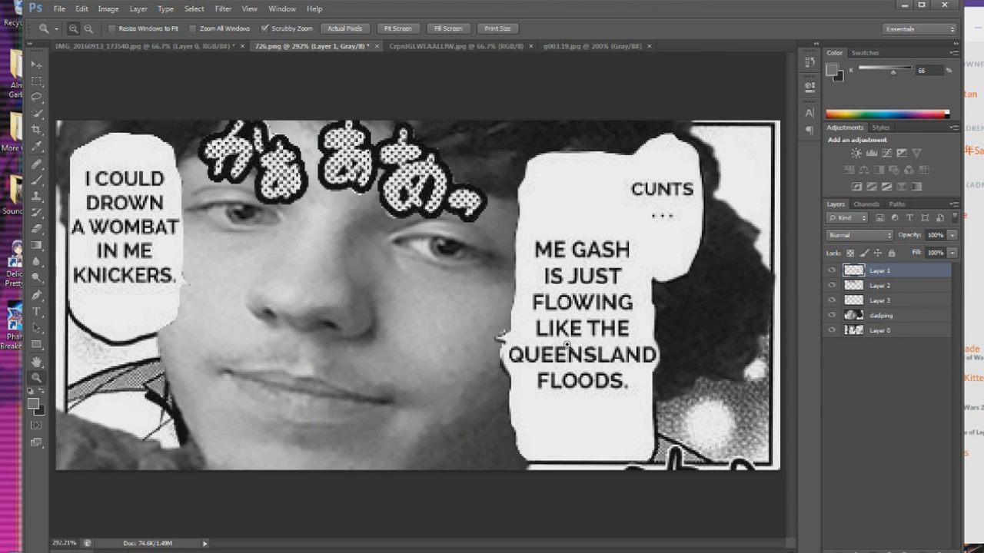
Bring up the g003.19.jpg manga page and enlarge its "Want me to get it for you?" panel to 200%.
left_click(611, 45)
scroll(620, 217, "down", 2)
scroll(620, 217, "down", 2)
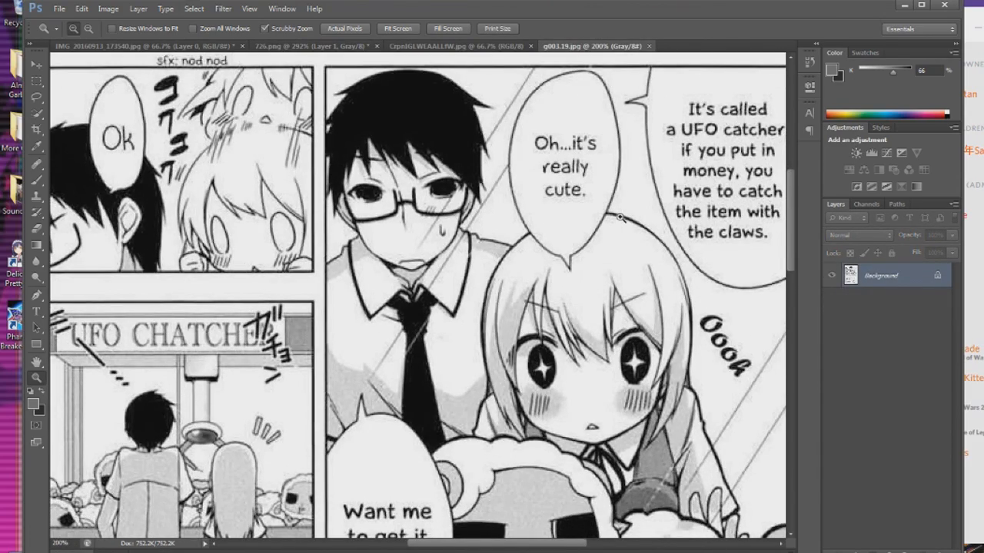
scroll(620, 218, "down", 2)
right_click(590, 218)
left_click(607, 222)
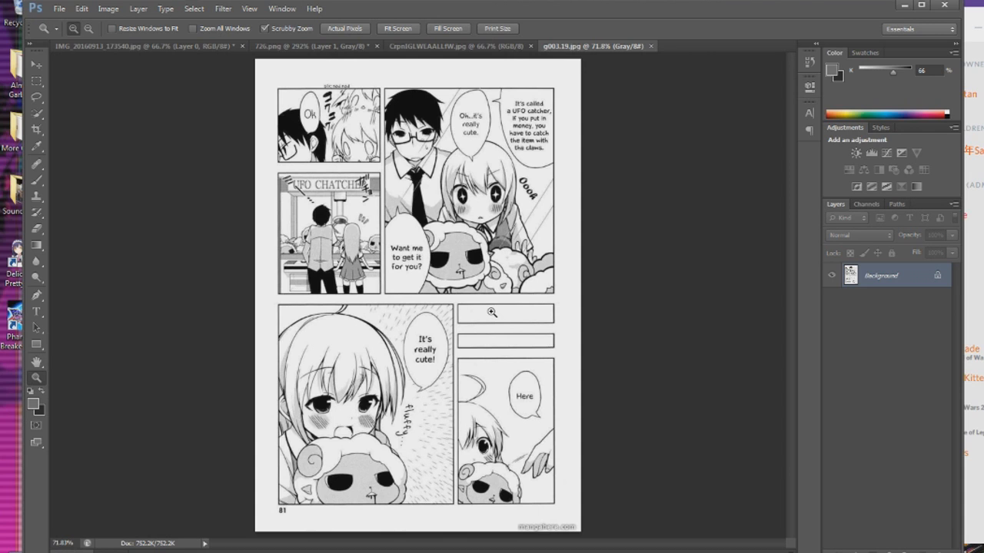
right_click(464, 249)
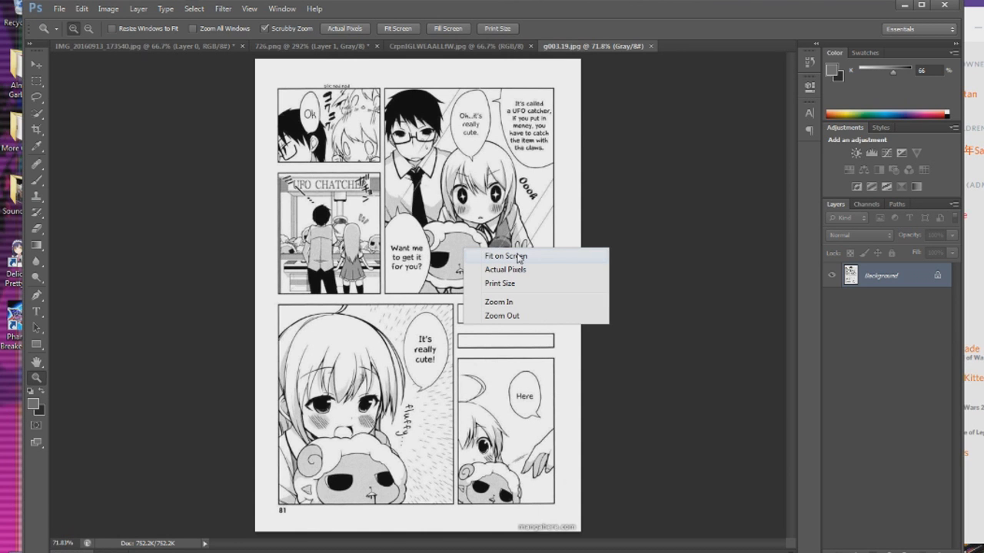
left_click(501, 302)
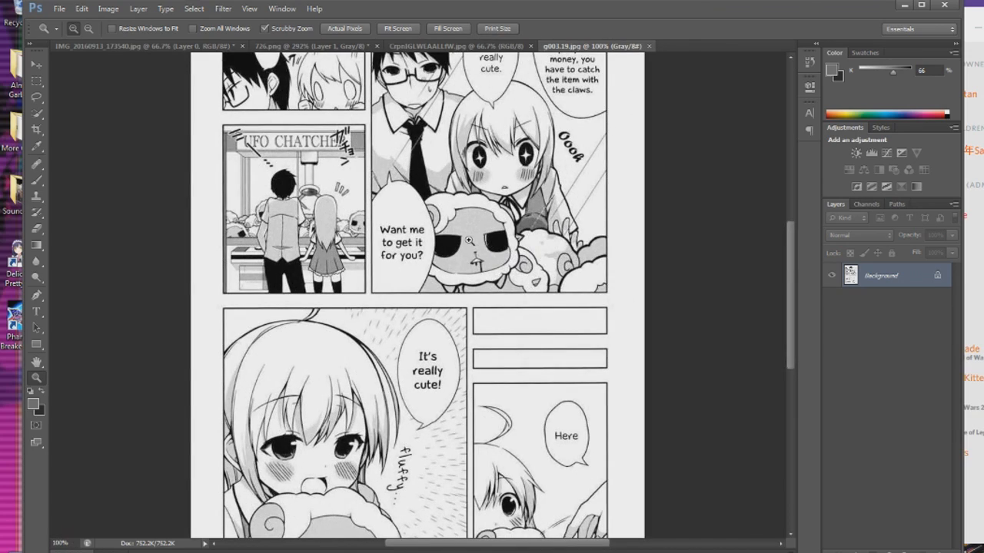
right_click(469, 243)
left_click(502, 299)
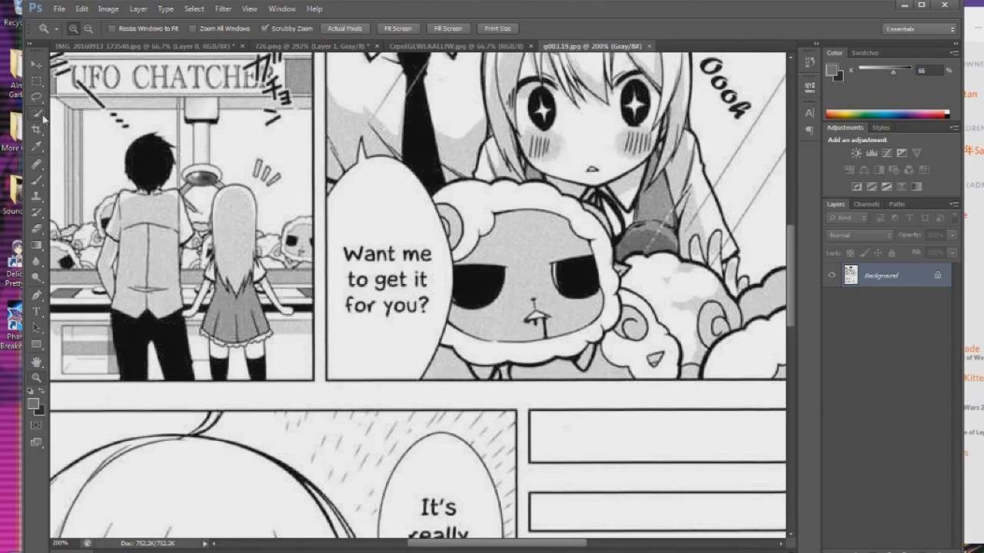
Select the "Want me to get it for you?" speech bubble with the Quick Selection tool at brush size 4.
left_click(43, 117)
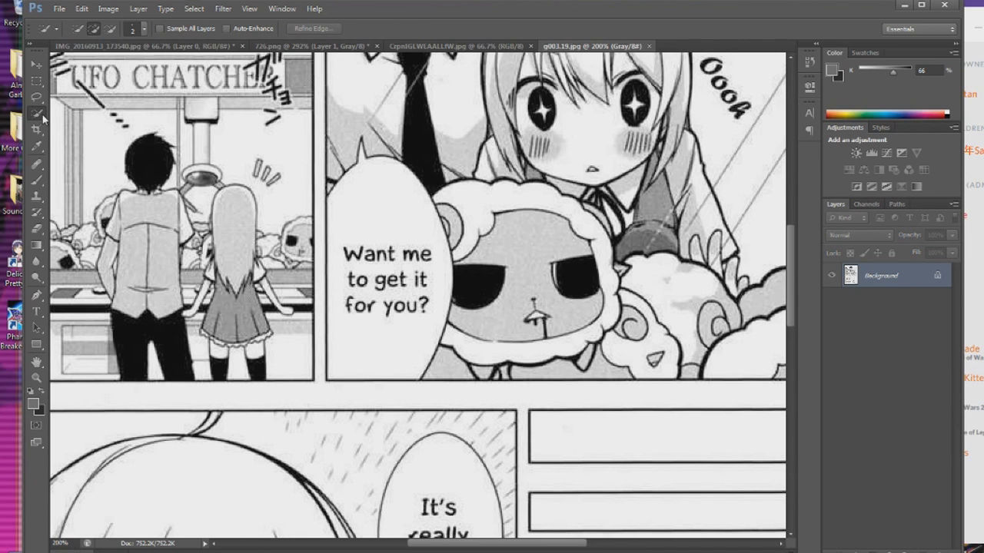
right_click(43, 118)
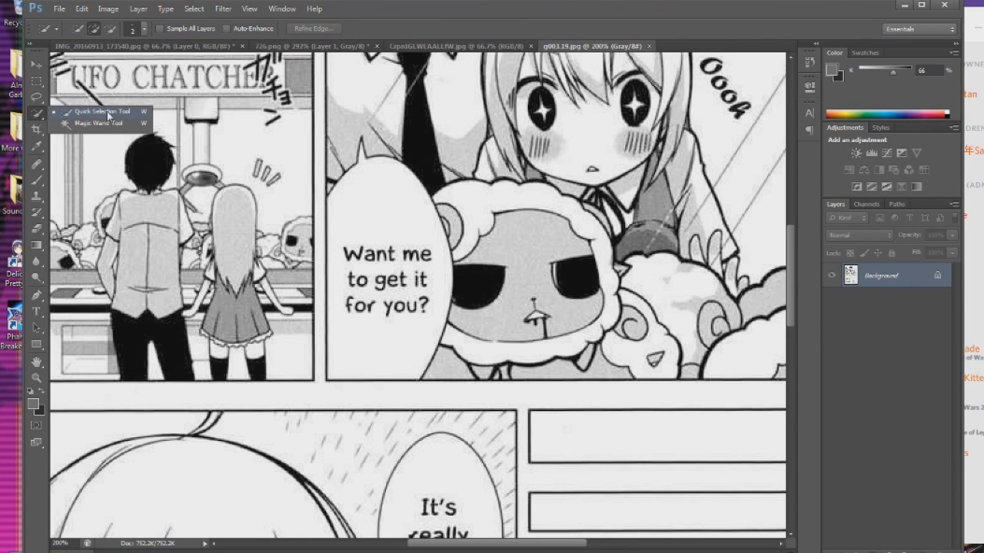
left_click(88, 114)
scroll(458, 243, "up", 1)
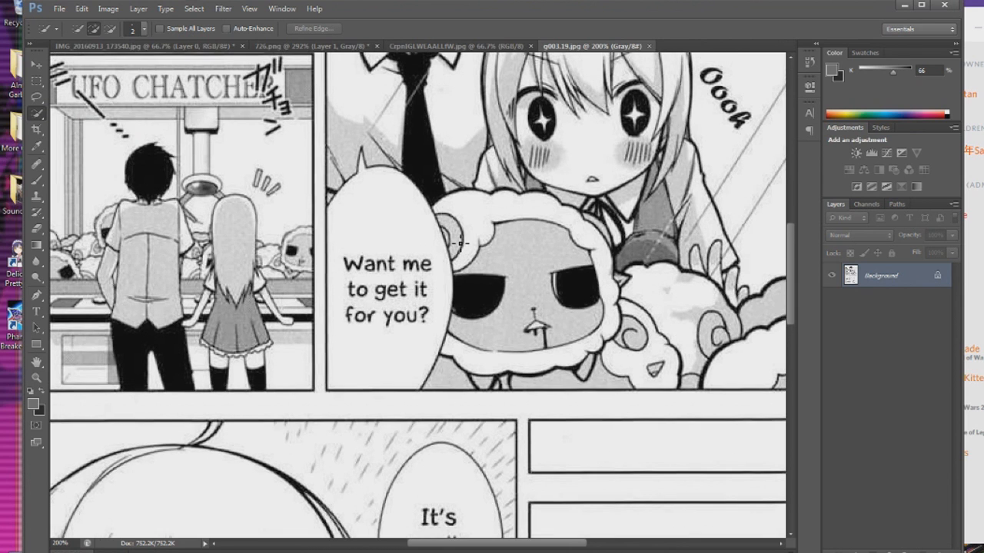
scroll(444, 245, "up", 1)
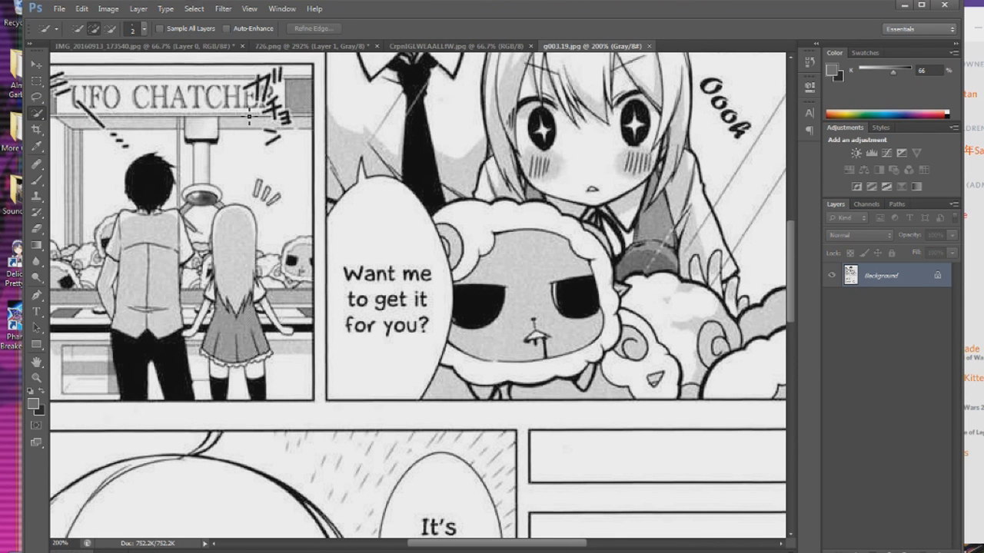
key("bracketright")
key("bracketright")
left_click_drag(446, 239, 447, 260)
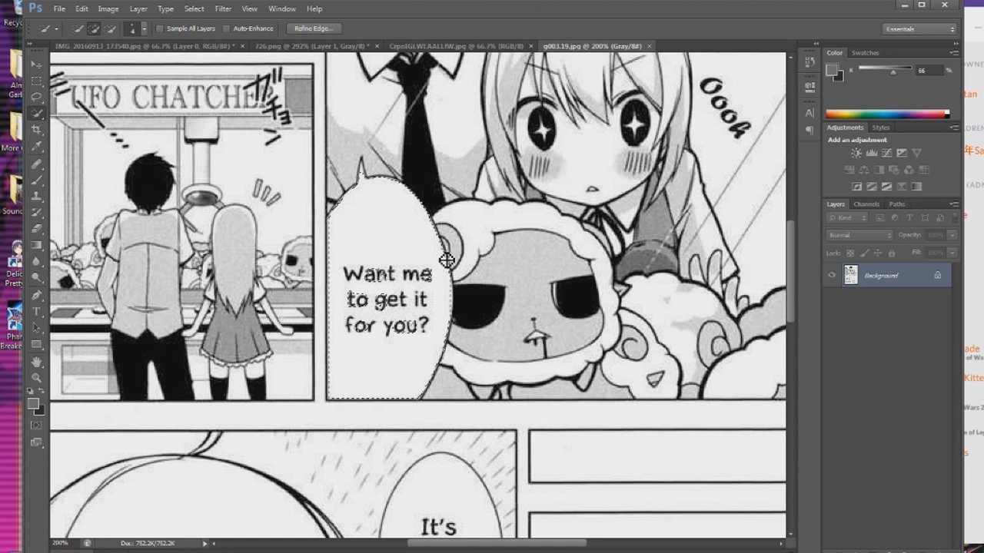
Extend the selection to cover the speech bubble's pointed tail and upper edge, using brush size 3.
scroll(447, 260, "up", 2)
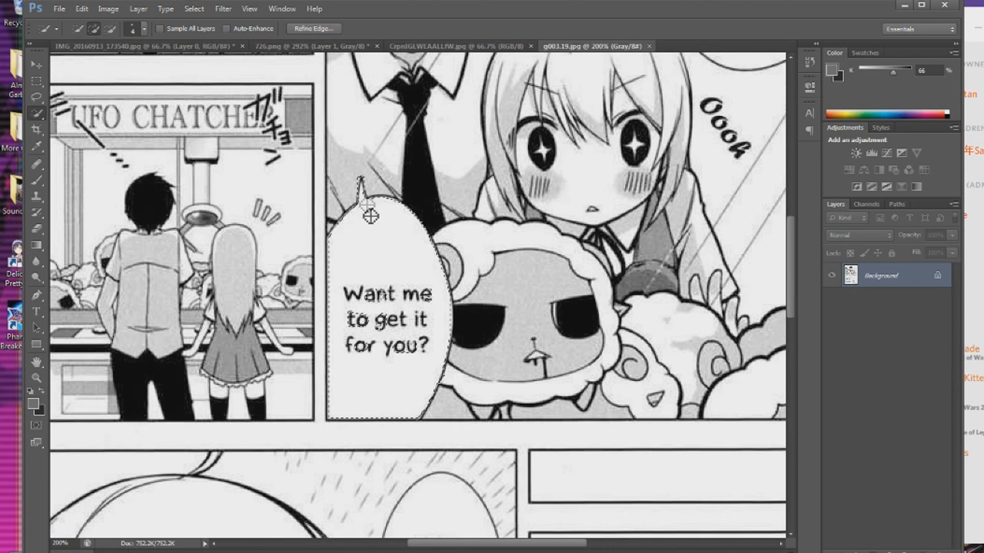
scroll(411, 230, "up", 5)
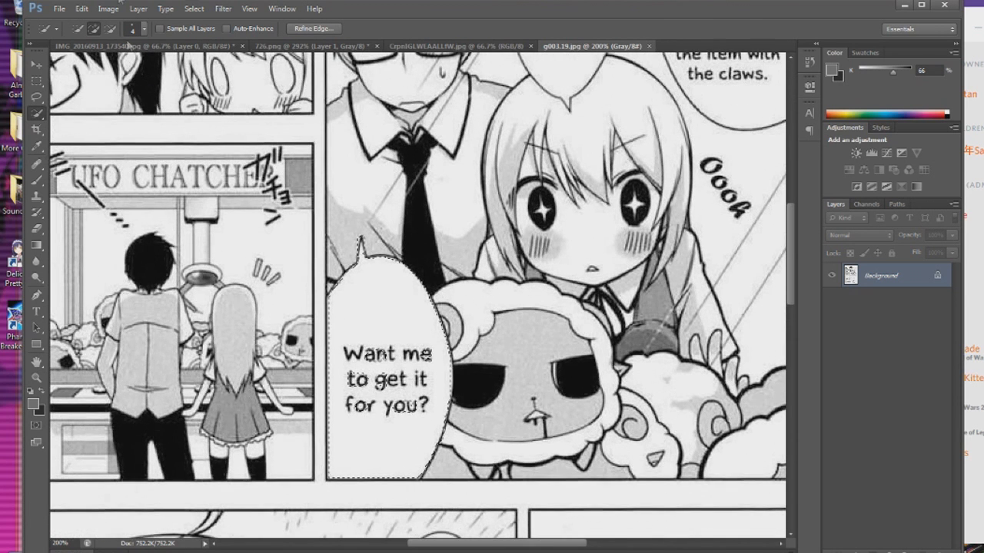
left_click(34, 375)
right_click(387, 280)
left_click(419, 333)
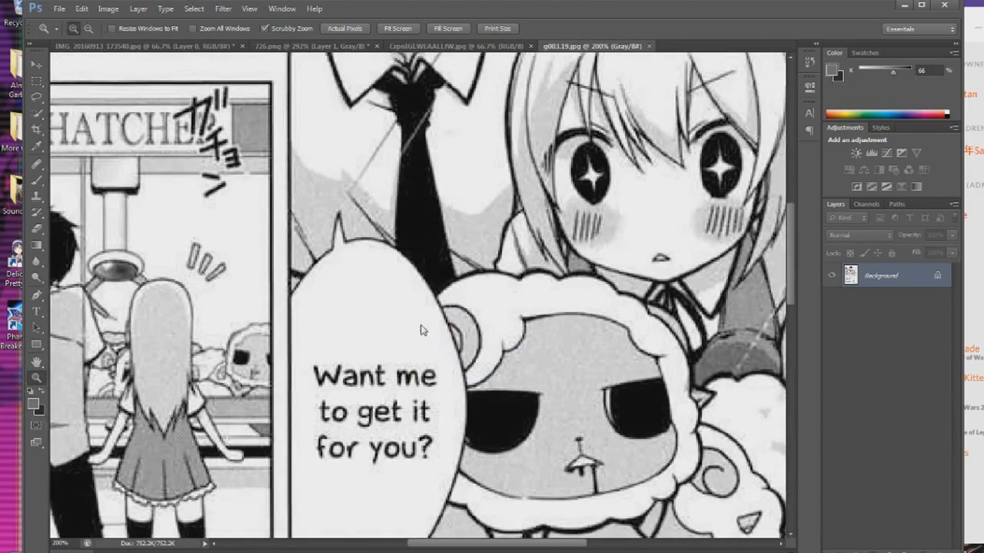
right_click(384, 221)
left_click(415, 270)
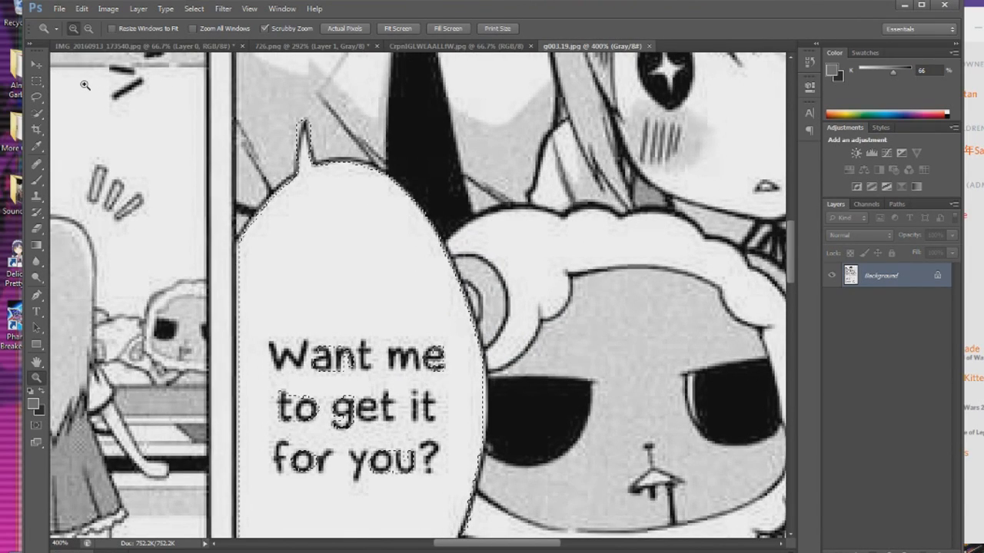
key("w")
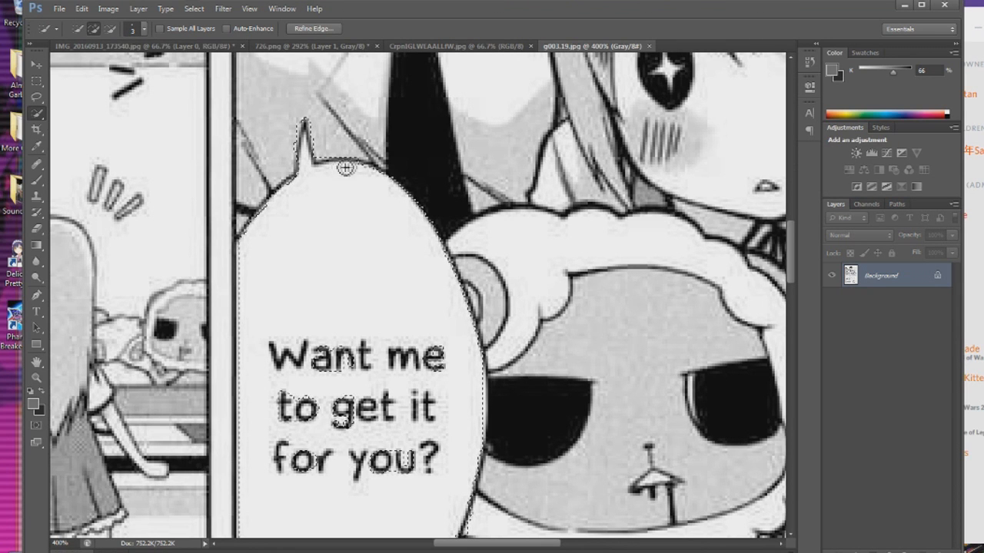
left_click(376, 173)
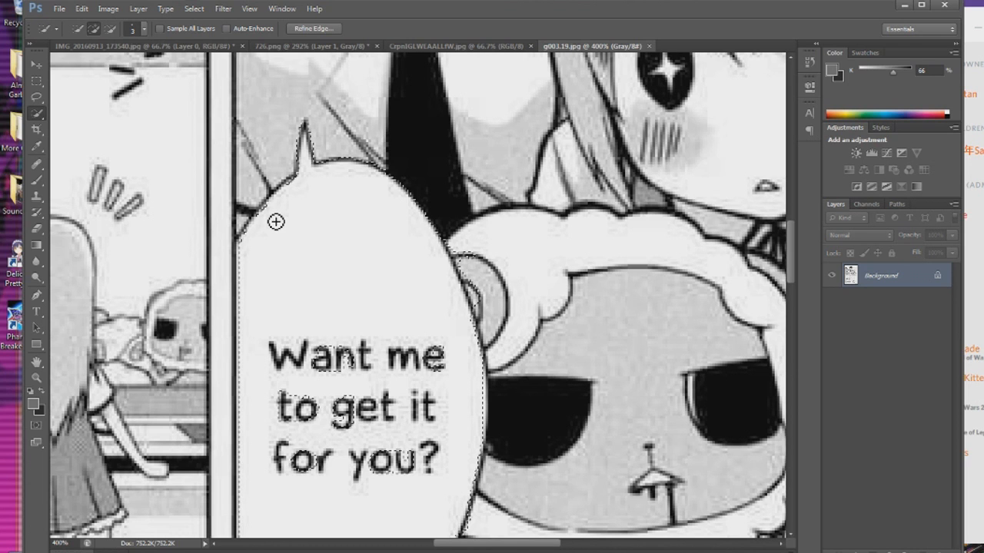
Subtract the stray areas over the sheep's ear and wool from the speech bubble selection.
scroll(276, 221, "down", 2)
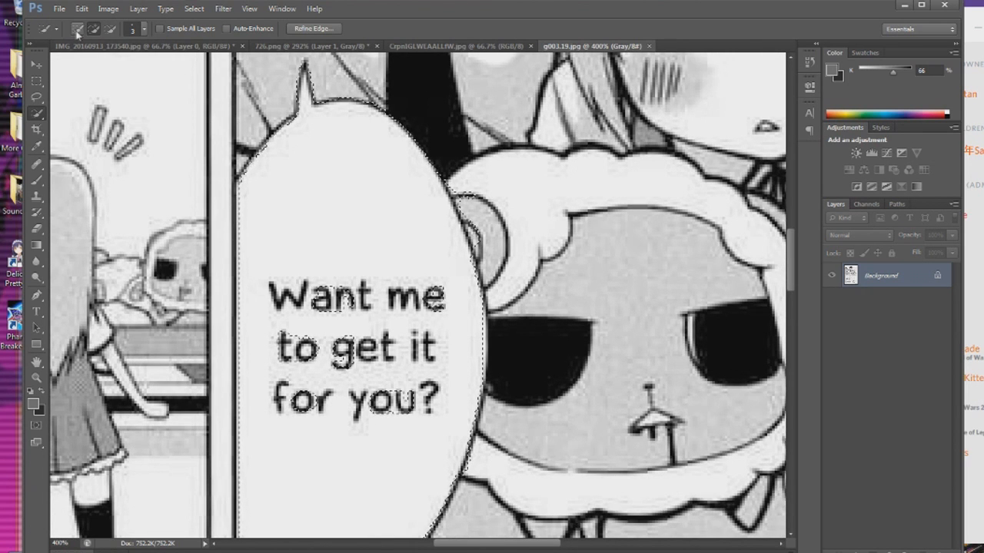
left_click(109, 29)
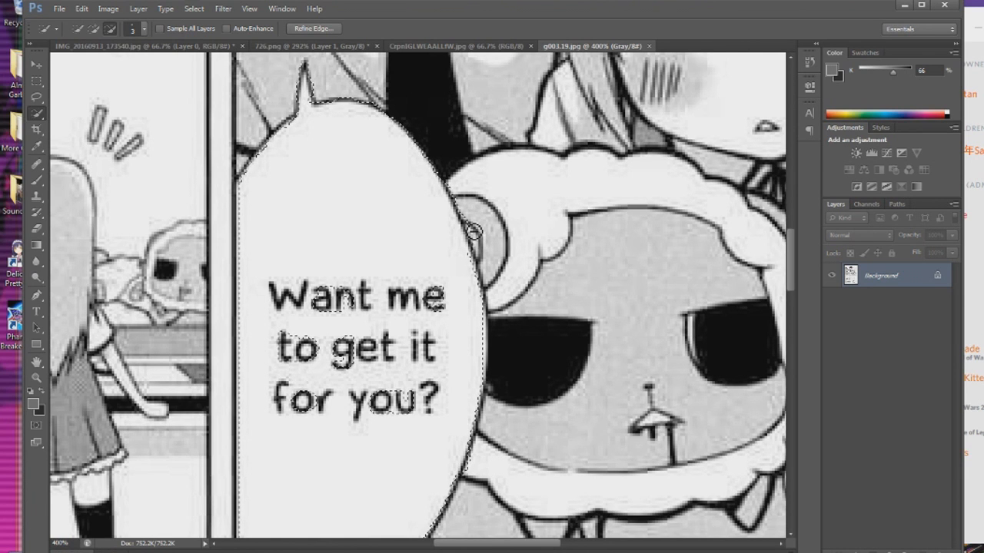
left_click(93, 29)
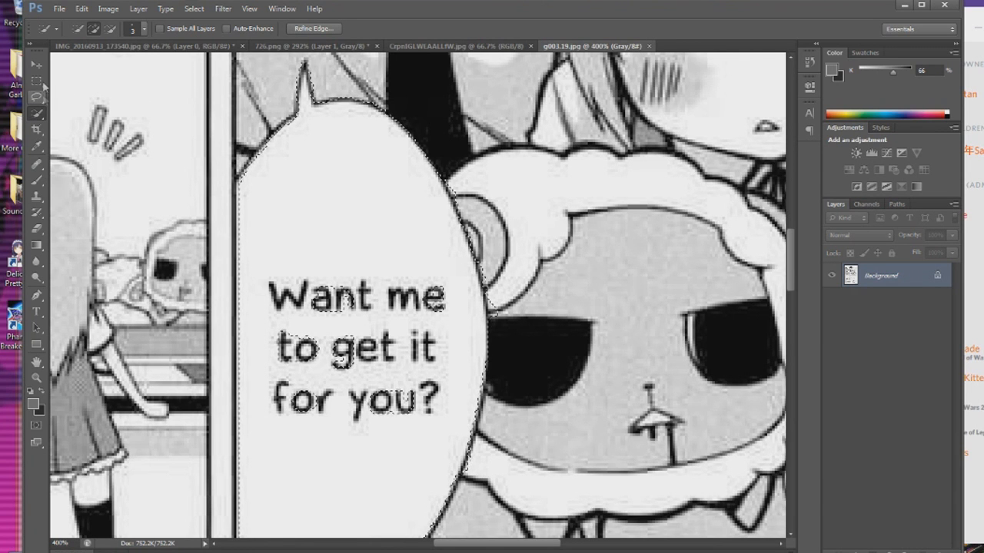
left_click(109, 29)
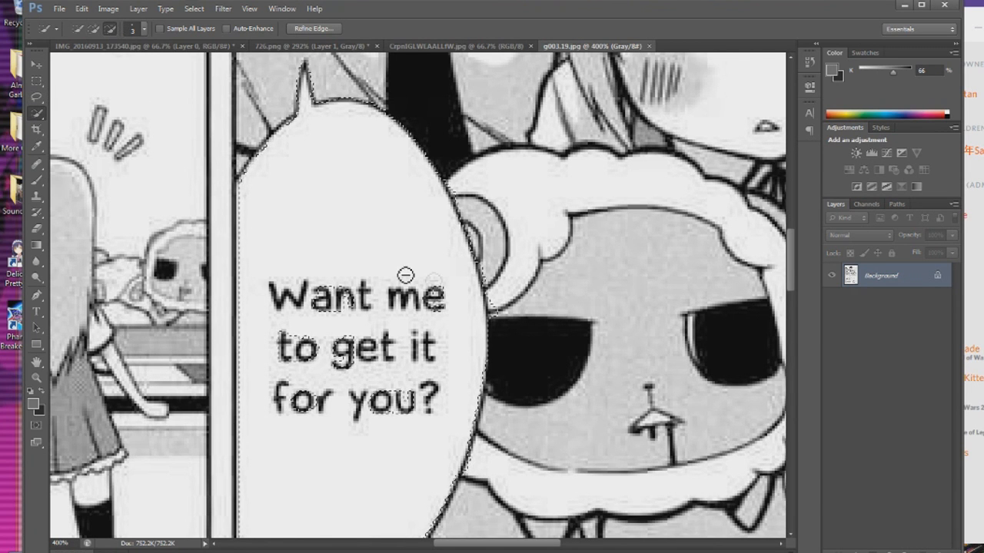
left_click(495, 295)
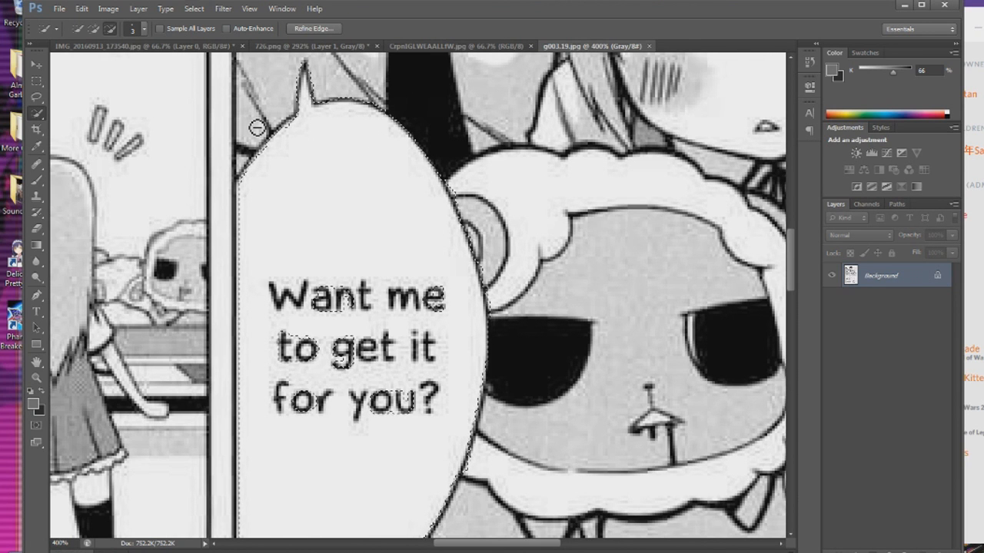
Trim the remaining selection spill along the bubble's edge beside the sheep, subtracting with brush size 1.
key("z")
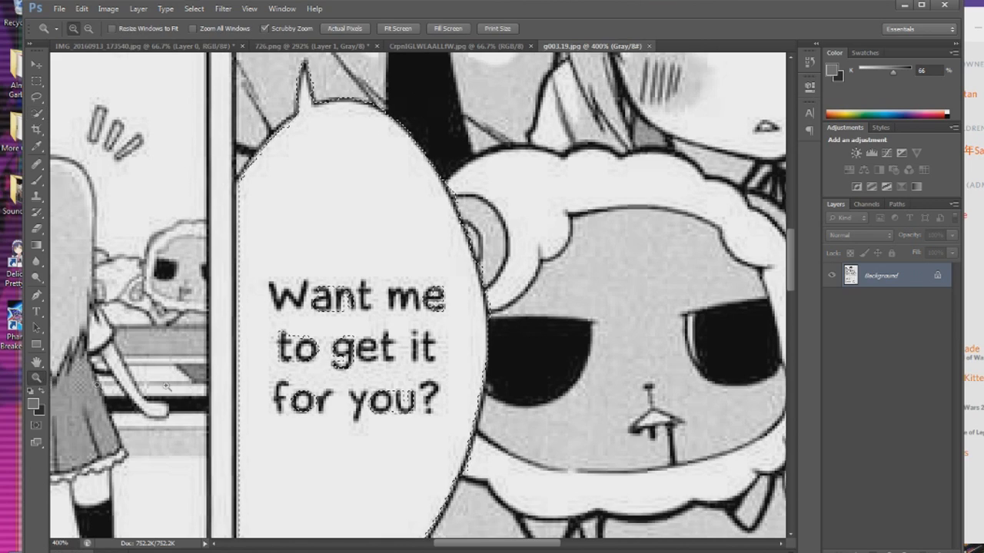
left_click(473, 350)
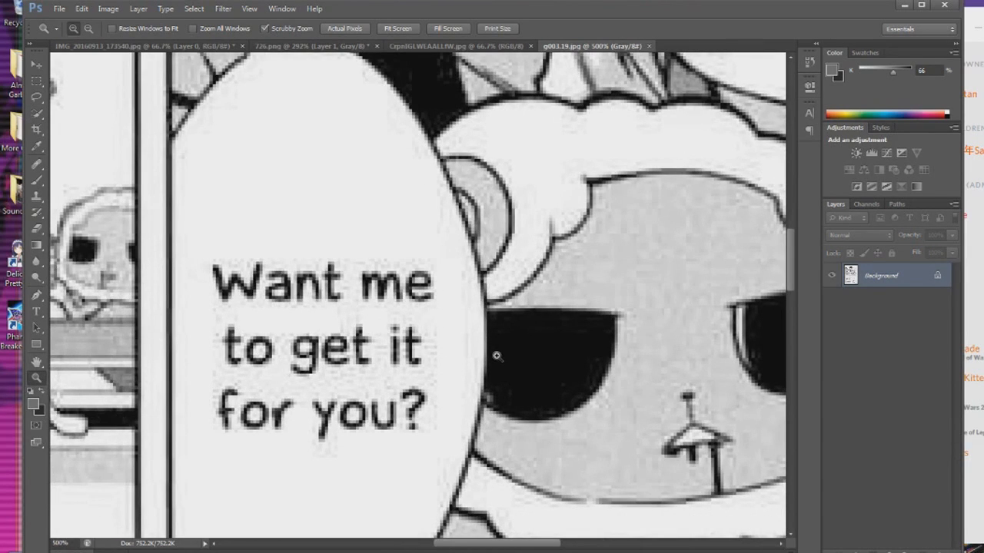
right_click(507, 285)
left_click(530, 342)
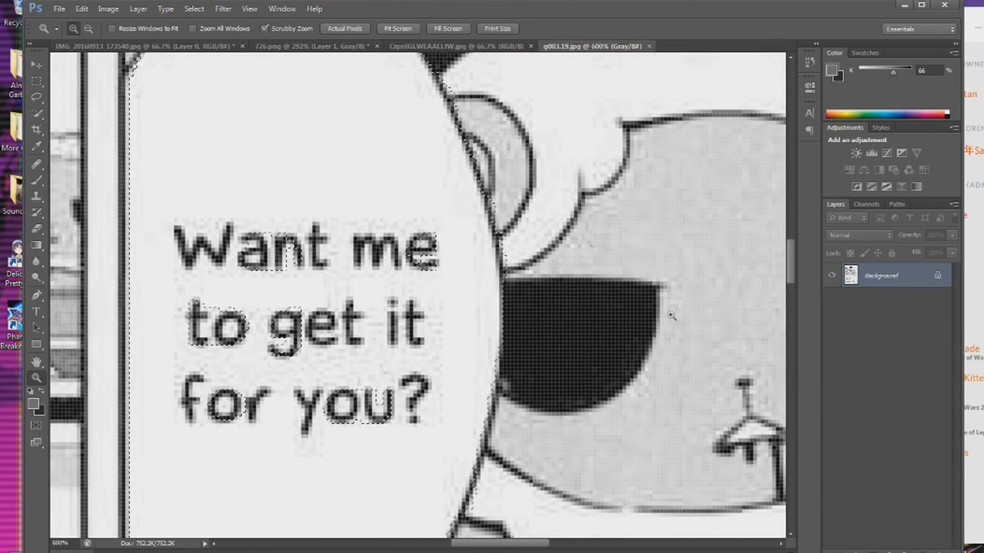
left_click(36, 114)
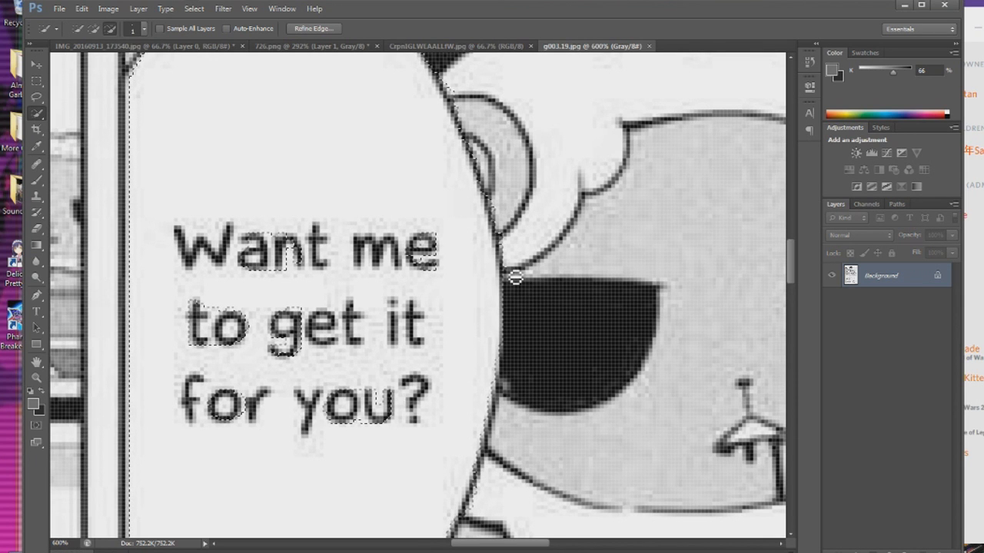
scroll(518, 351, "down", 3)
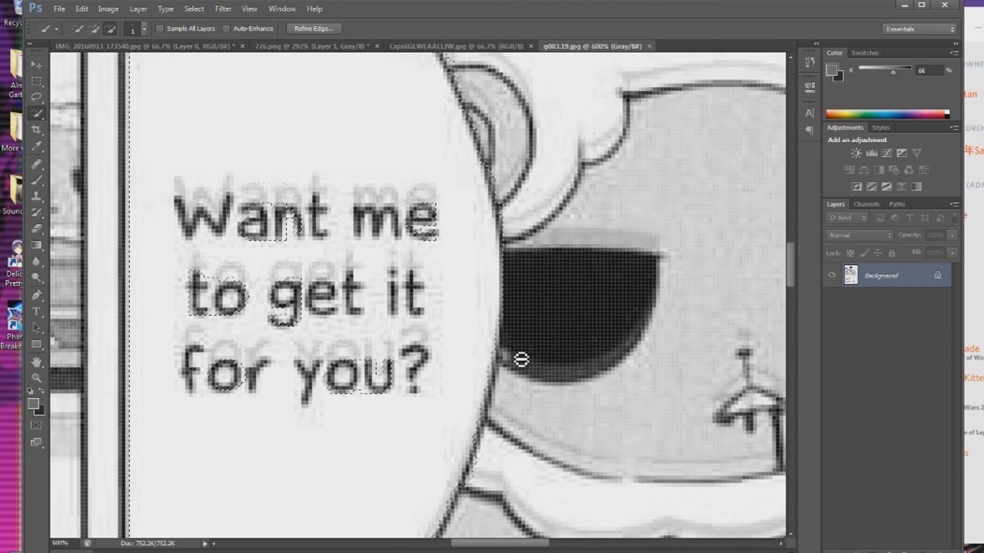
scroll(521, 357, "down", 1)
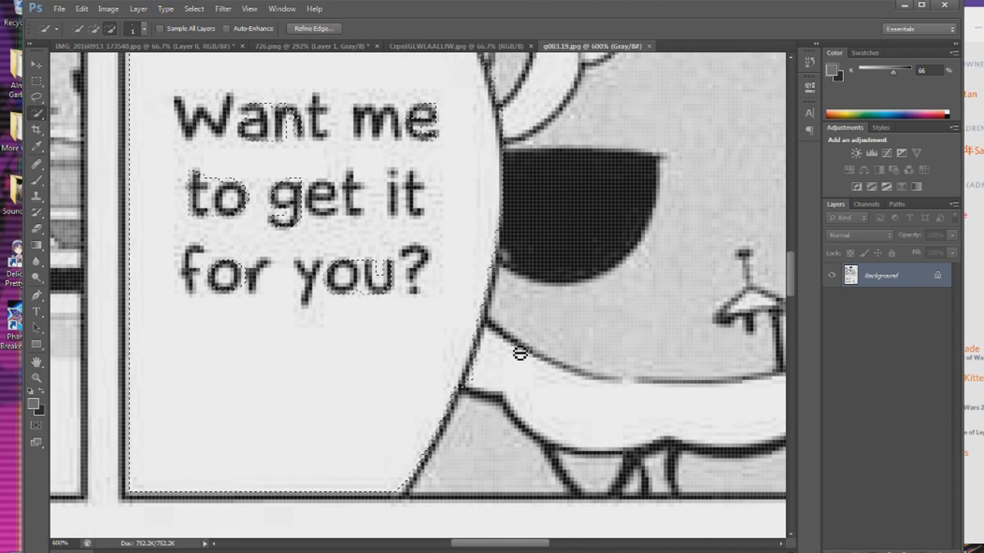
scroll(573, 314, "up", 6)
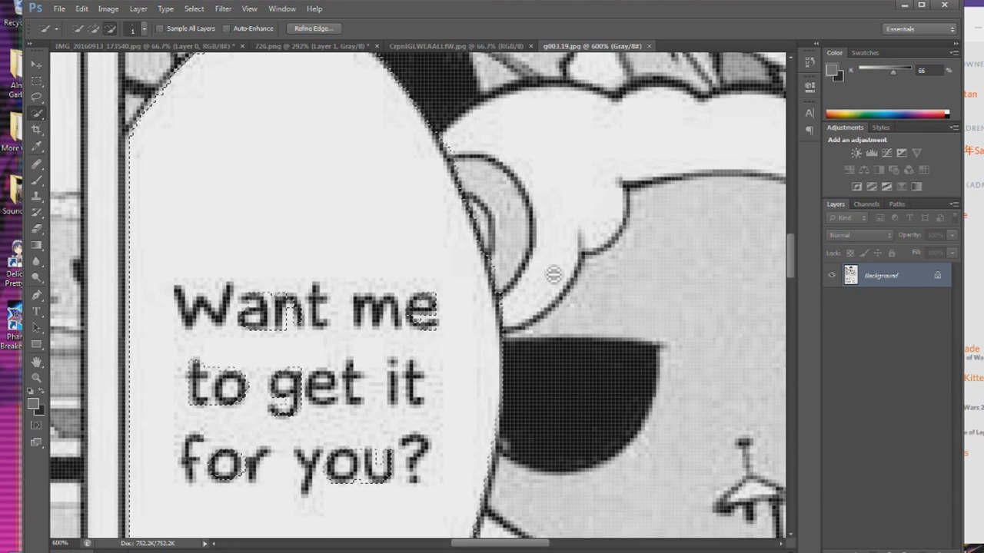
scroll(553, 274, "up", 1)
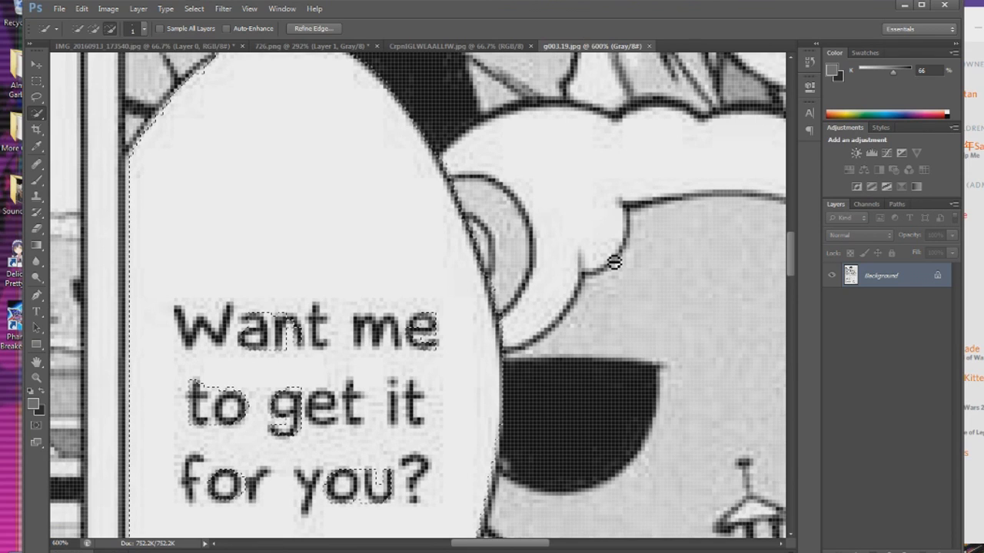
Add the lettering of all three text lines to the speech bubble selection with the Quick Selection tool.
scroll(297, 259, "down", 6)
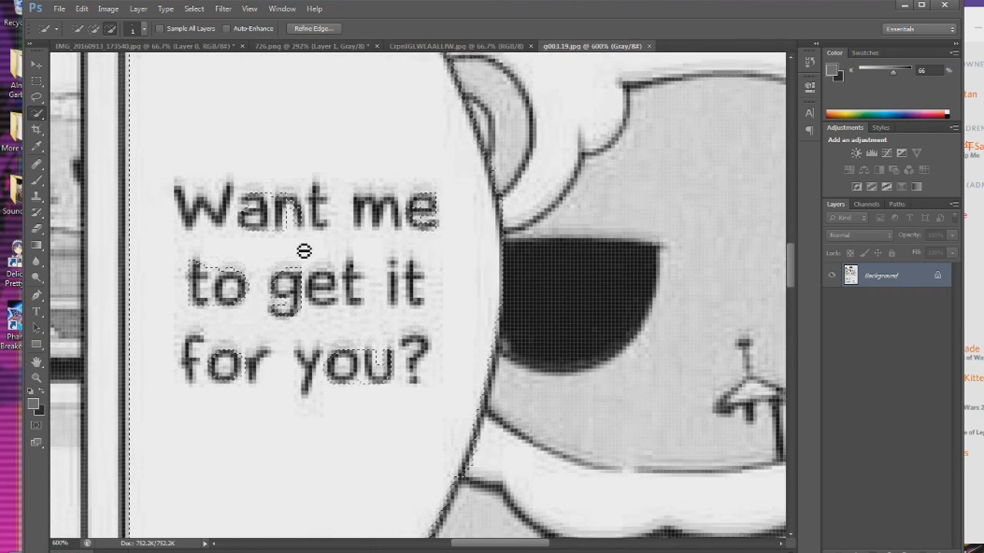
mouse_move(351, 219)
left_mouse_down()
mouse_move(405, 180)
mouse_move(433, 207)
mouse_move(451, 198)
mouse_move(395, 247)
mouse_move(423, 215)
mouse_move(446, 224)
mouse_move(422, 197)
mouse_move(447, 213)
mouse_move(419, 264)
mouse_move(431, 237)
left_mouse_up()
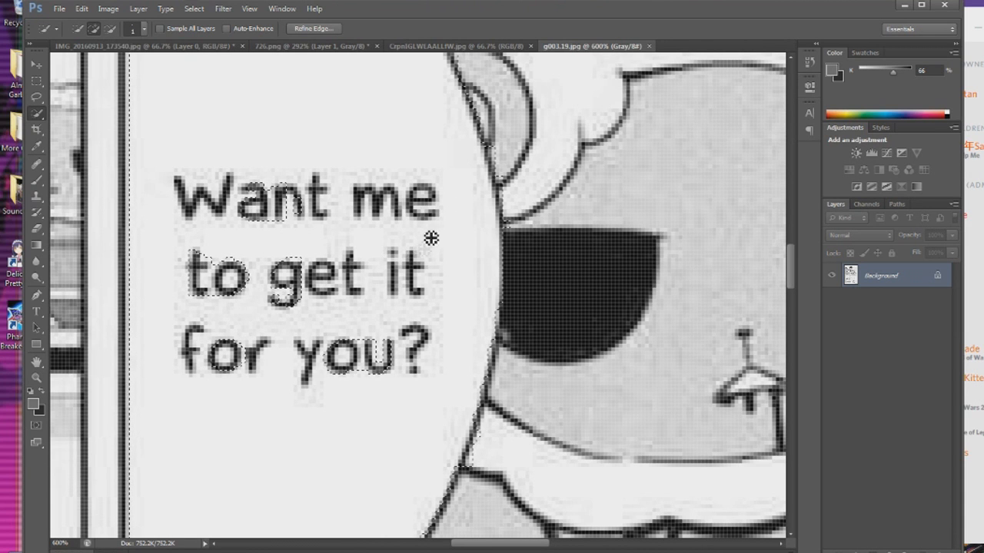
mouse_move(283, 212)
left_mouse_down()
mouse_move(251, 197)
mouse_move(408, 362)
mouse_move(339, 373)
mouse_move(241, 347)
mouse_move(220, 359)
left_mouse_up()
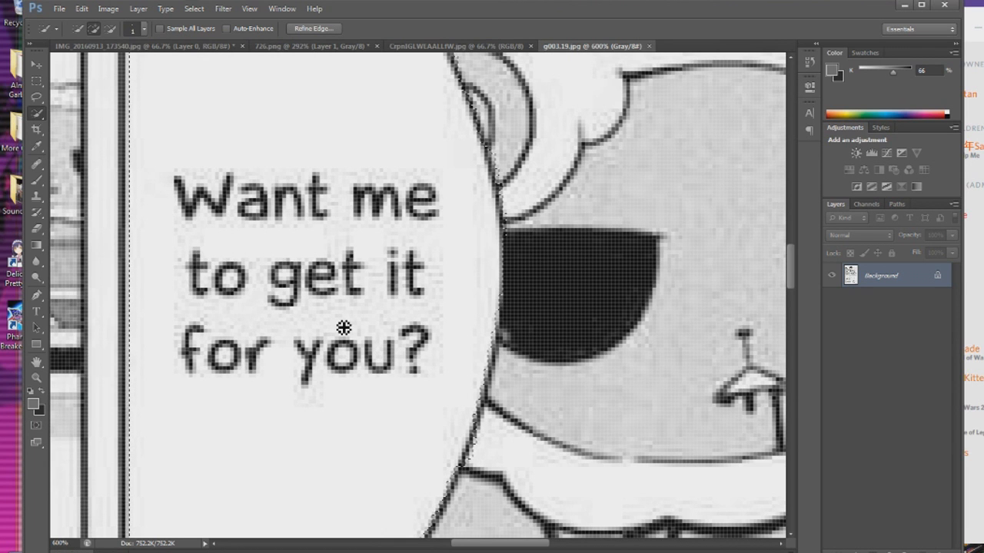
scroll(266, 200, "up", 5)
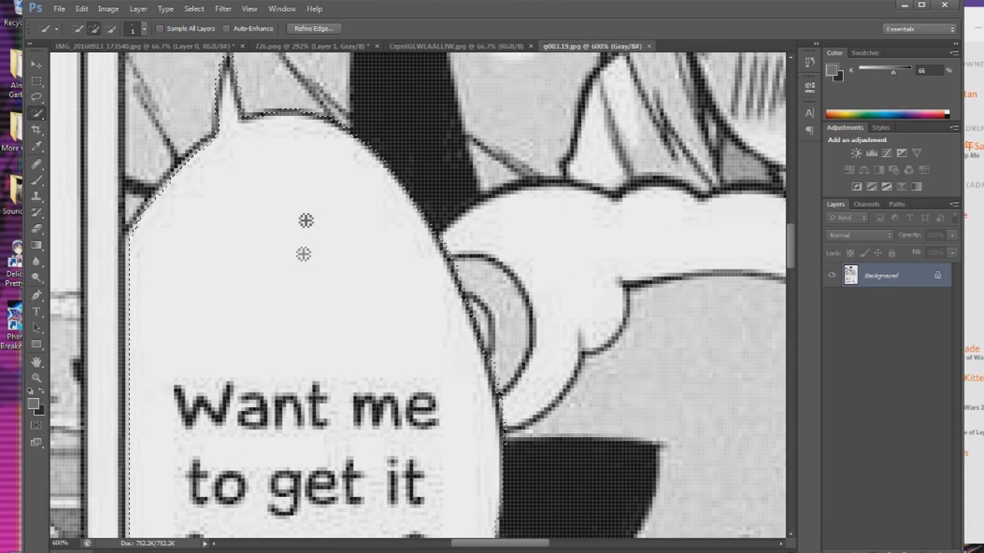
scroll(323, 213, "down", 2)
scroll(420, 269, "down", 1)
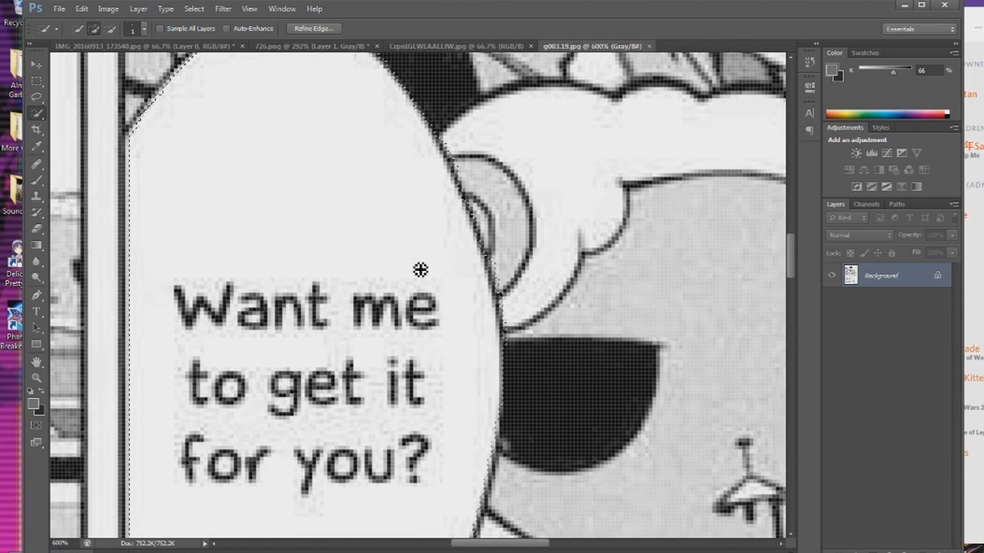
scroll(420, 269, "down", 1)
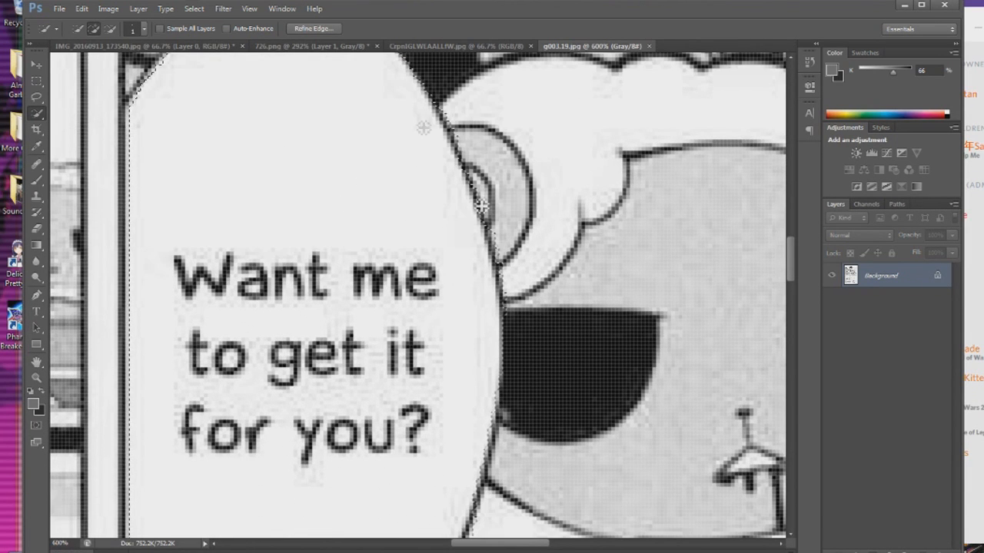
Subtract the stray spot on the sheep's ear from the selection and leave the Quick Selection tool in subtract mode.
left_click(94, 31)
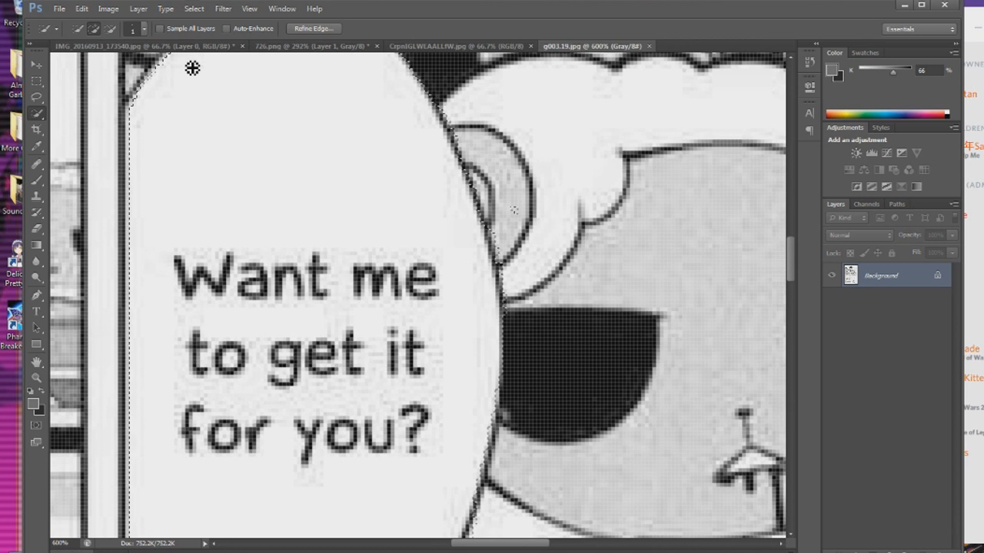
left_click(515, 216, "alt")
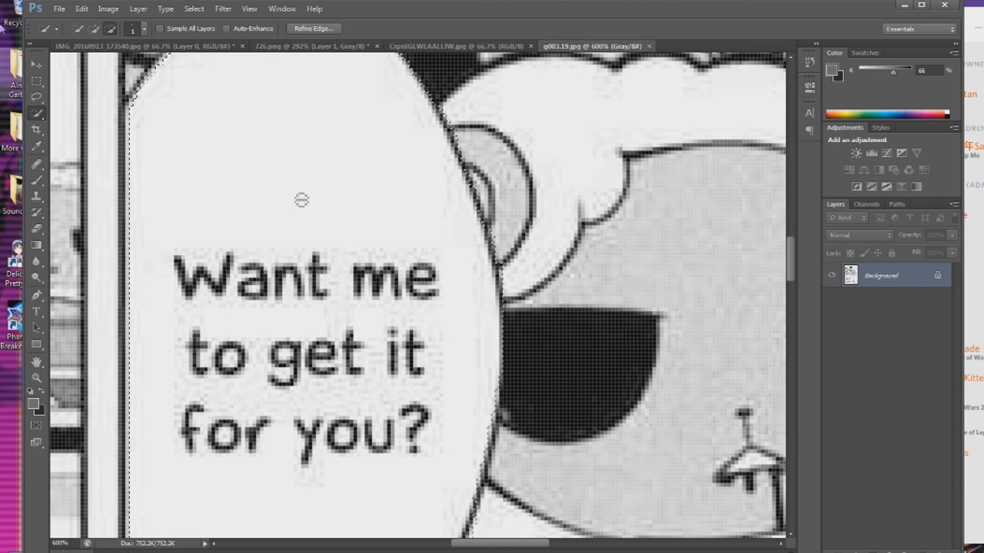
left_click(94, 28)
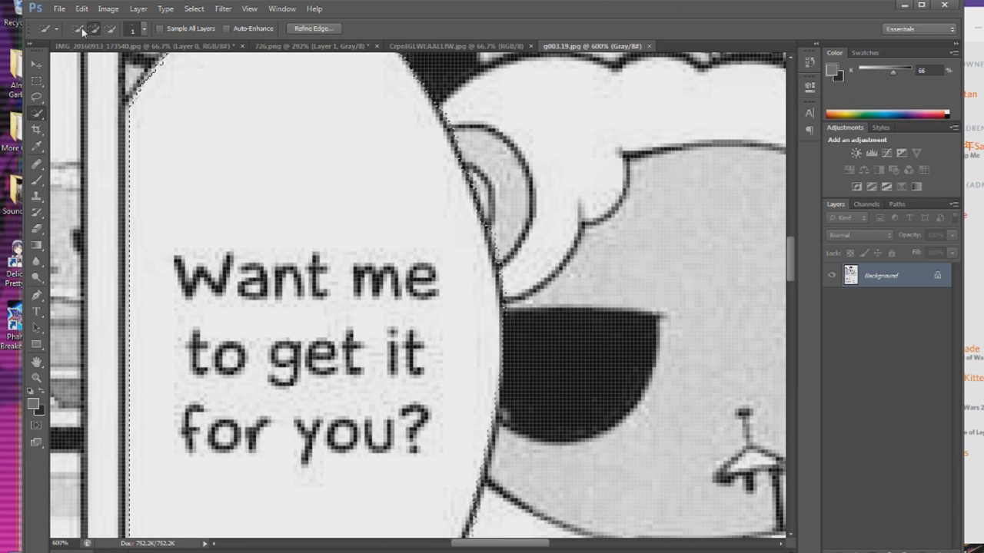
left_click(111, 29)
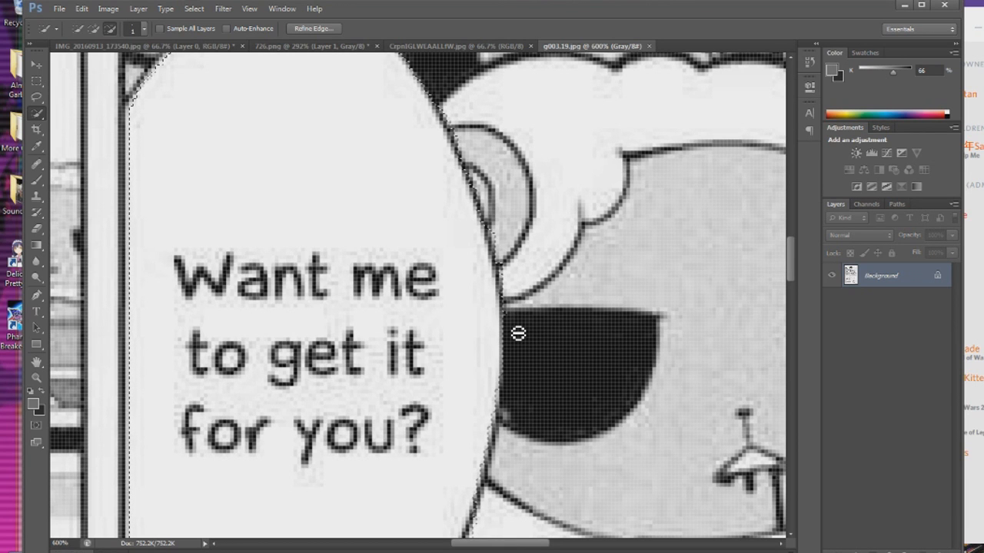
Try brushing the bubble's edge beside the sheep's ear in Refine Edge, and undo the stroke.
right_click(306, 195)
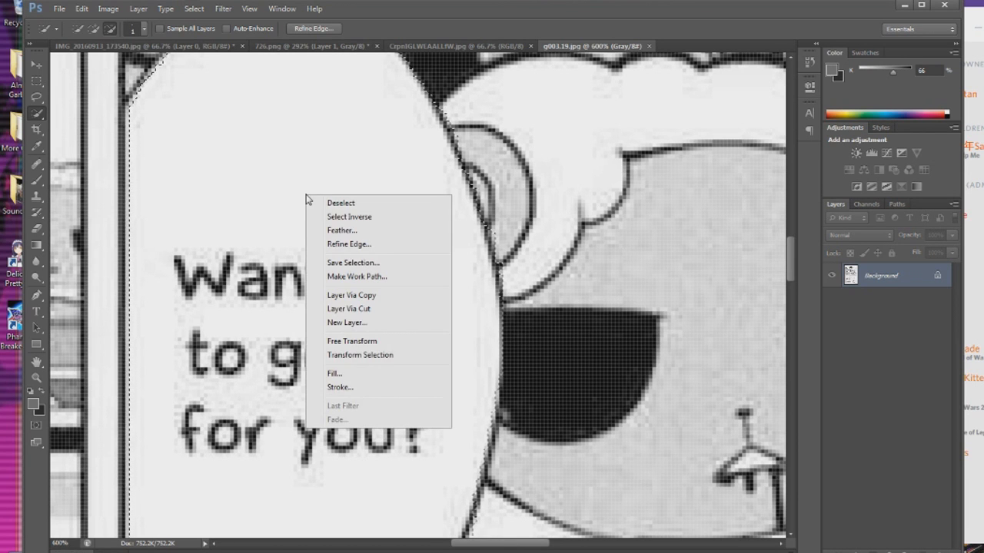
left_click(385, 243)
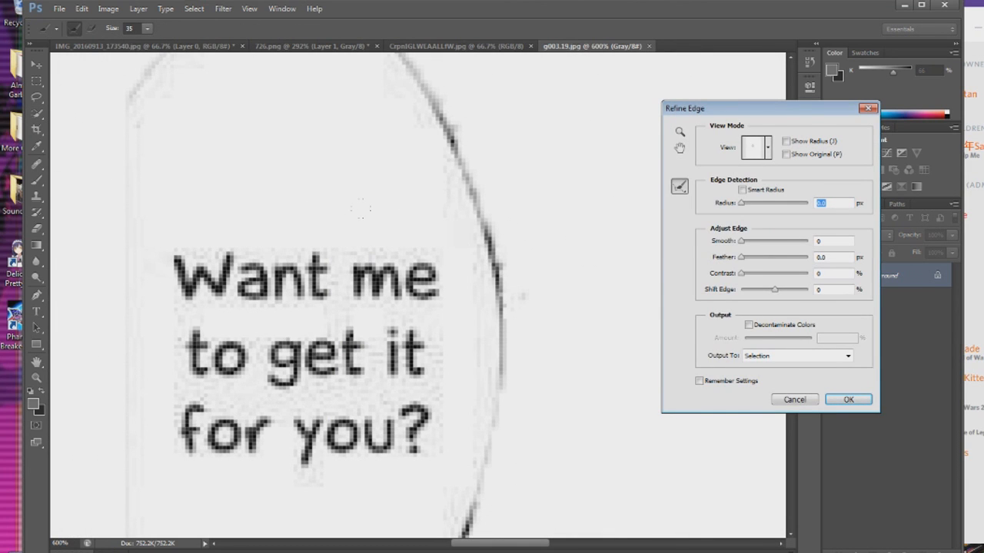
left_click(36, 380)
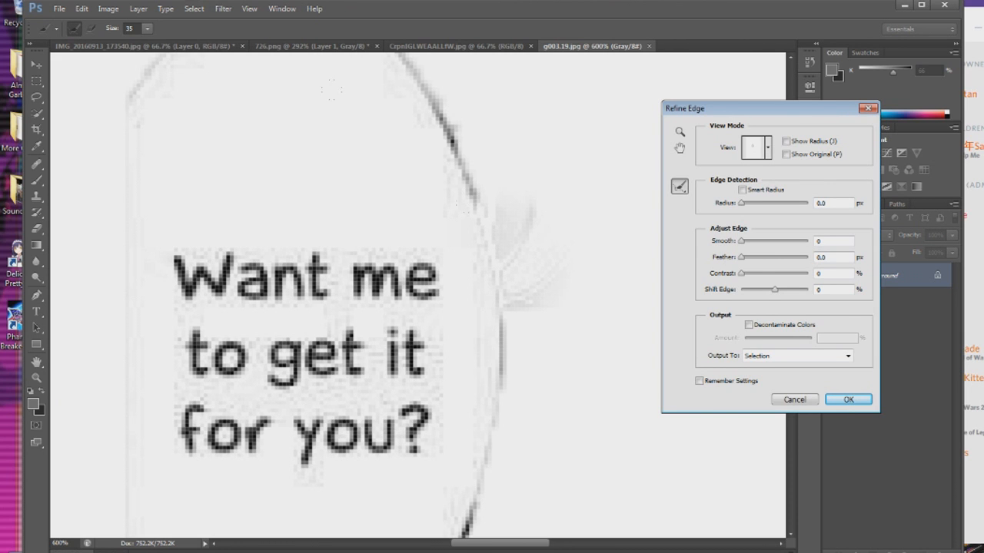
left_click(81, 8)
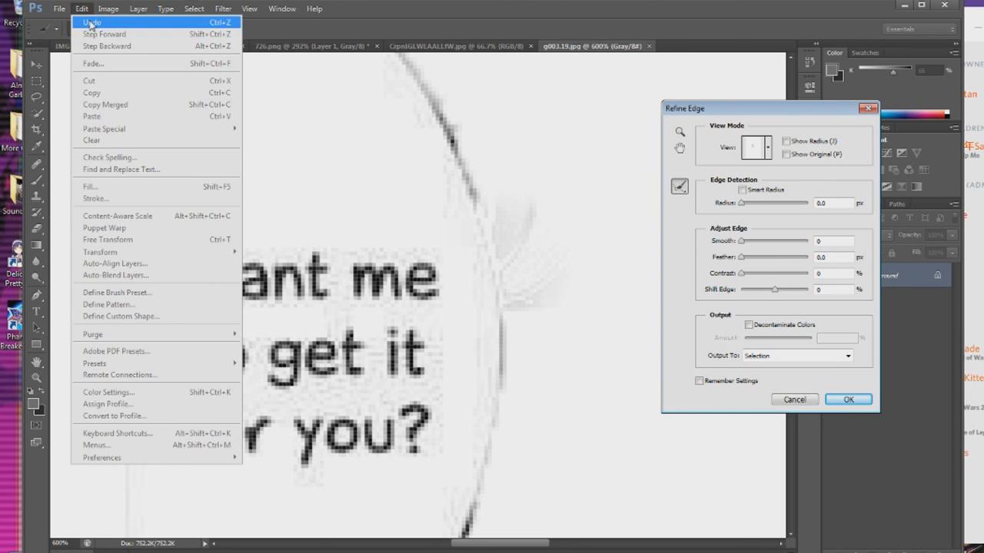
left_click(91, 23)
Try a Refine Edge radius of 0.2 px, restore it to 0.0 px, and accept the refinement.
left_click_drag(788, 111, 695, 203)
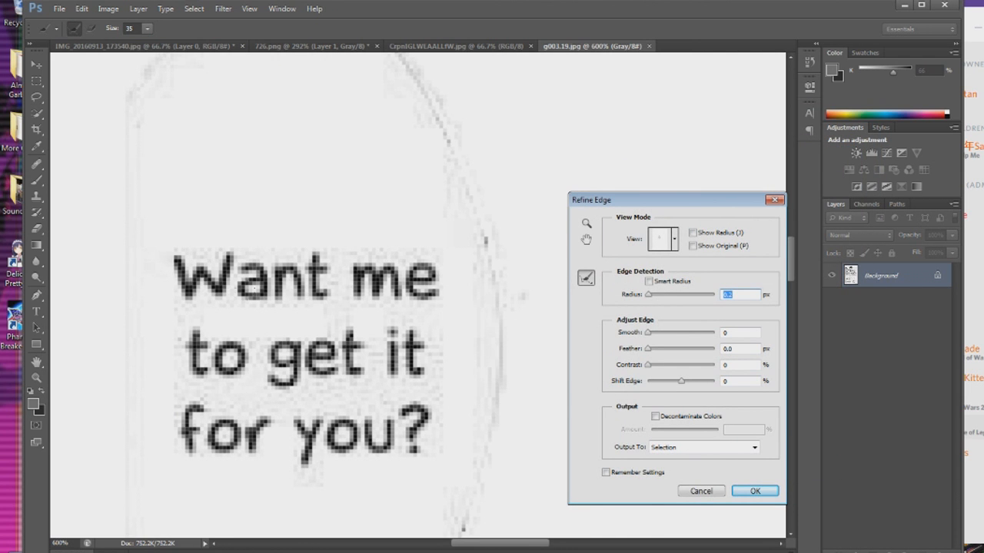
left_click(82, 9)
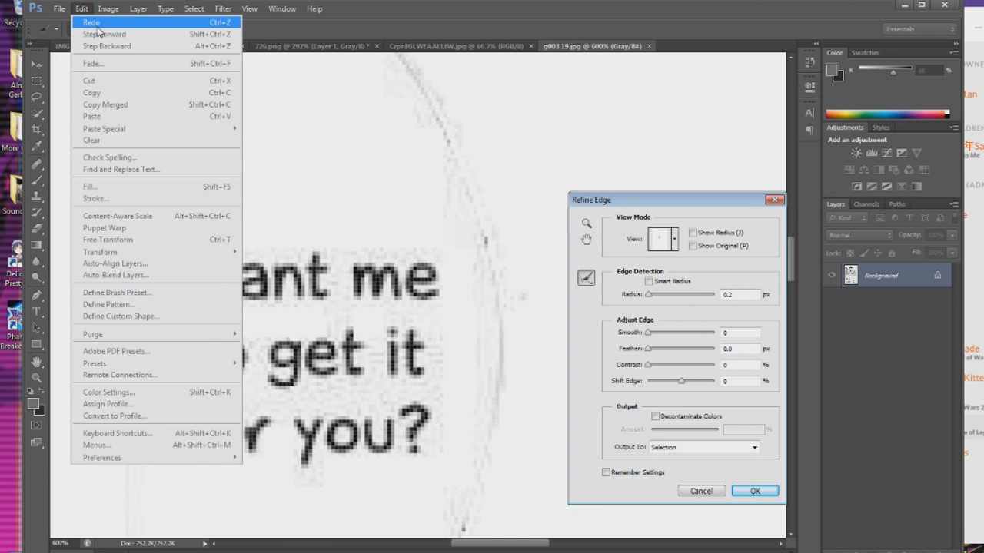
left_click(98, 27)
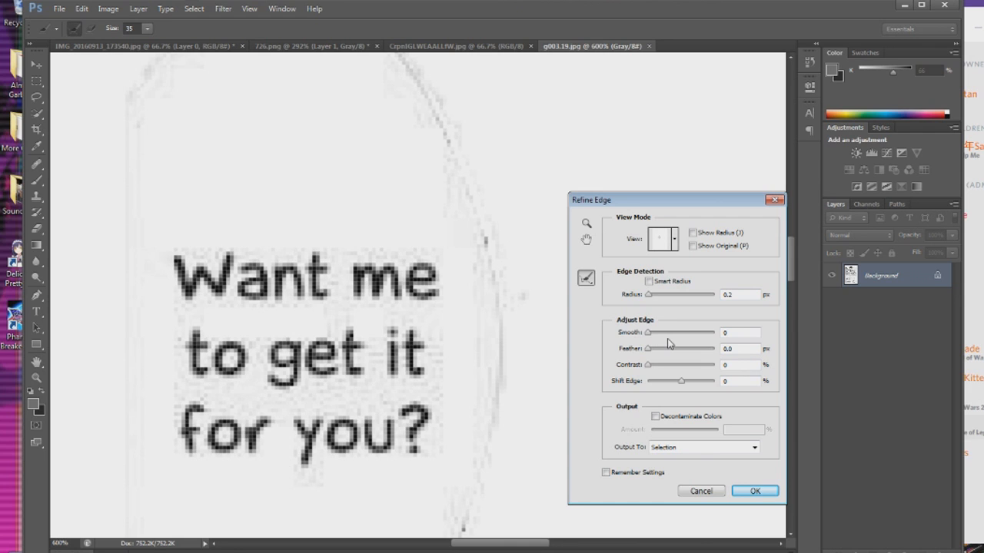
mouse_move(649, 295)
left_mouse_down()
mouse_move(671, 302)
mouse_move(646, 300)
left_mouse_up()
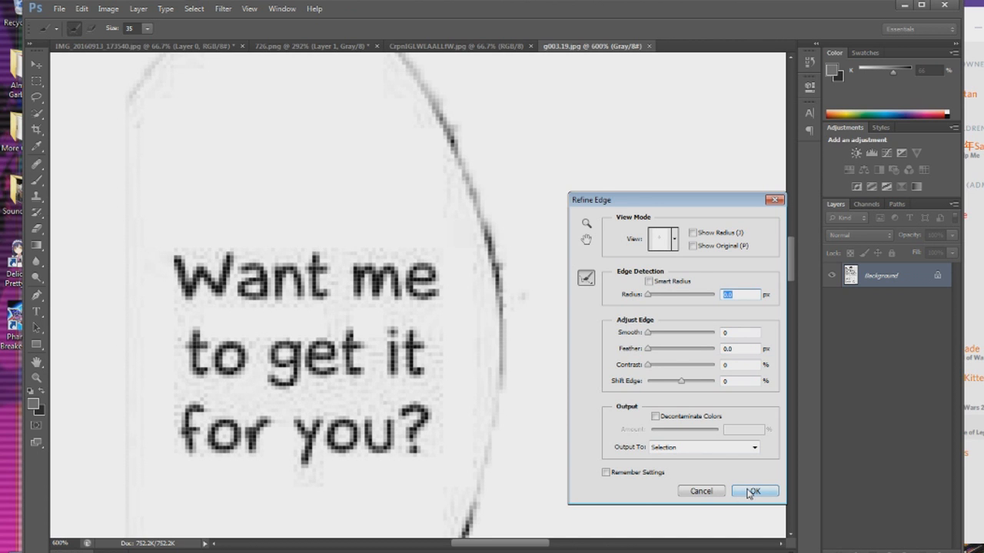
left_click(752, 492)
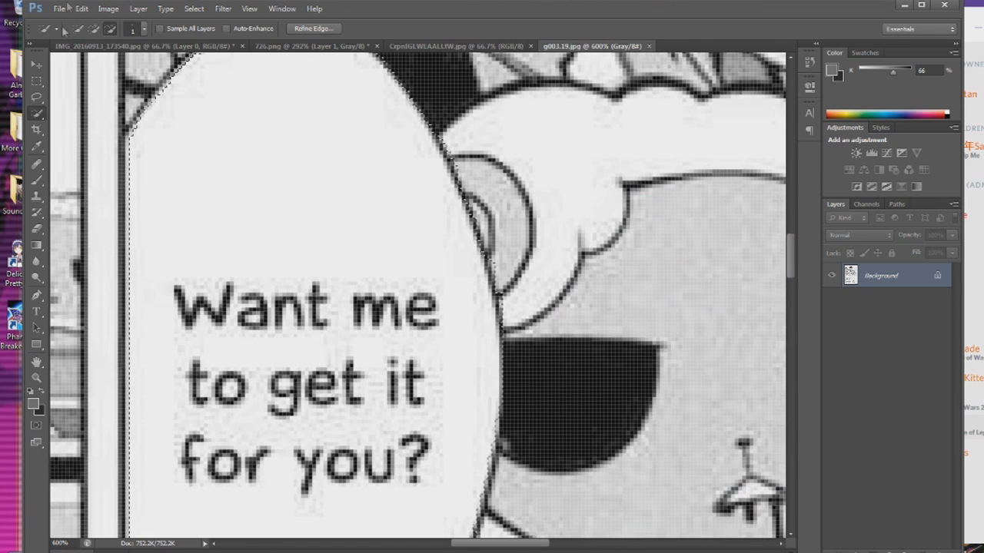
Add a new blank layer above the Background with the default name, Normal mode and 100% opacity.
left_click(36, 379)
right_click(308, 346)
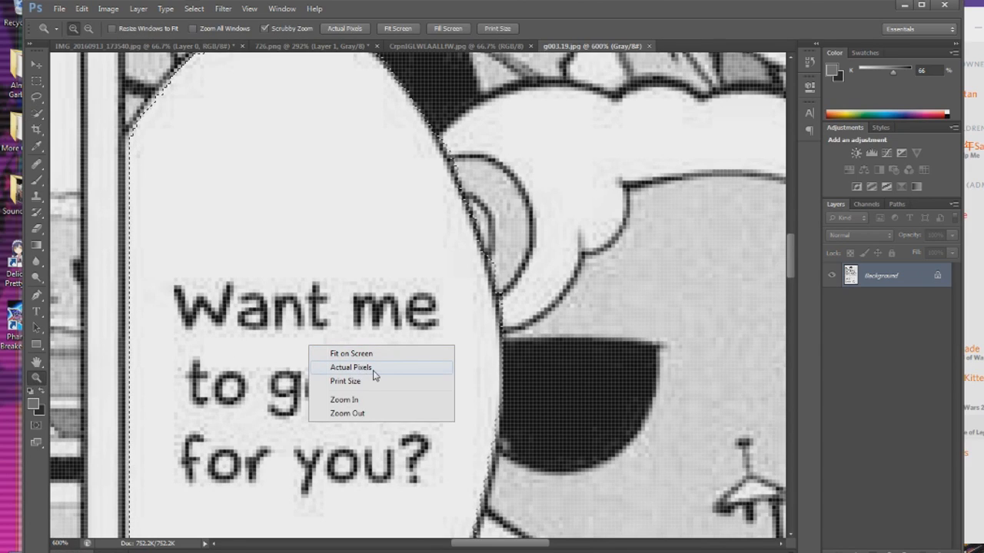
left_click(346, 413)
right_click(387, 334)
left_click(408, 408)
right_click(372, 317)
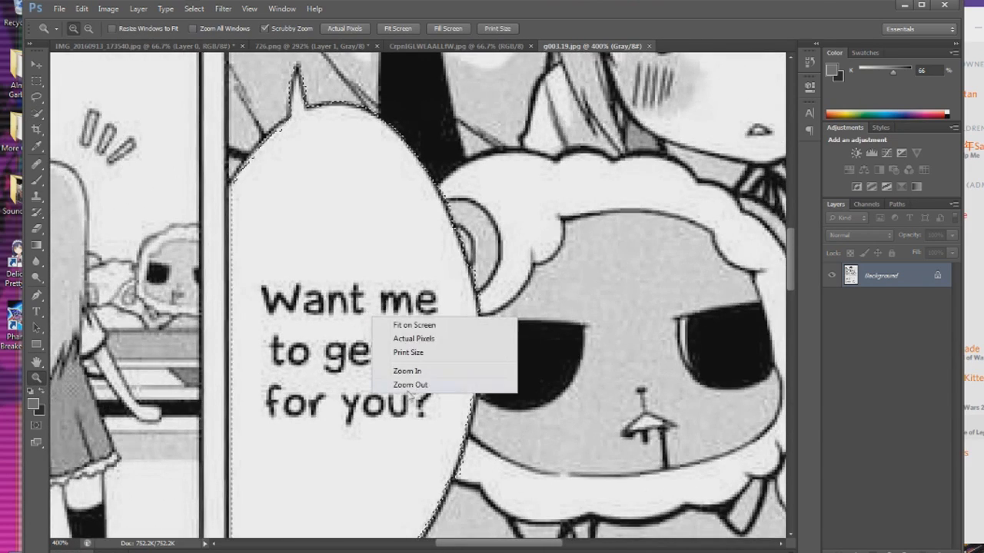
left_click(412, 387)
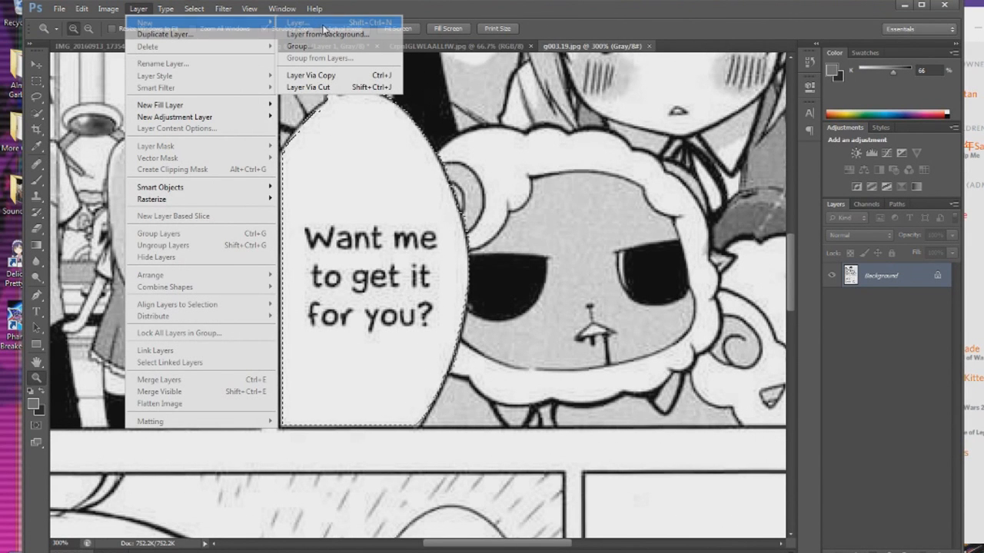
left_click(318, 21)
left_click(626, 182)
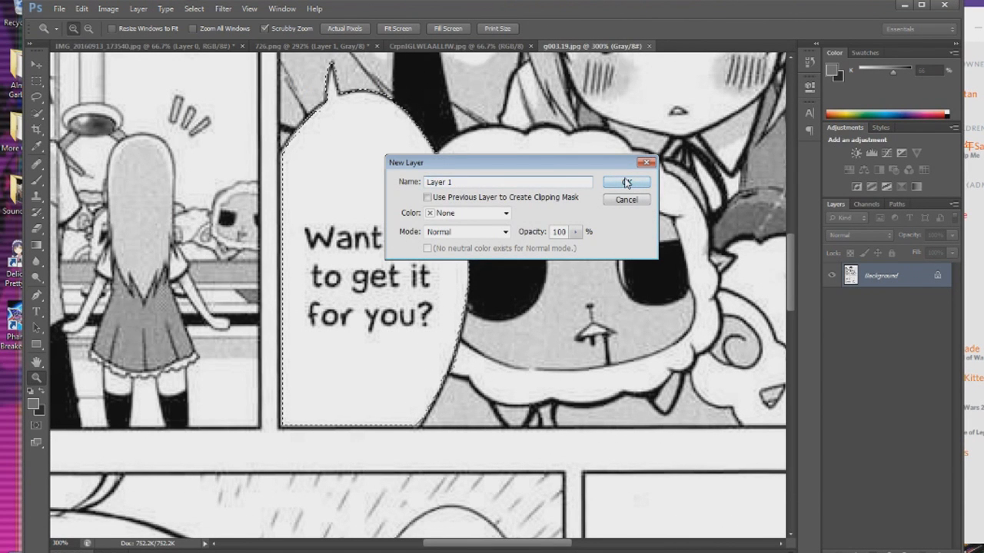
scroll(487, 307, "up", 1)
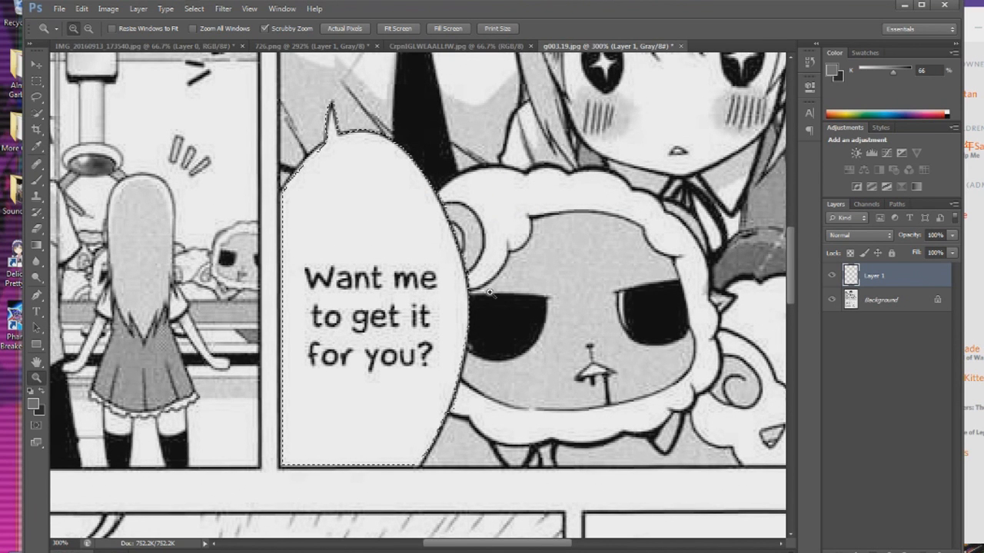
Copy the selected speech bubble from the Background into Layer 1 and position the copy over the original bubble.
key("ctrl+c")
left_click(494, 219)
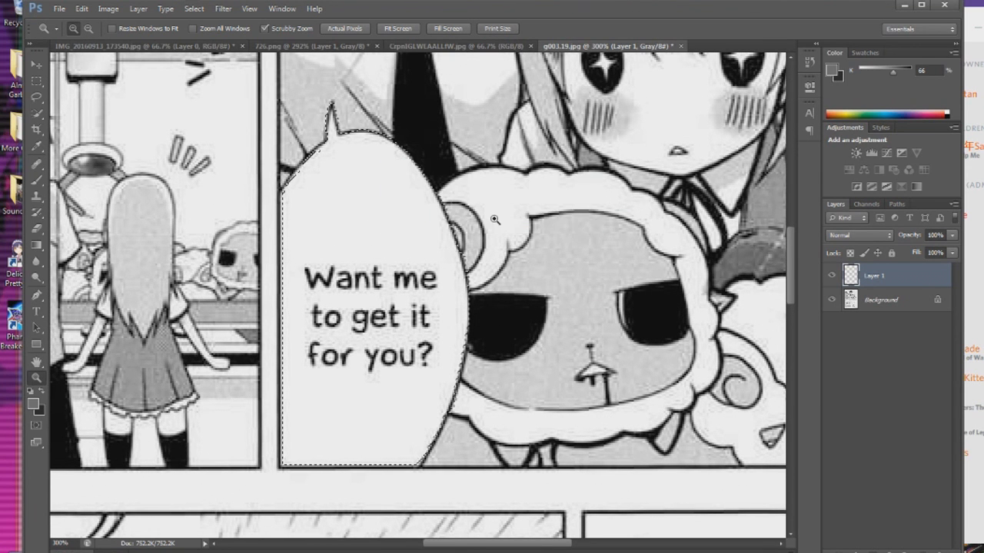
key("alt+bracketleft")
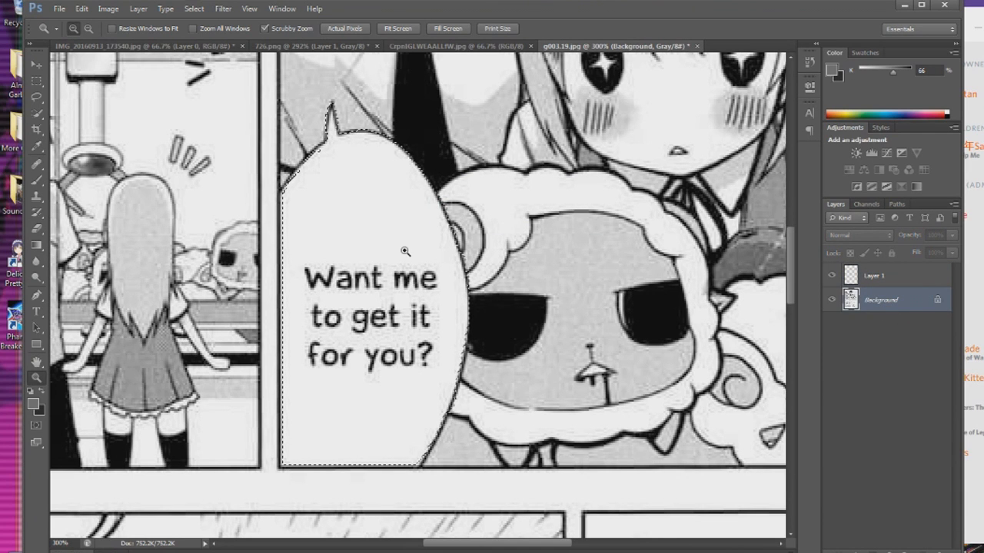
left_click(893, 282)
key("ctrl+v")
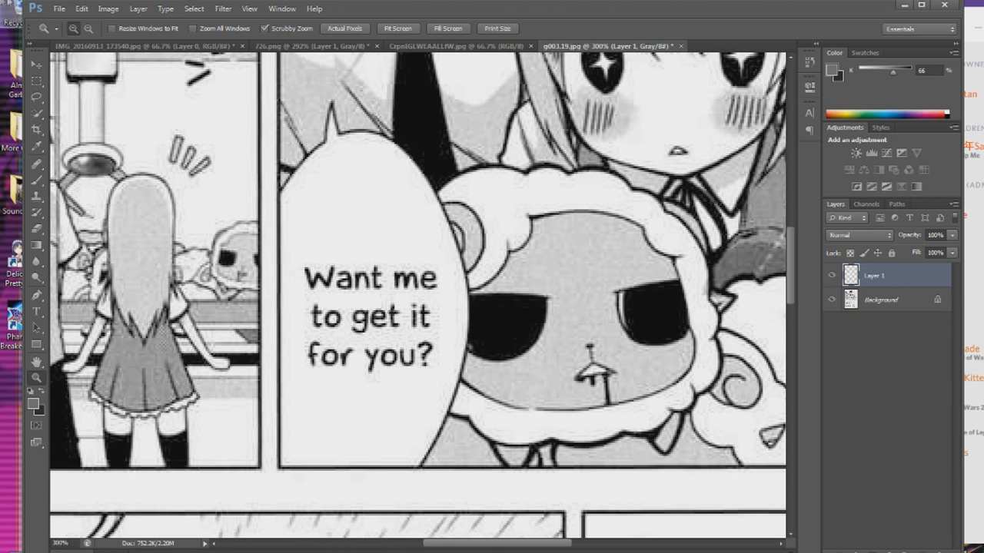
key("v")
mouse_move(400, 268)
left_mouse_down()
mouse_move(673, 283)
mouse_move(593, 268)
mouse_move(381, 266)
mouse_move(393, 260)
mouse_move(398, 272)
left_mouse_up()
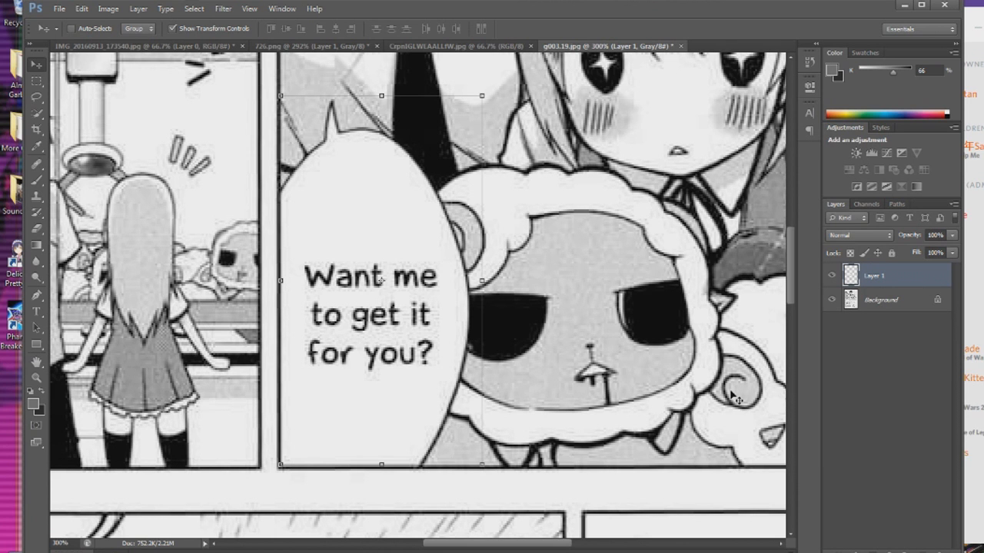
Examine the lower panels with their speech bubbles and review the whole page fitted on screen.
scroll(500, 345, "down", 3)
scroll(325, 352, "down", 2)
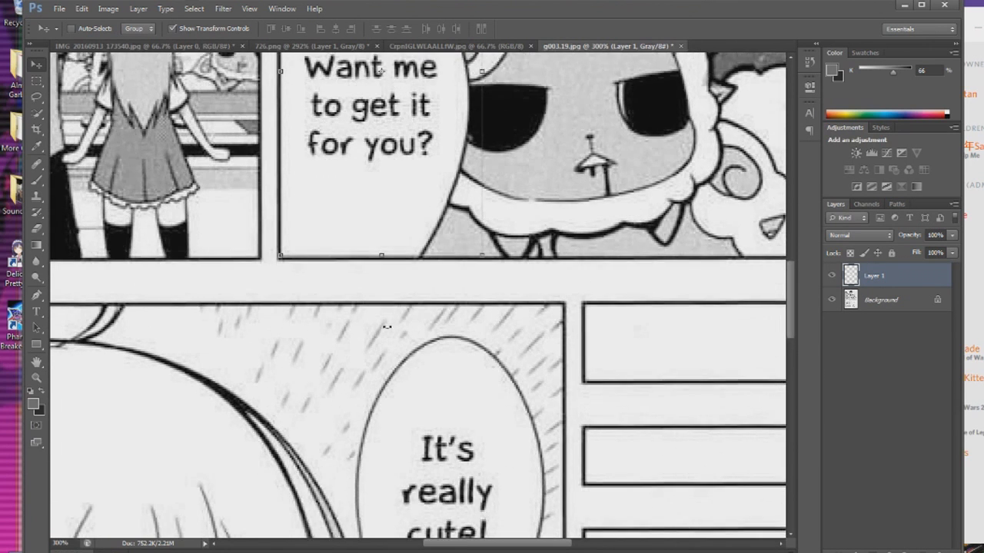
scroll(369, 307, "down", 2)
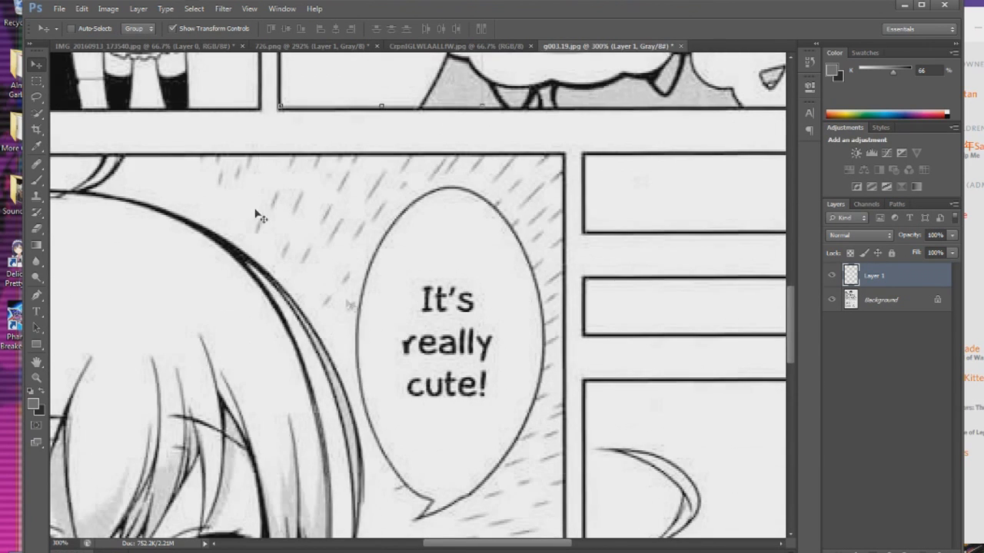
left_click(36, 377)
right_click(352, 373)
left_click(376, 440)
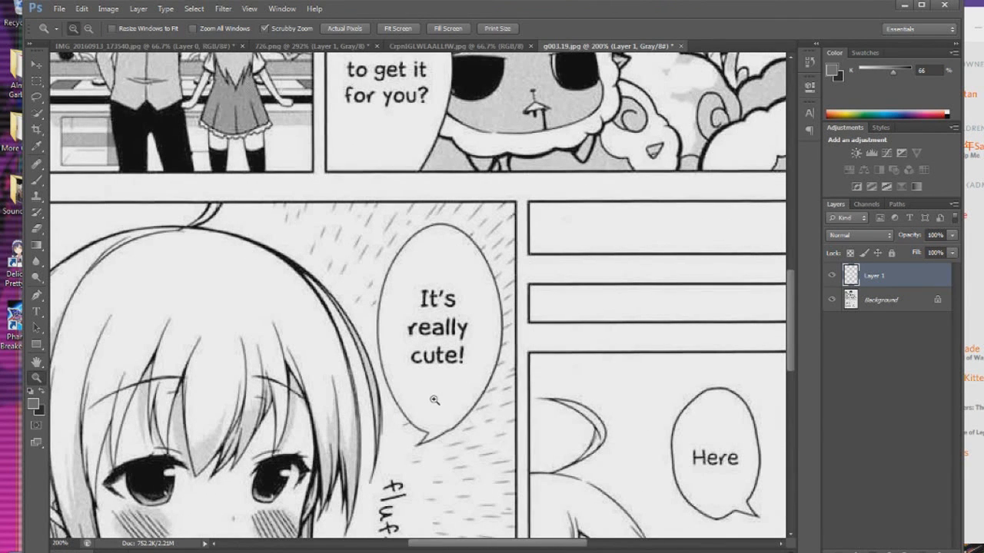
right_click(435, 400)
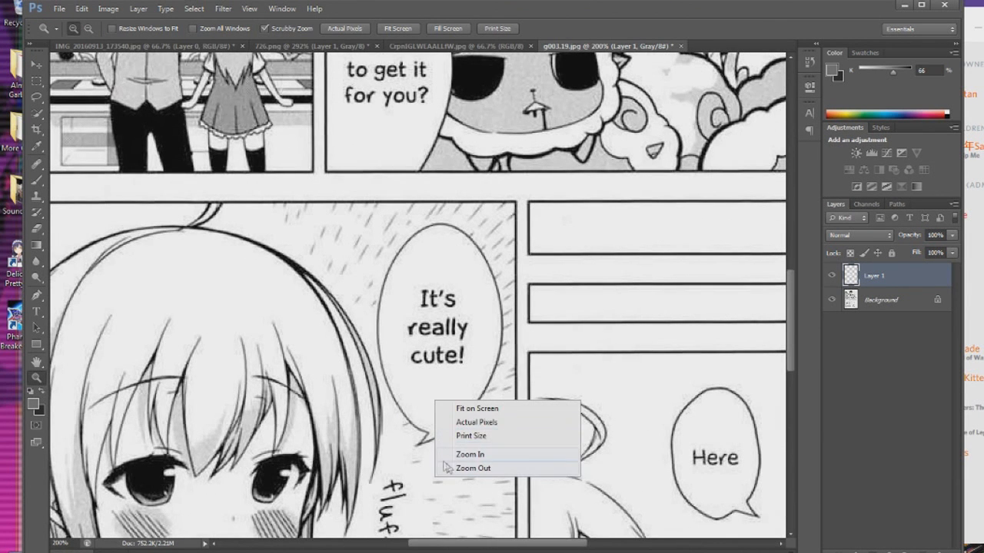
left_click(478, 442)
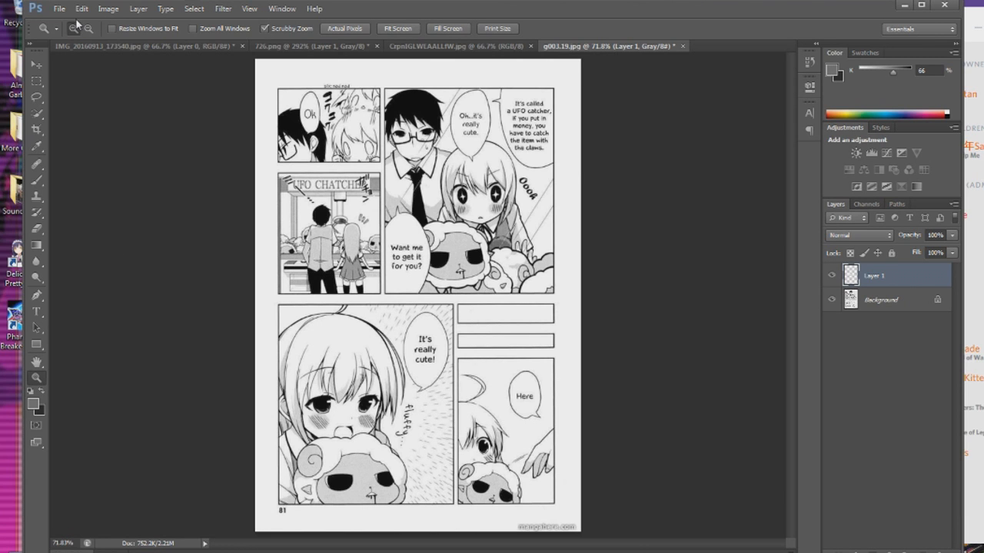
right_click(888, 302)
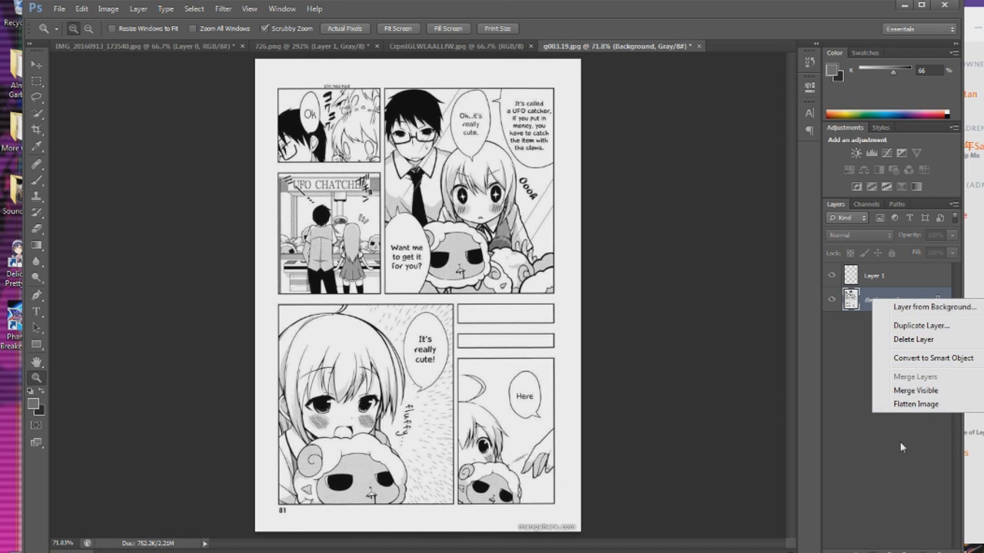
right_click(894, 277)
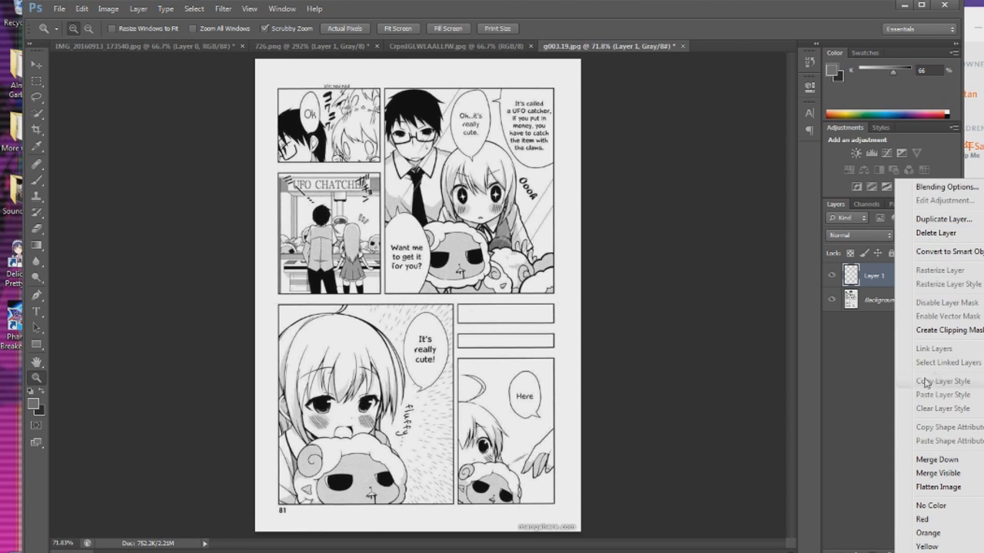
left_click(891, 323)
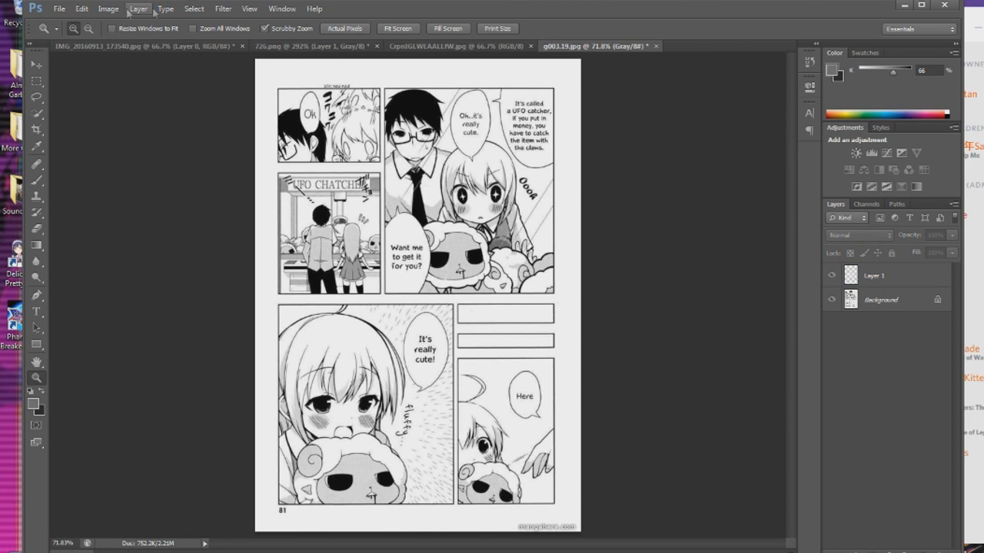
left_click(109, 8)
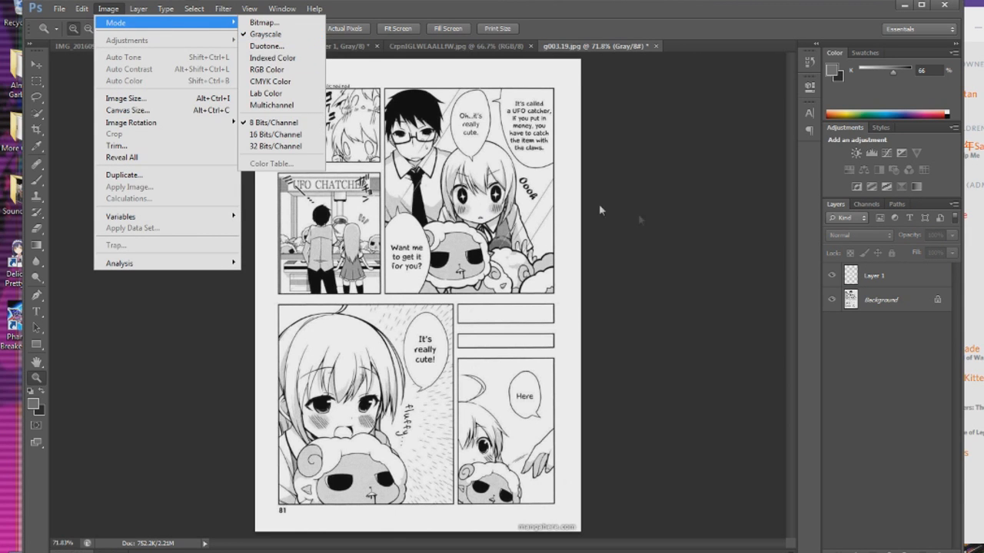
left_click(657, 217)
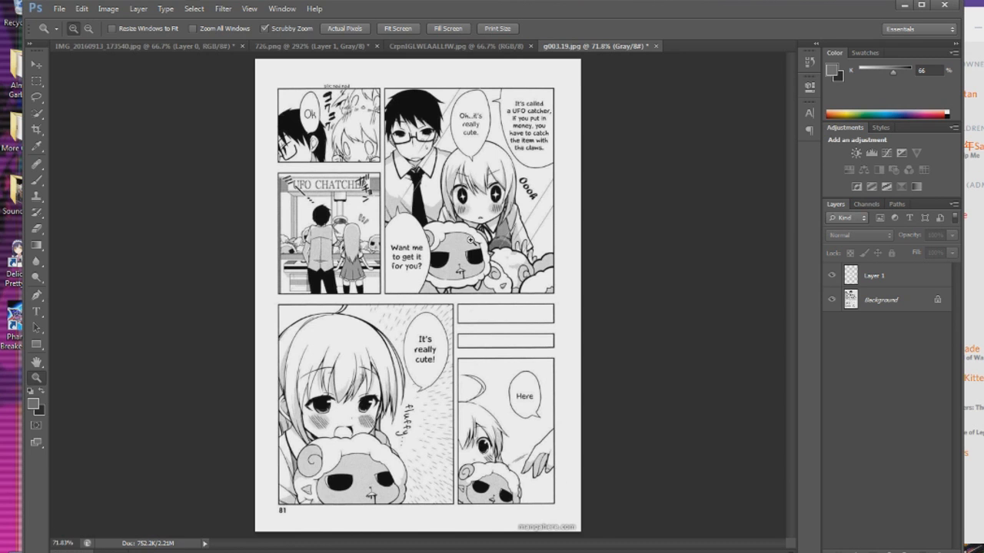
left_click(60, 9)
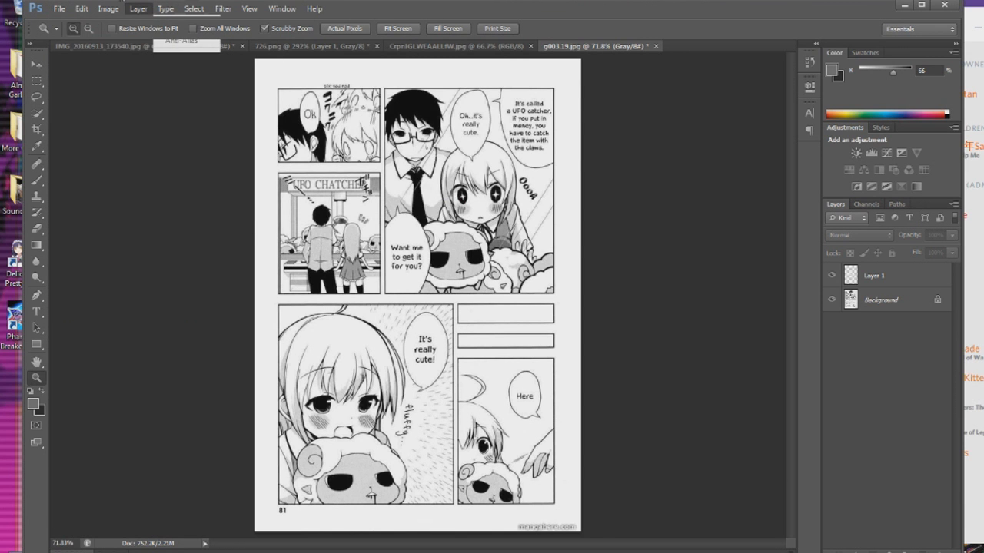
left_click(108, 9)
mouse_move(127, 23)
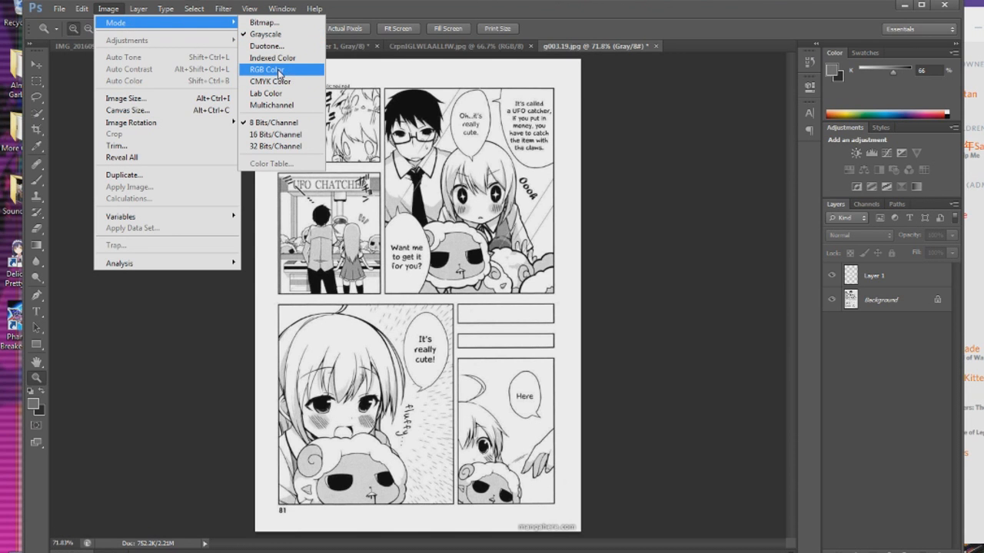
Place the dadping image from Sample Pictures into the manga page.
mouse_move(60, 8)
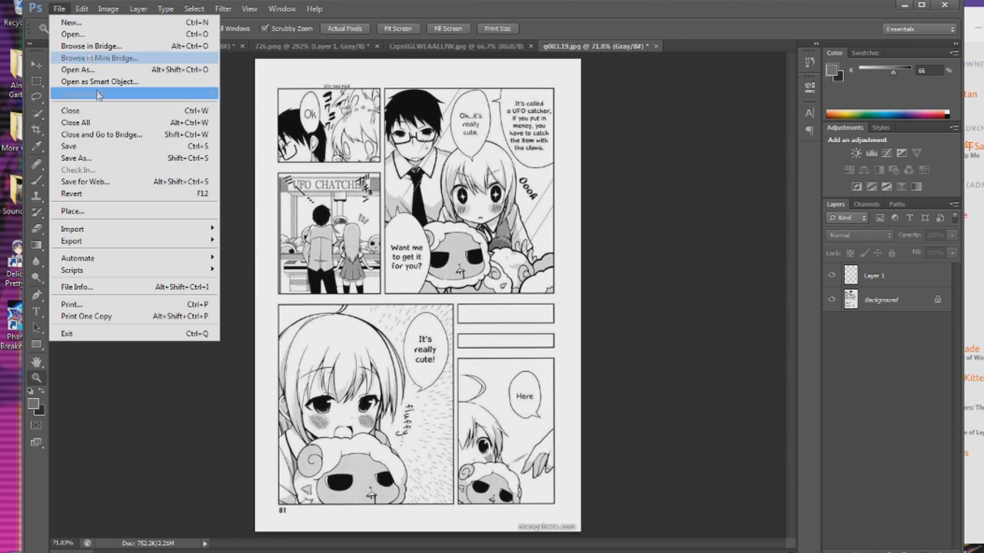
left_click(82, 211)
left_click_drag(683, 114, 692, 231)
left_click(554, 185)
left_click(663, 421)
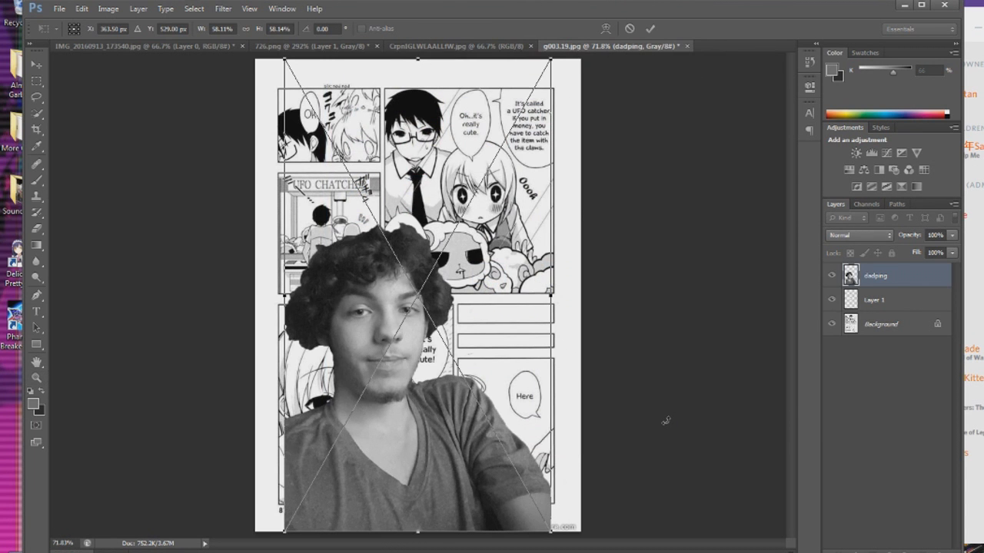
Scale the placed dadping photo to about 33% width and 32% height and position its head over the sheep plush beside the "Want me to get it for you?" bubble.
left_click_drag(420, 436, 436, 464)
left_click_drag(567, 85, 422, 380)
left_click_drag(342, 519, 451, 299)
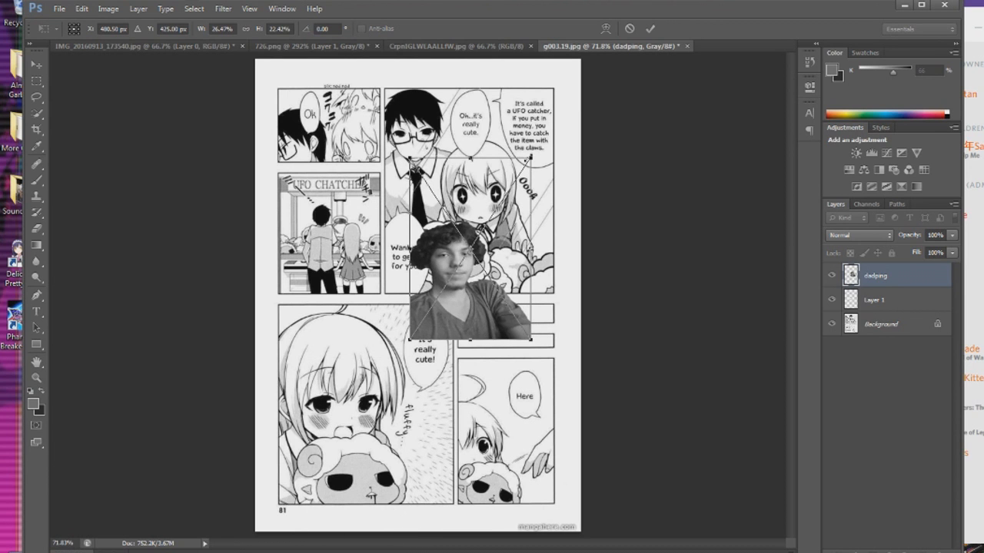
left_click_drag(531, 156, 565, 78)
left_click_drag(461, 240, 453, 278)
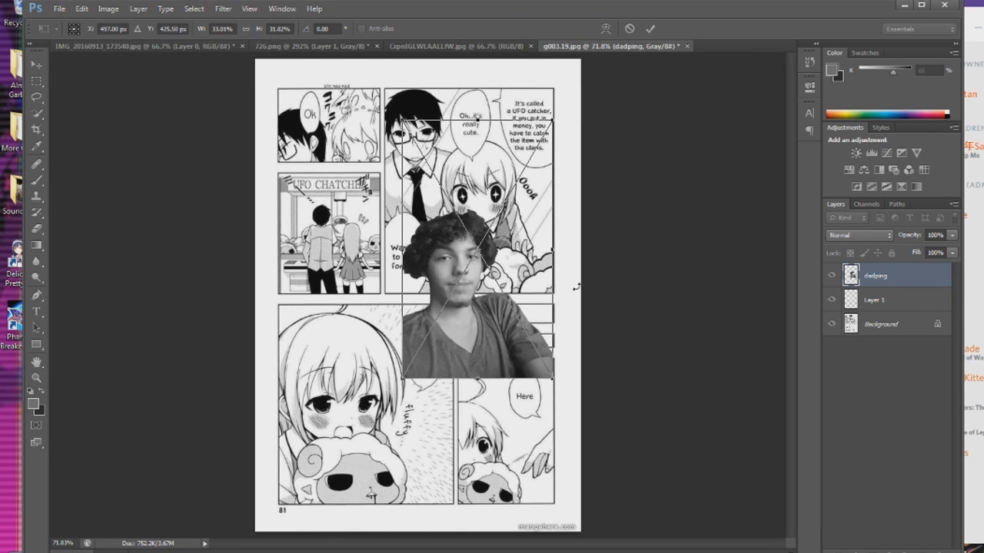
Rotate the placed photo to about -13.4°, nudge it over the sheep plush's head, and commit the placement.
right_click(481, 252)
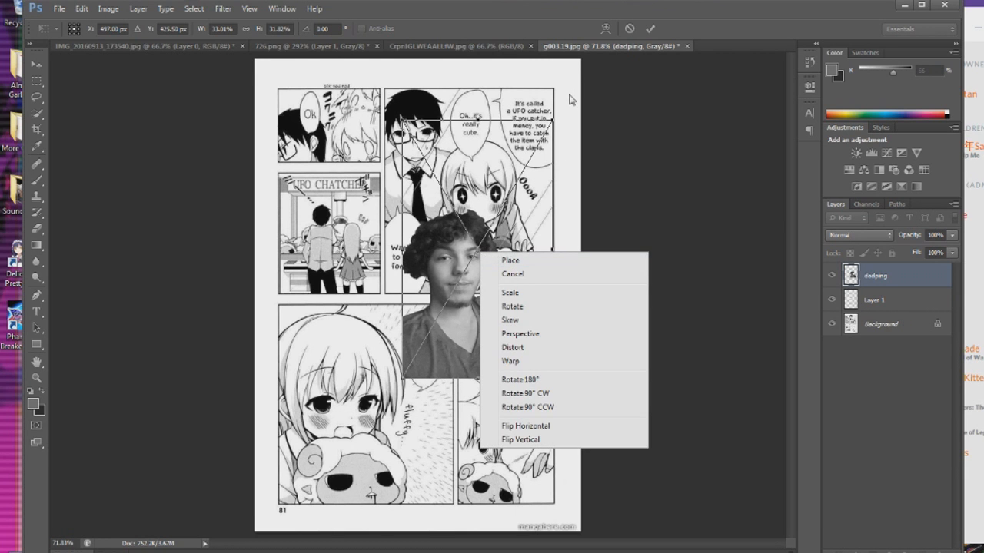
left_click_drag(570, 100, 541, 73)
left_click_drag(490, 286, 481, 287)
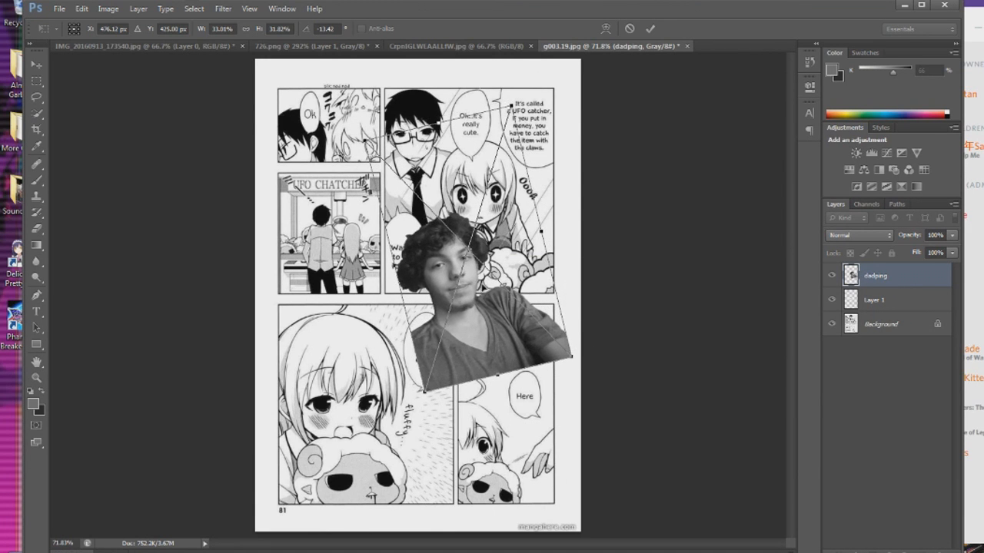
right_click(470, 229)
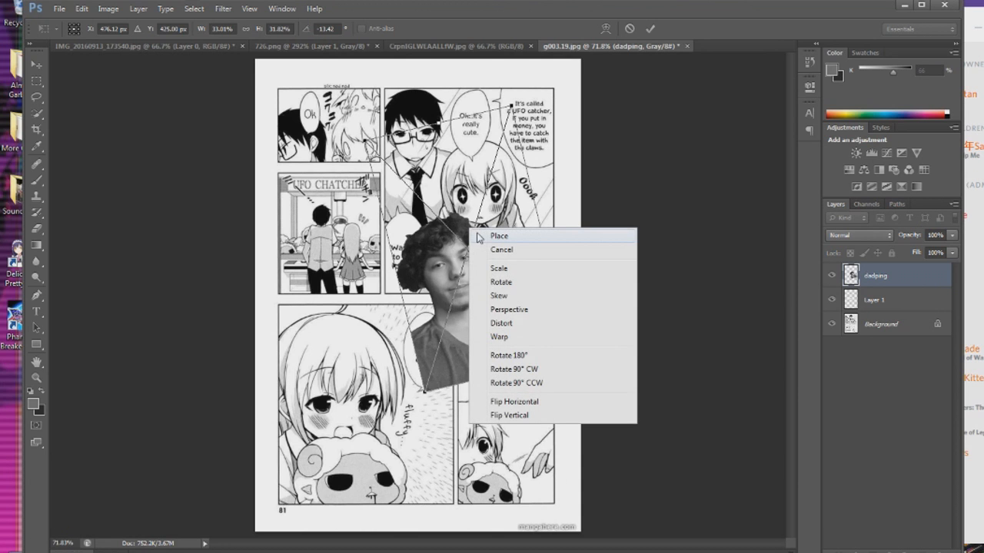
left_click(478, 237)
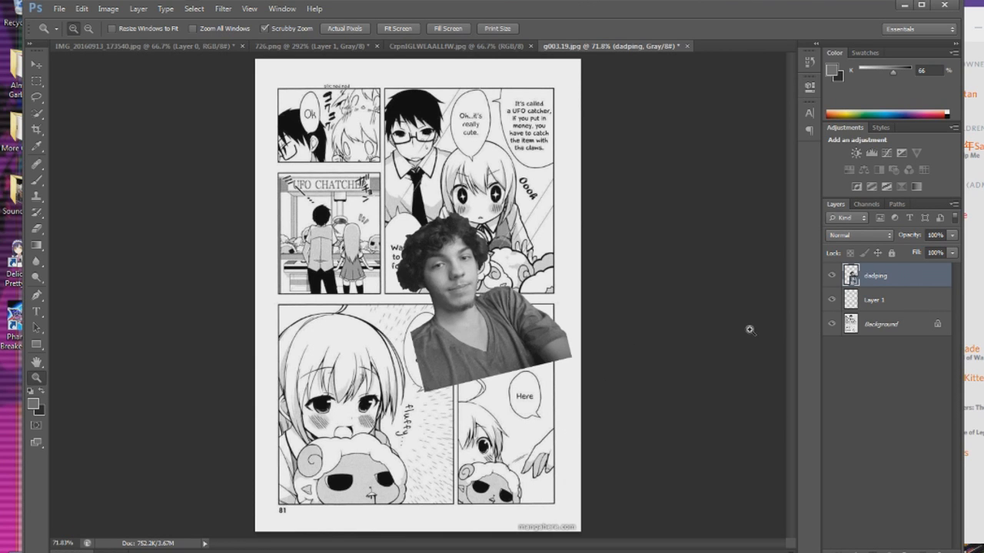
Move Layer 1 above the dadping layer so the speech bubble covers the photo, and rasterize the dadping layer for erasing.
key("ctrl+z")
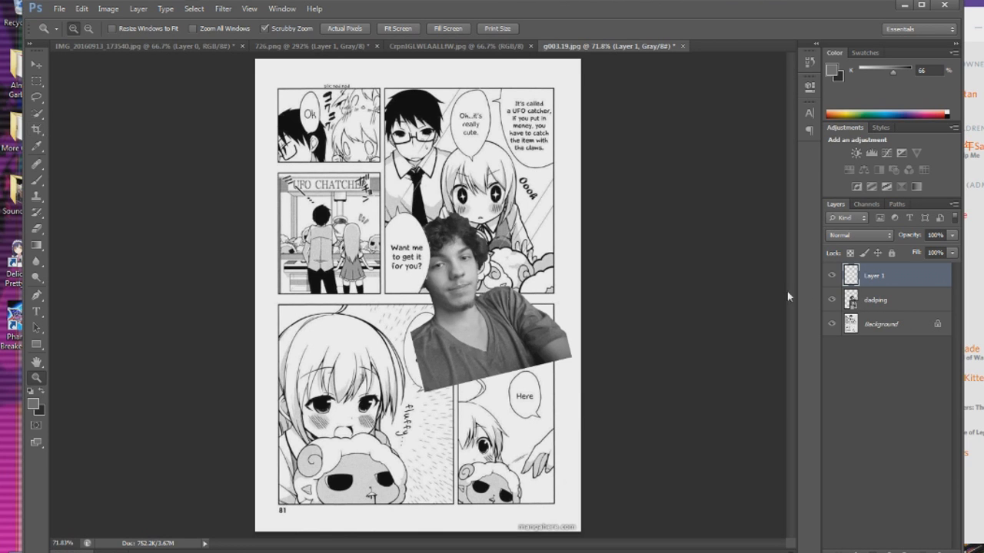
left_click(893, 305)
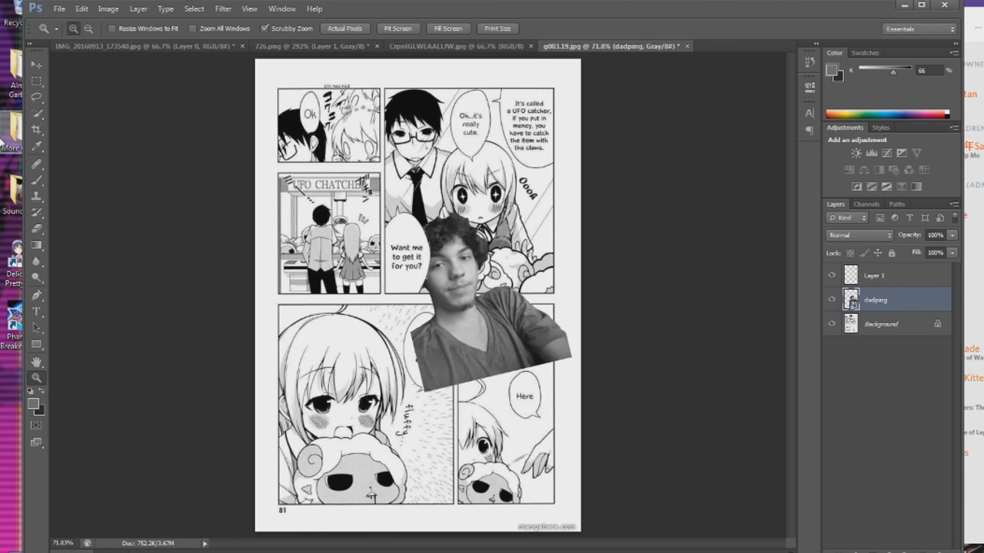
left_click(40, 116)
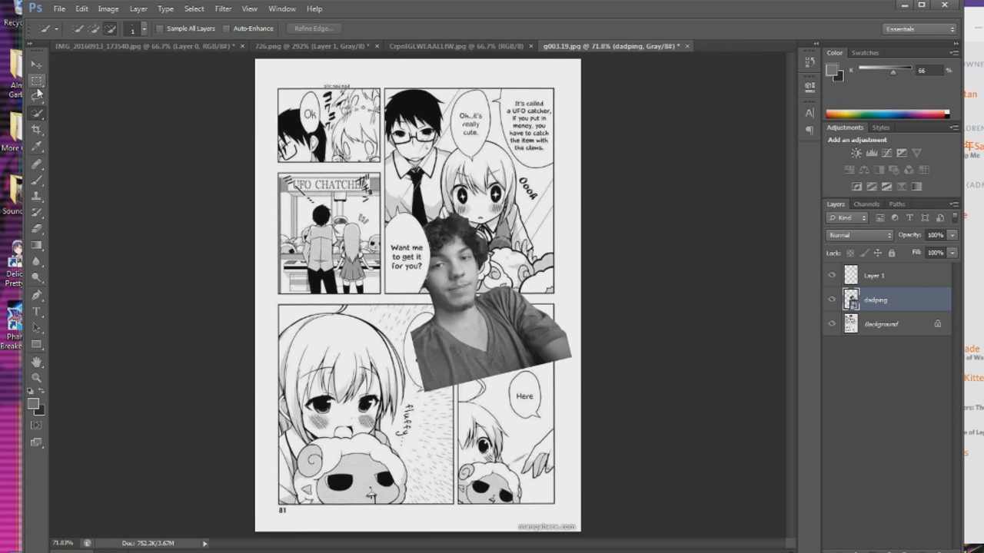
left_click(36, 229)
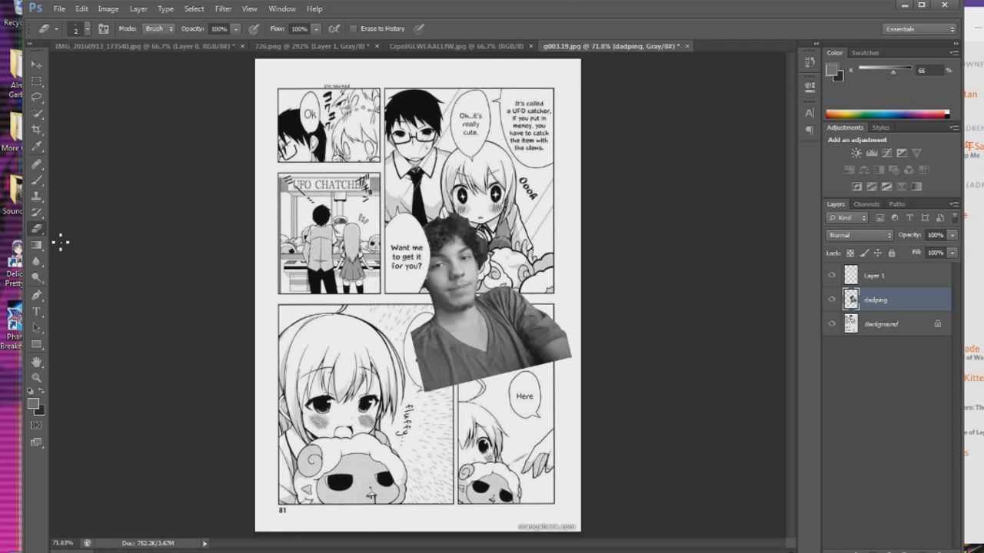
Delete the parts of the dadping photo below the upper panel's bottom border using rectangular selections, and deselect.
left_click(36, 97)
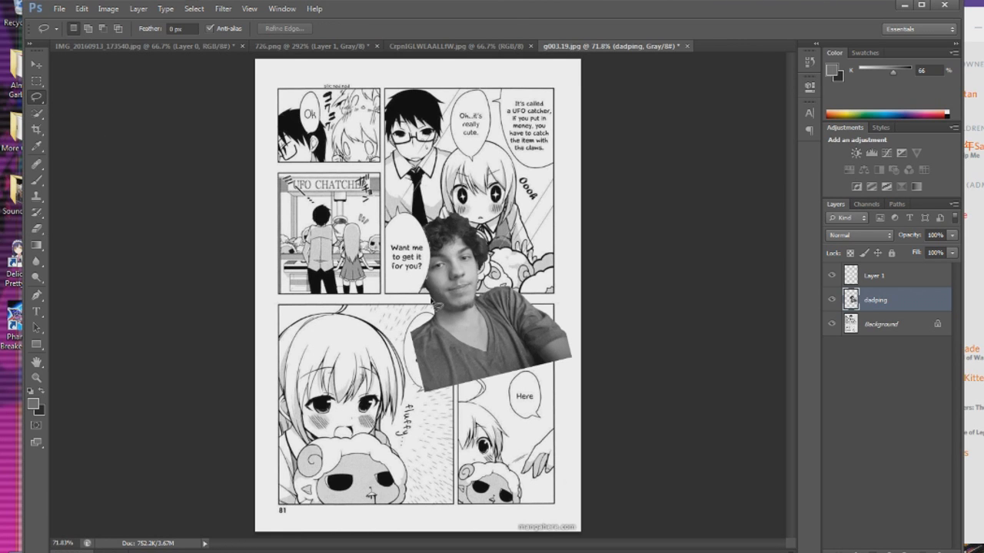
key("m")
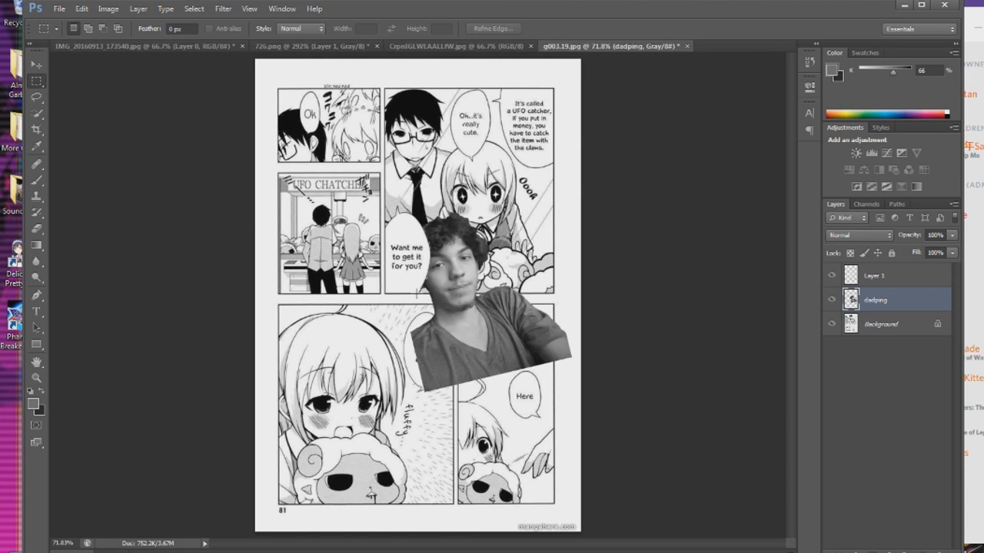
left_click_drag(416, 292, 575, 398)
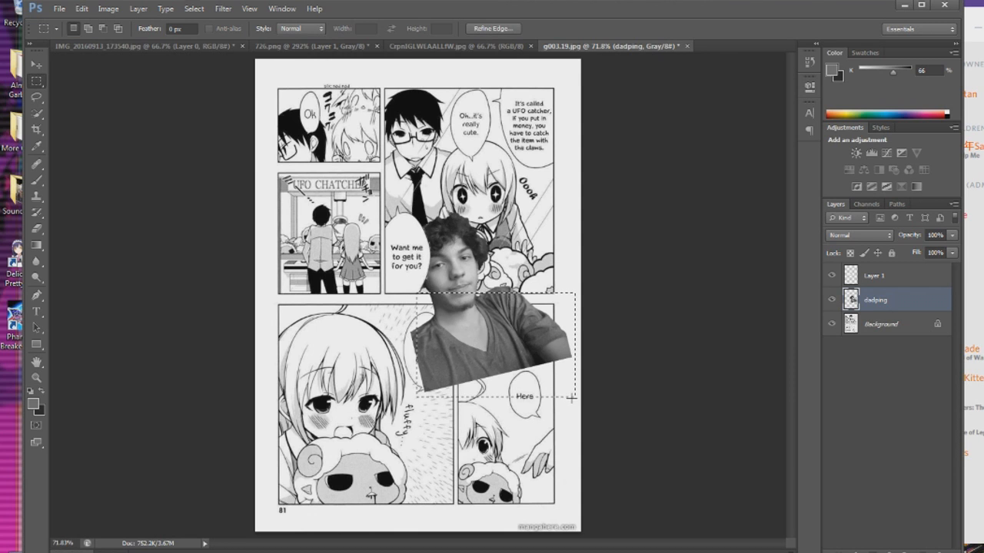
key("Delete")
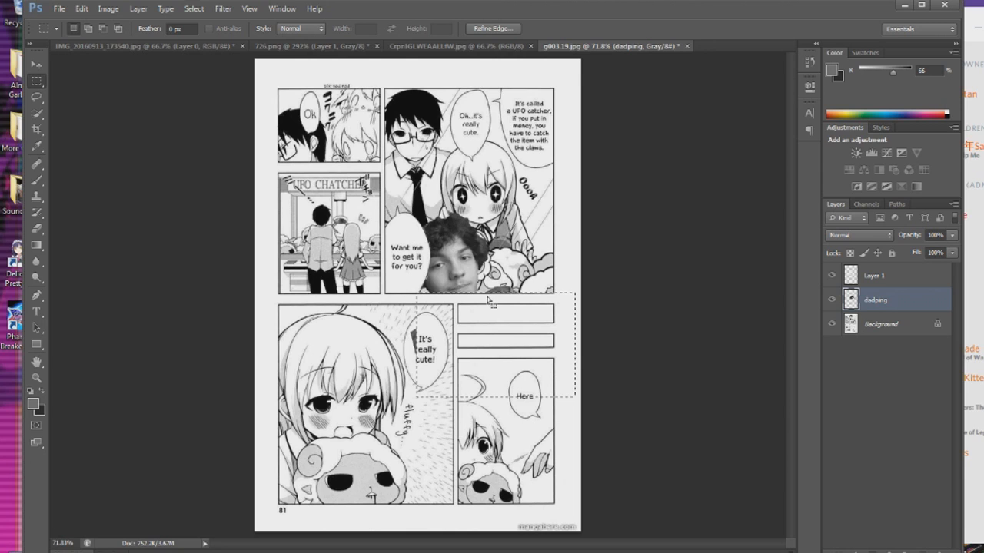
left_click_drag(486, 283, 526, 307)
left_click(656, 298)
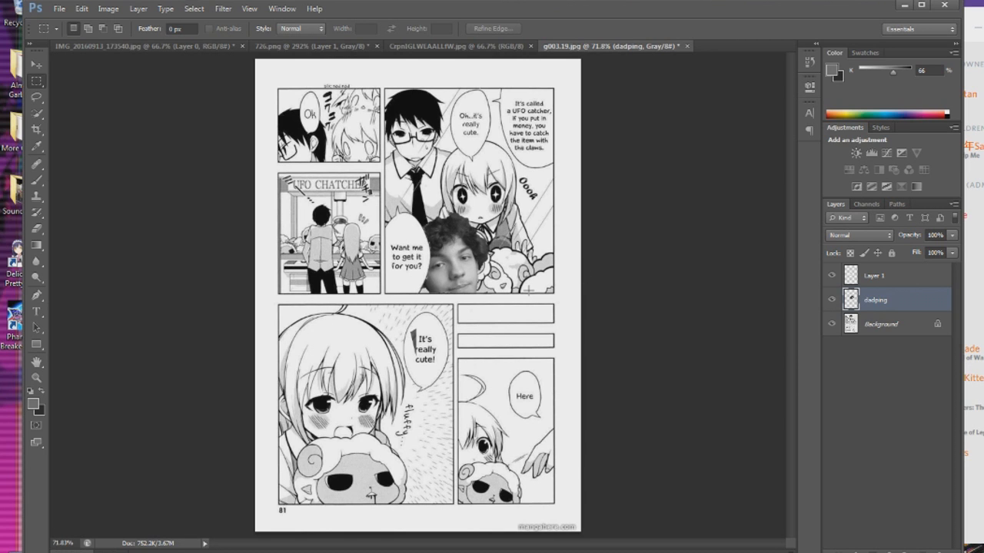
Place a second copy of the dadping image from Sample Pictures above the existing dadping layer.
left_click(35, 378)
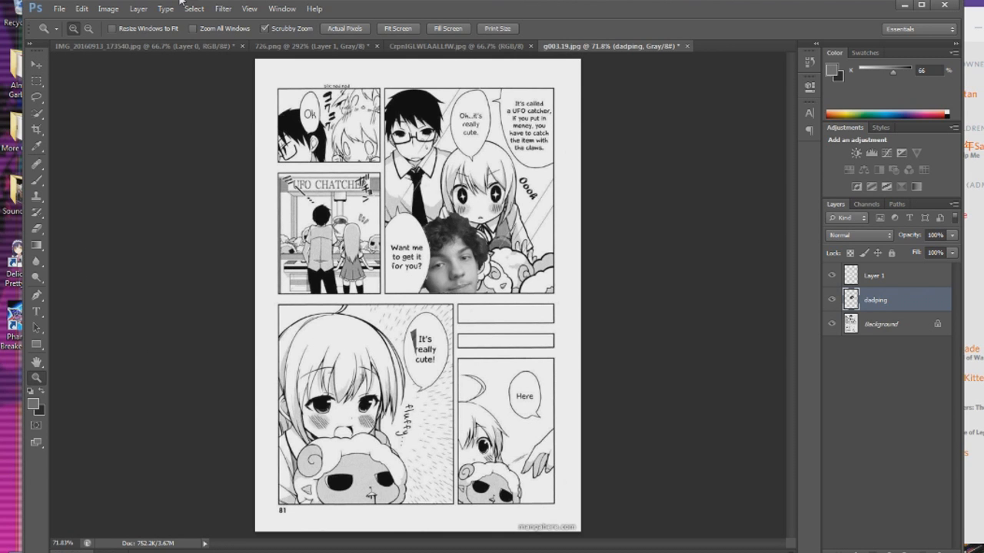
left_click(60, 8)
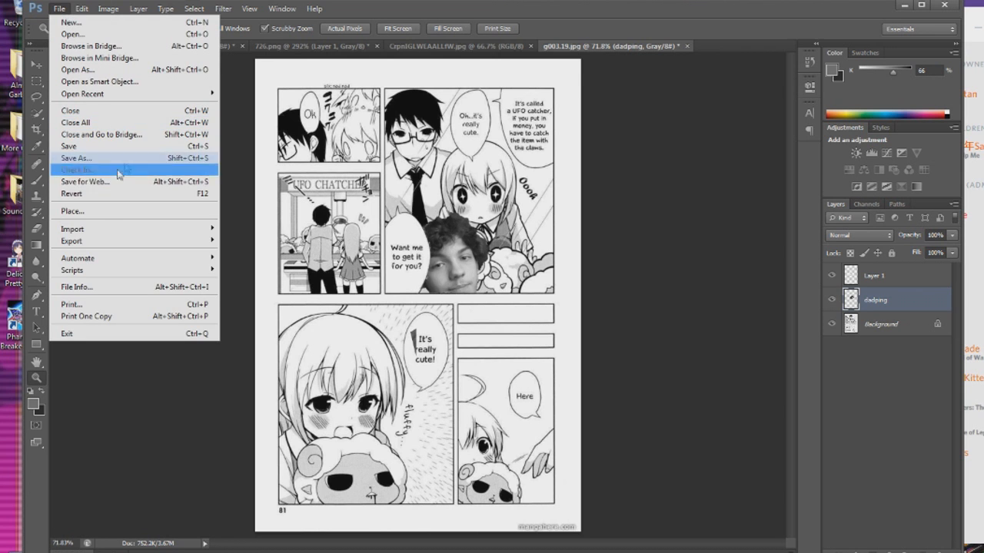
left_click(87, 214)
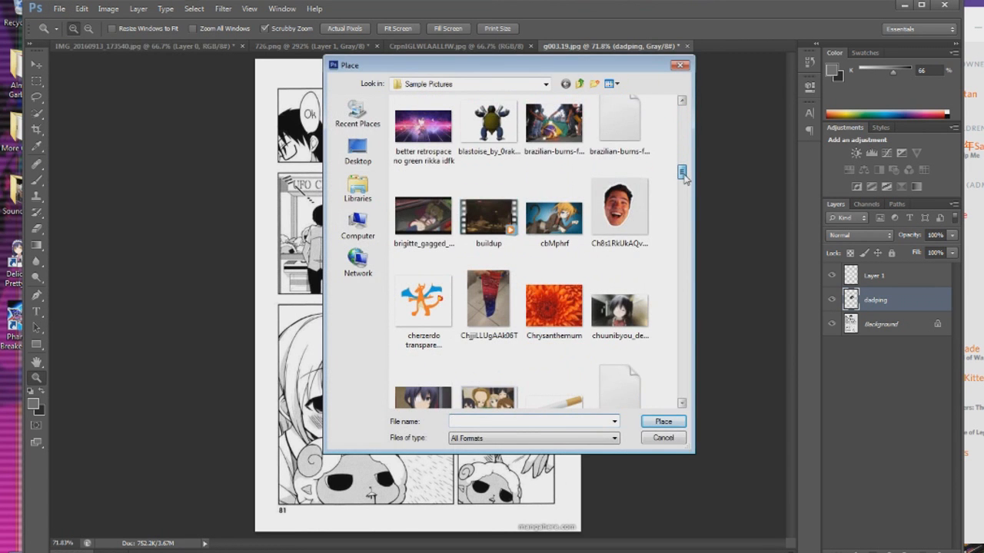
left_click_drag(682, 174, 681, 221)
left_click(554, 206)
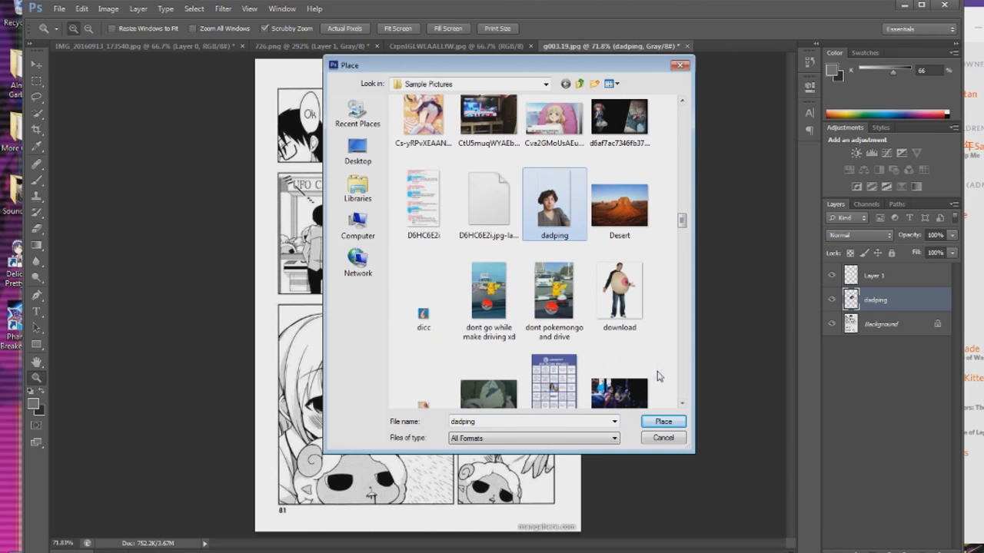
left_click(661, 423)
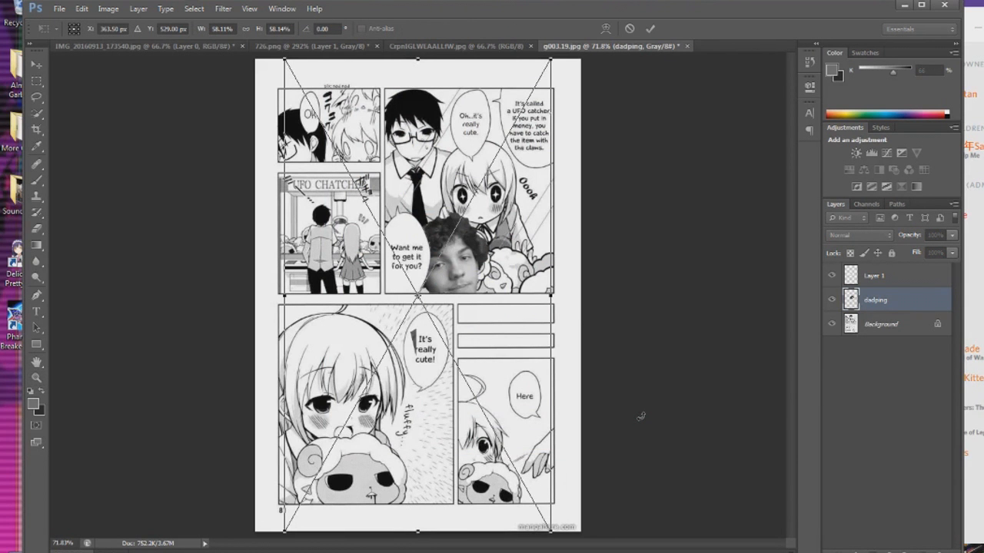
Scale the second dadping photo to about 50% width and 39% height and position its head over the sheep plush in the "It's really cute!" panel.
left_click_drag(550, 60, 434, 294)
left_click_drag(355, 457, 377, 516)
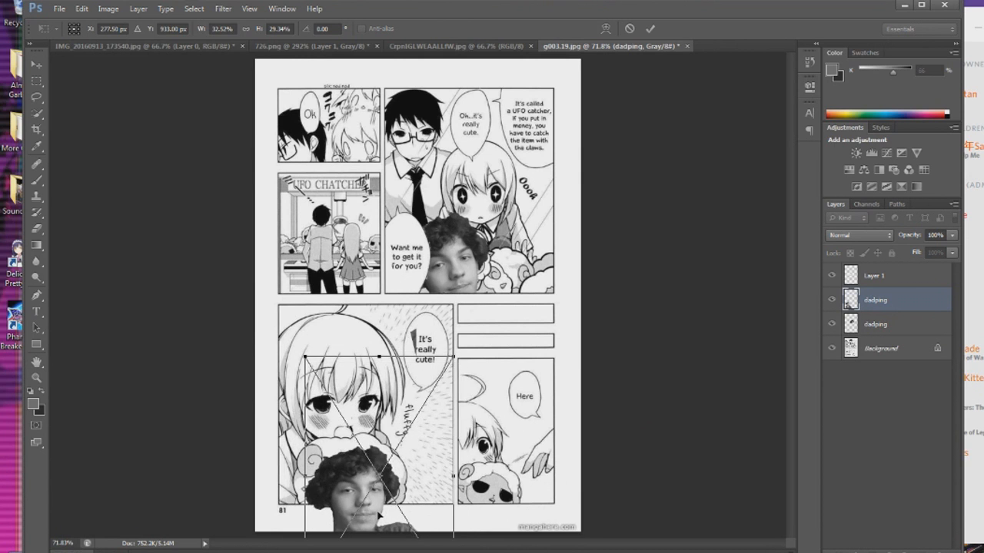
left_click_drag(454, 356, 532, 279)
left_click_drag(443, 397, 376, 448)
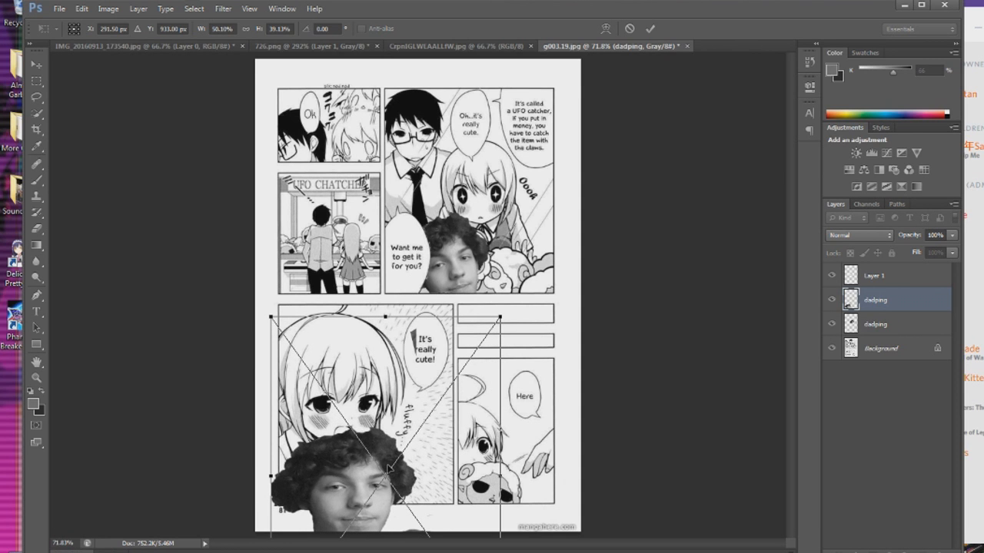
Rotate the second dadping photo to about -10°, widen it to about 54%, and commit the placement.
right_click(390, 472)
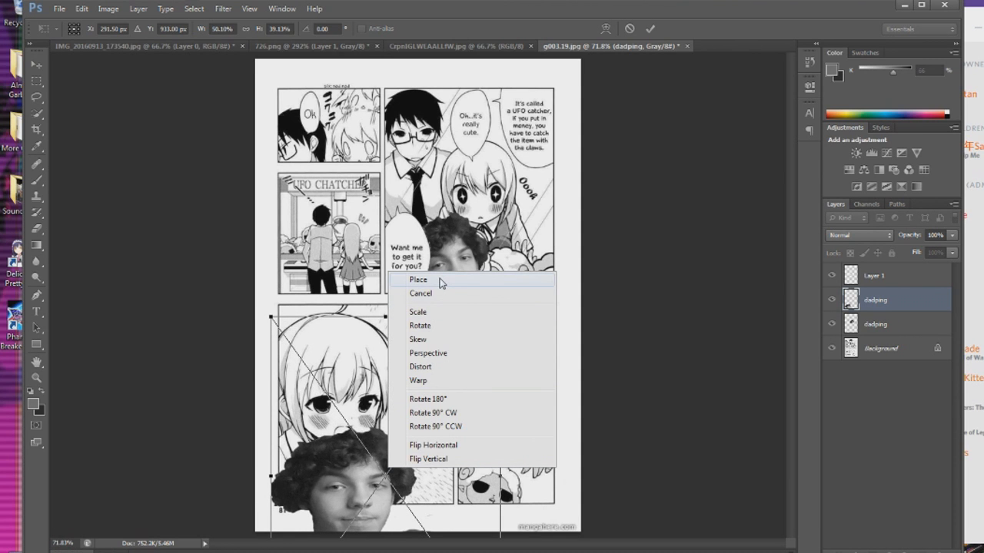
left_click(435, 326)
left_click_drag(511, 308, 441, 321)
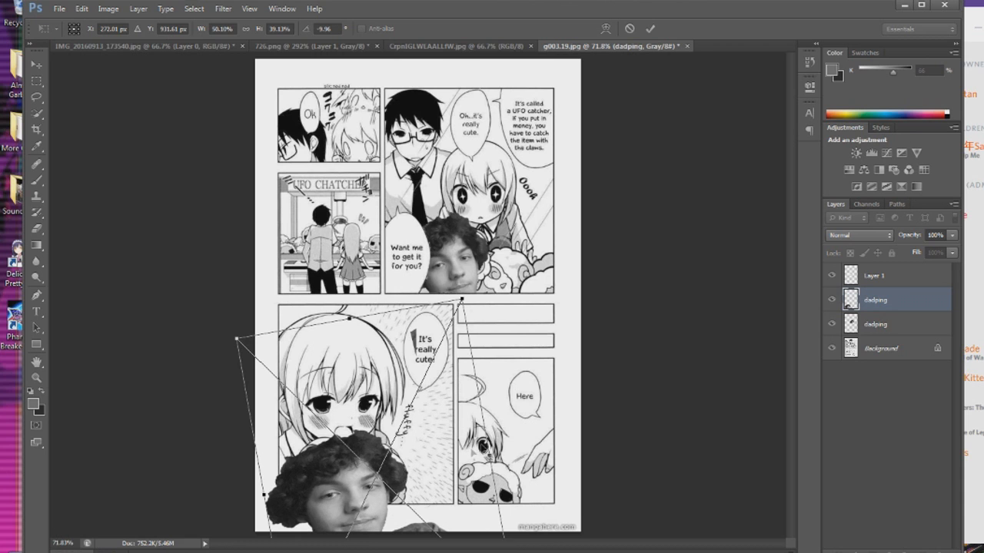
left_click_drag(488, 443, 504, 450)
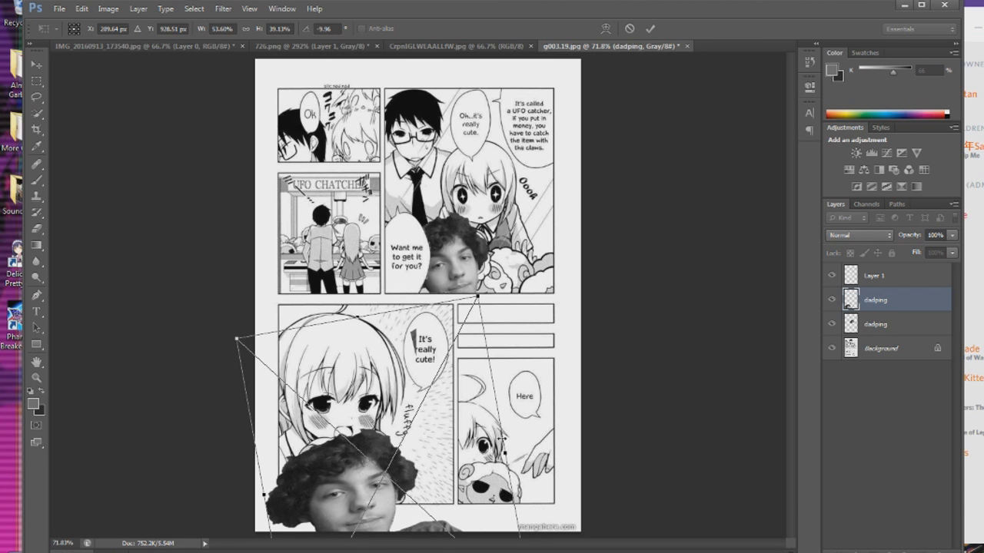
mouse_move(400, 443)
left_mouse_down()
mouse_move(393, 450)
mouse_move(401, 444)
left_mouse_up()
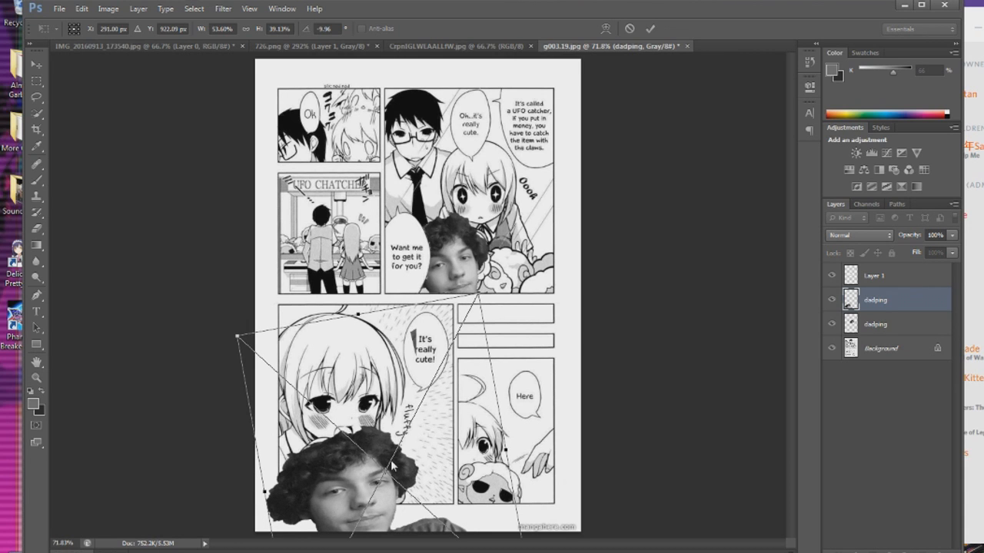
right_click(392, 464)
left_click(429, 274)
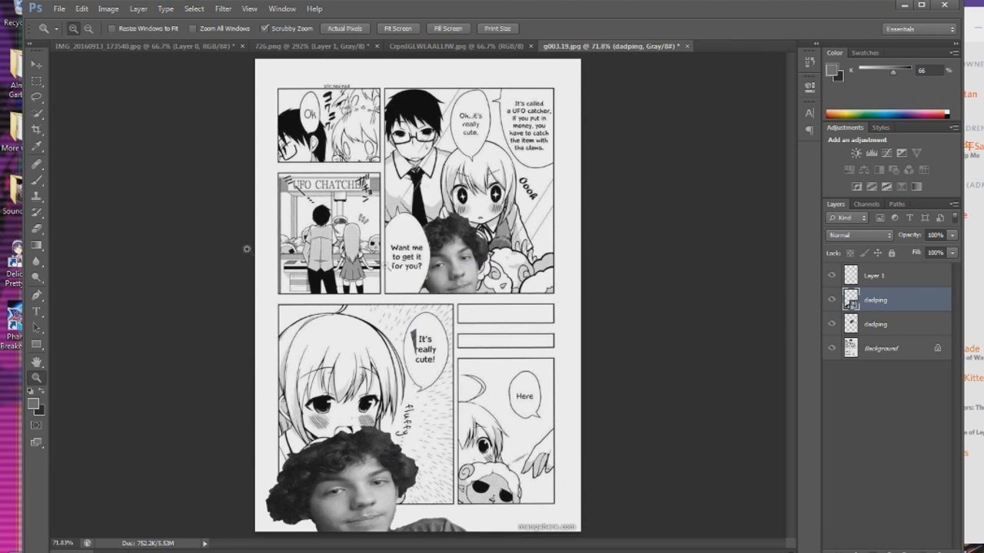
Rasterize the second dadping layer and delete its parts outside the "It's really cute!" panel using rectangular selections, and deselect.
left_click(37, 79)
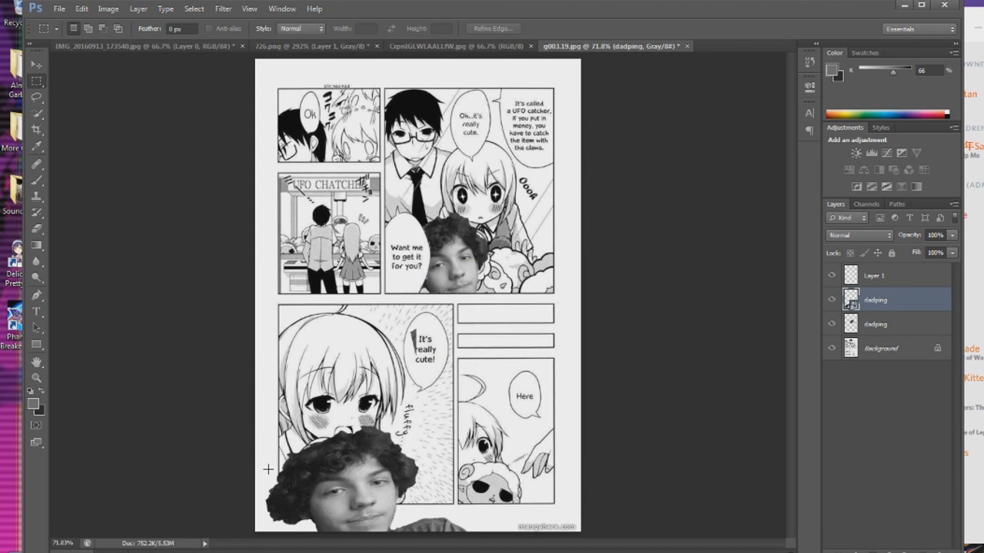
left_click_drag(279, 458, 250, 547)
right_click(890, 306)
left_click(937, 310)
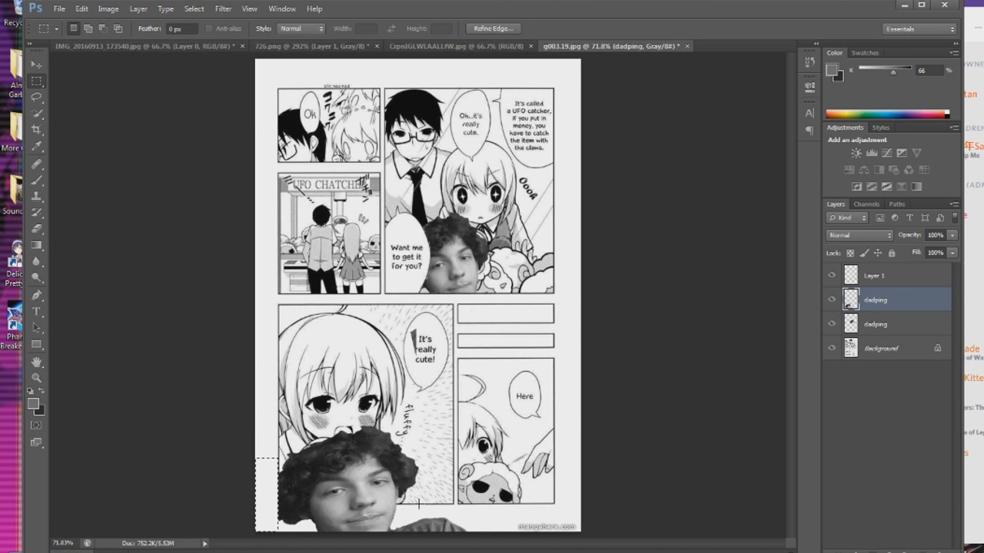
left_click_drag(419, 505, 255, 531)
key("Delete")
left_click_drag(342, 526, 412, 536)
key("Delete")
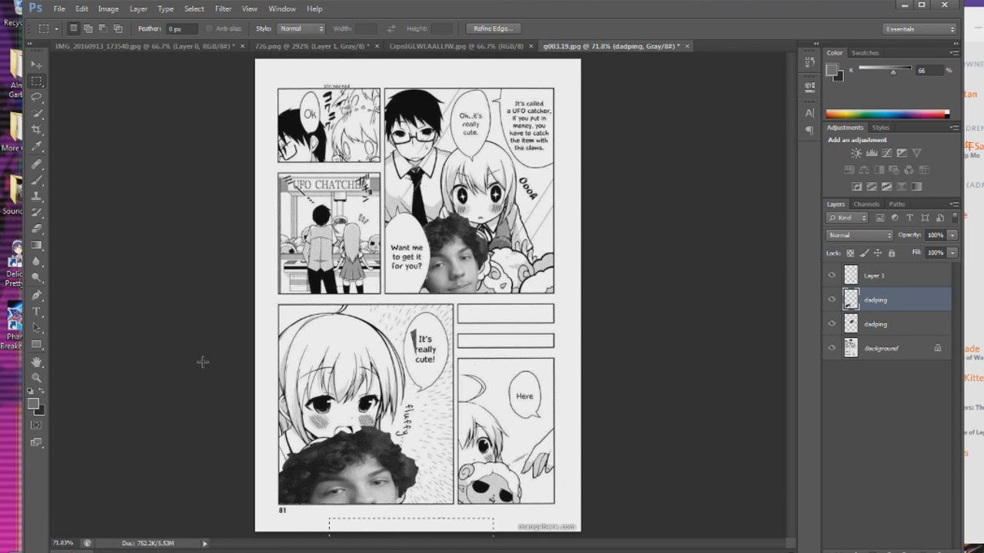
key("ctrl+d")
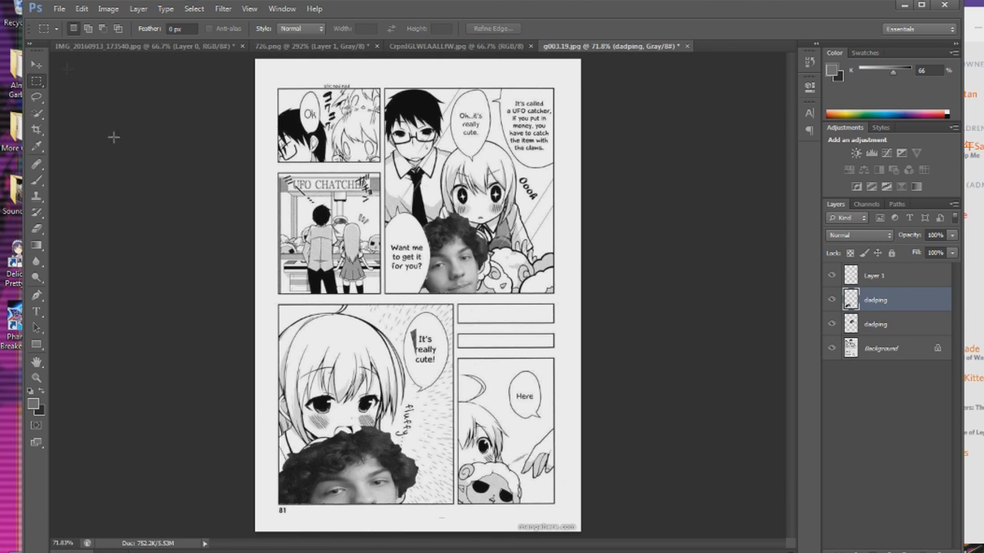
Place a third copy of the dadping image from Sample Pictures above the second dadping layer.
left_click(59, 8)
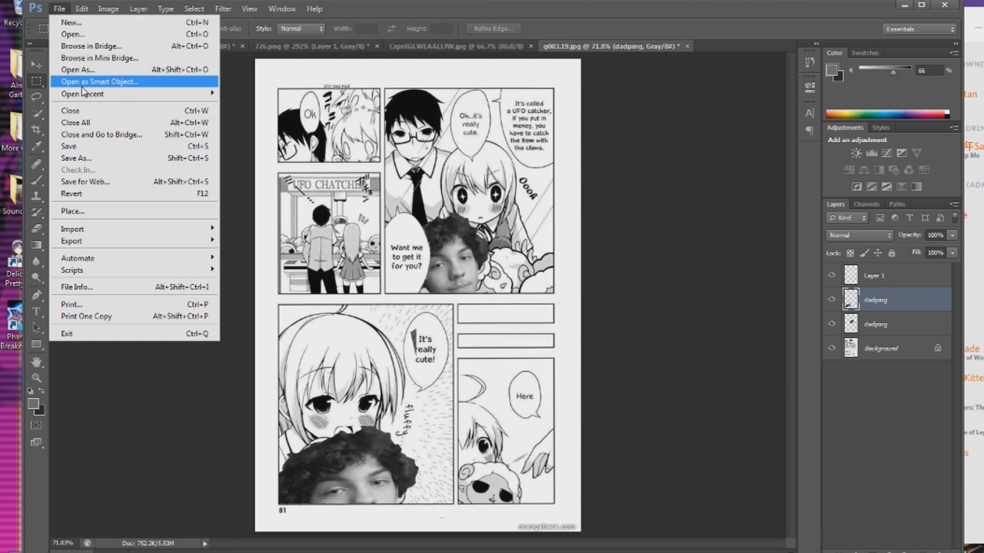
left_click(72, 210)
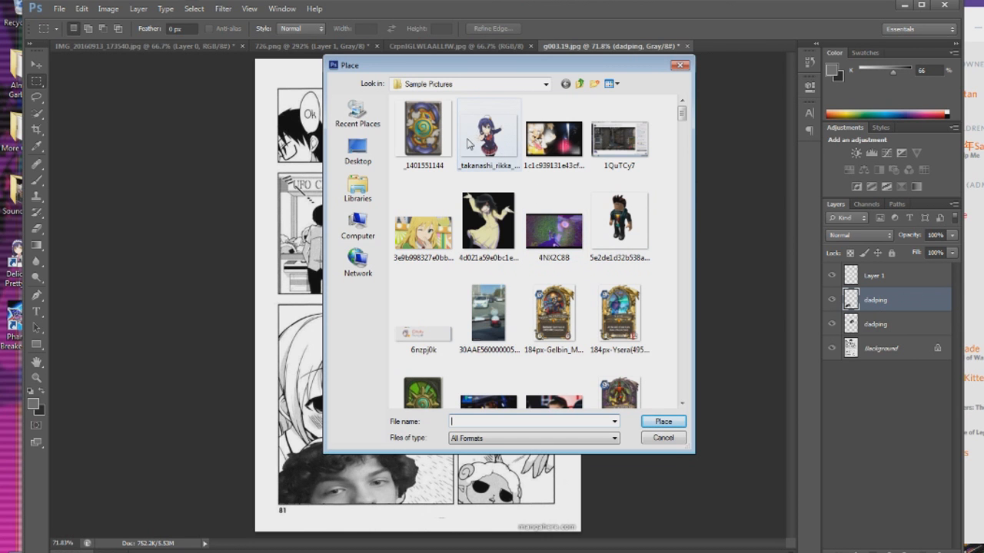
left_click_drag(681, 115, 685, 230)
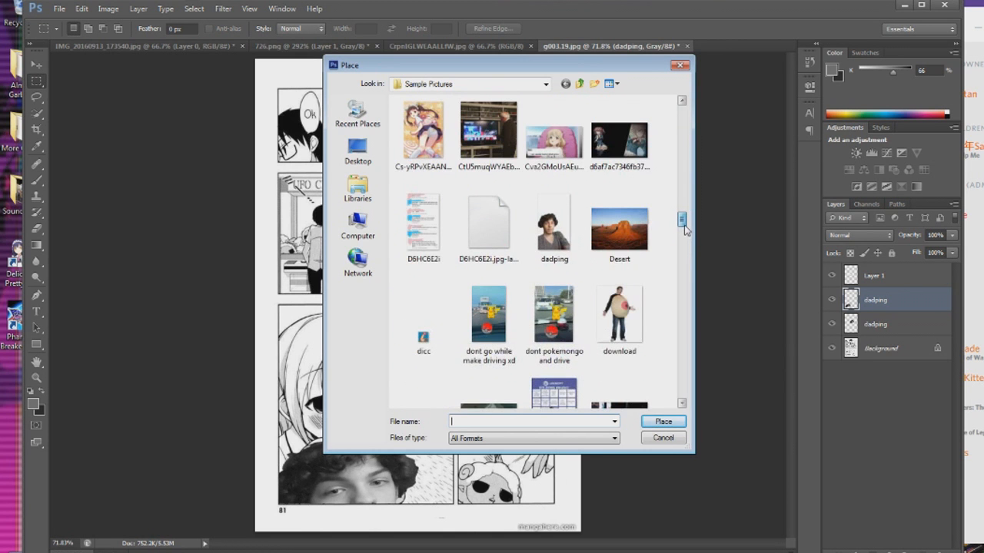
left_click(555, 232)
left_click(659, 419)
Scale the third dadping photo to about 28% width and 20% height and position its head over the sheep plush in the "Here" panel.
left_click_drag(450, 409, 573, 538)
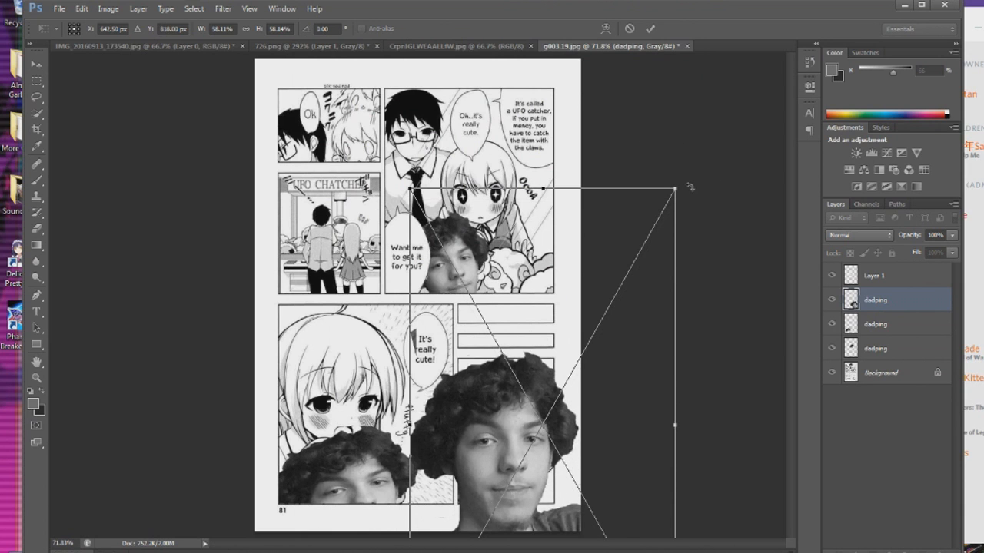
left_click_drag(690, 186, 566, 410)
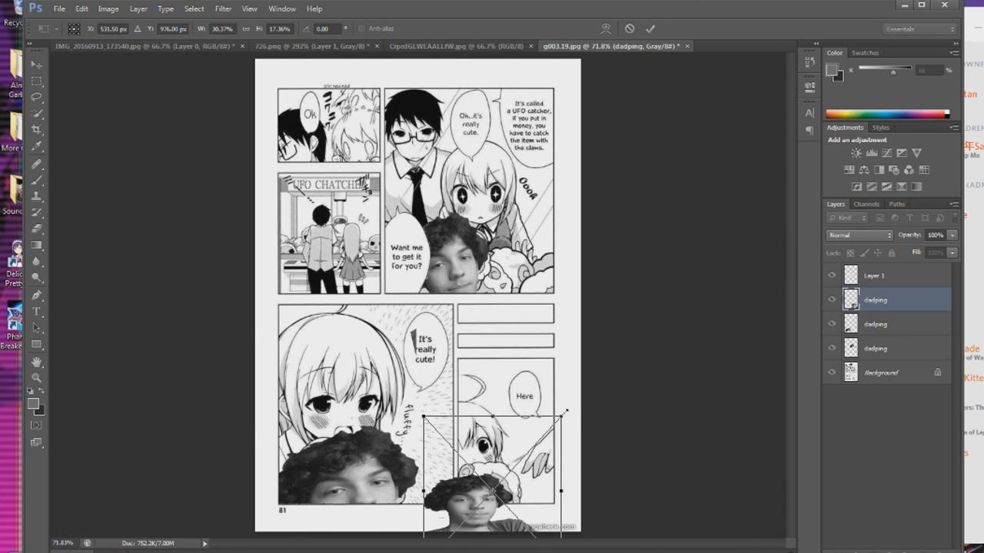
left_click_drag(530, 461, 547, 458)
mouse_move(578, 414)
left_mouse_down()
mouse_move(586, 402)
mouse_move(569, 401)
left_mouse_up()
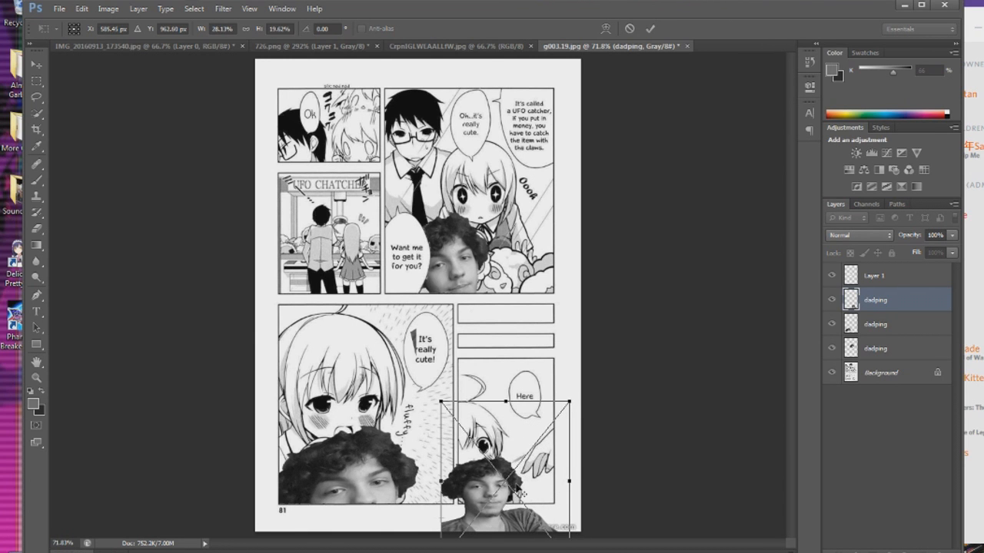
left_click_drag(517, 465, 532, 473)
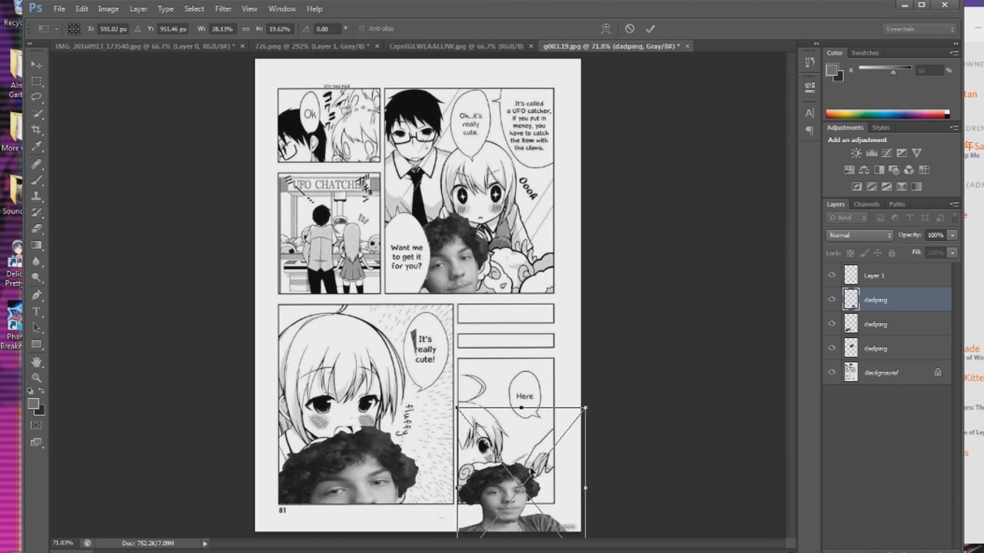
Rotate the third dadping photo about 21°, stretch its height to about 22%, and commit the placement.
left_click_drag(591, 388, 622, 411)
mouse_move(544, 467)
left_mouse_down()
mouse_move(548, 481)
mouse_move(544, 474)
left_mouse_up()
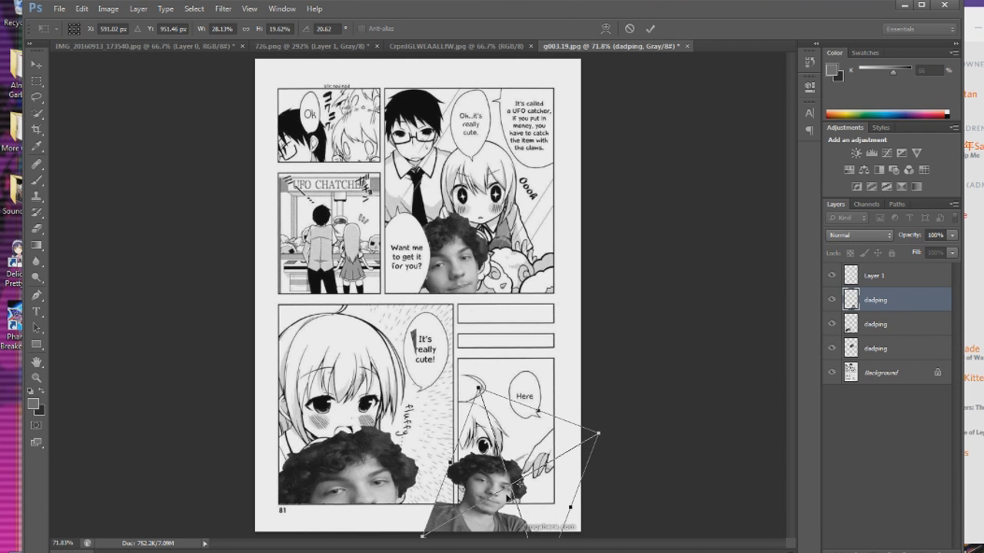
left_click_drag(507, 498, 508, 511)
left_click_drag(538, 423, 544, 409)
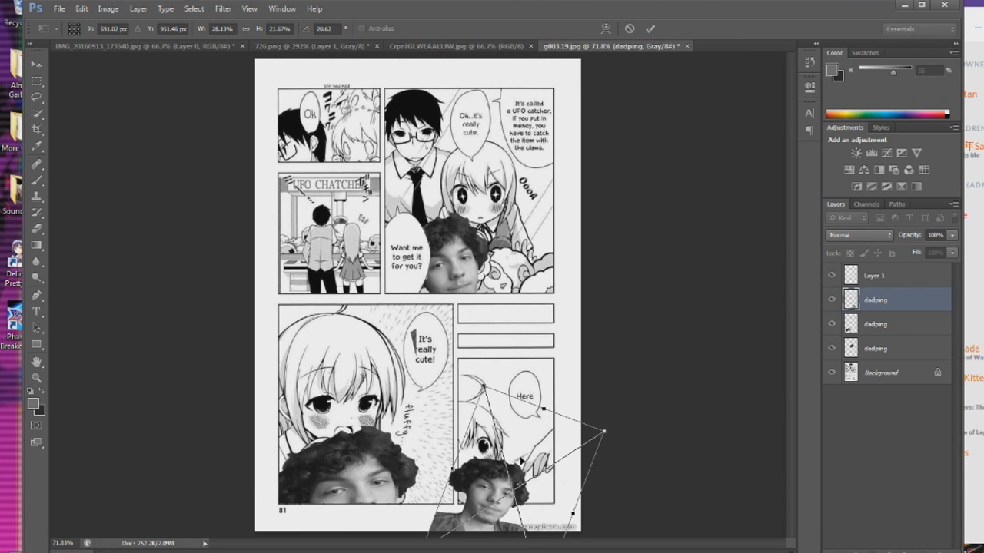
key("Return")
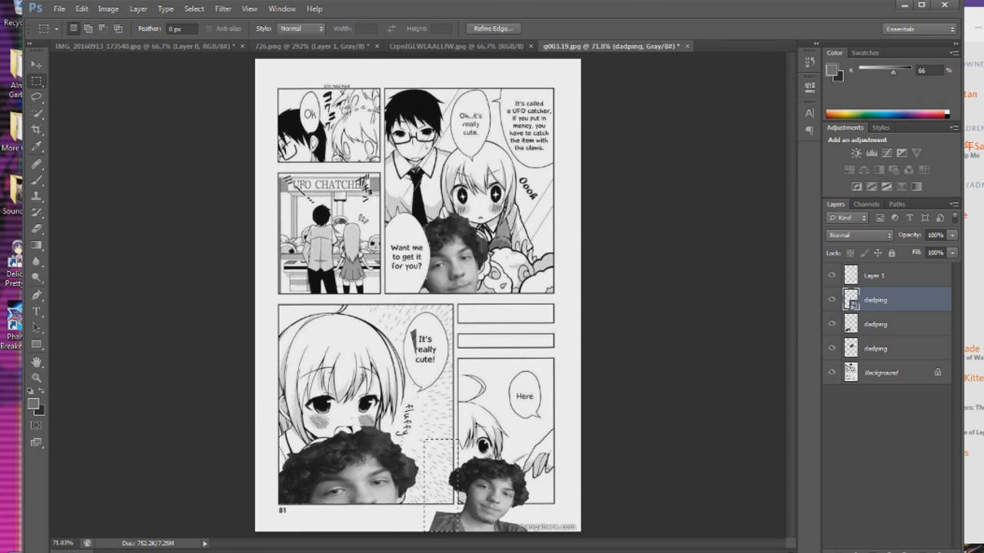
Rasterize the third dadping layer and delete its parts outside the left and bottom borders of the "Here" panel using rectangular selections.
key("Delete")
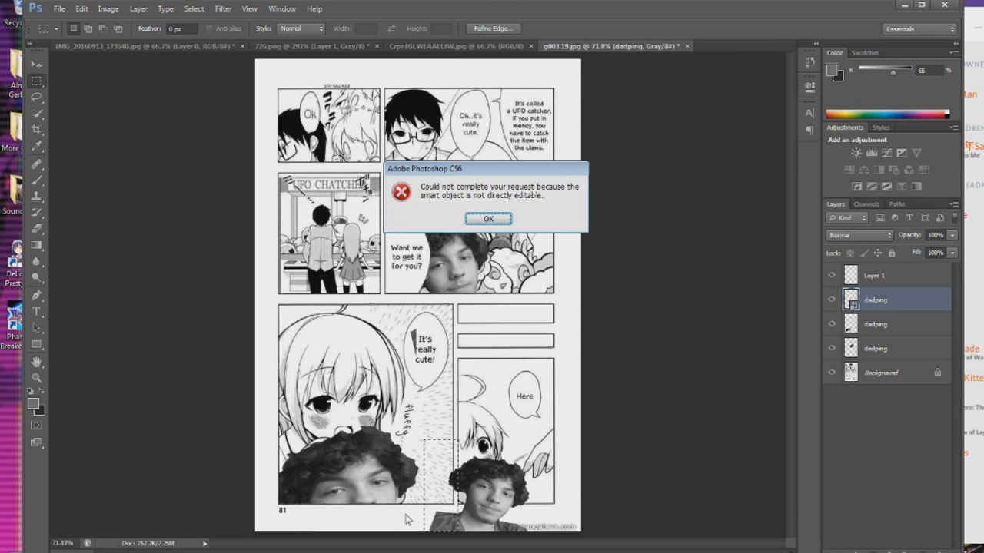
key("Return")
right_click(853, 300)
left_click(853, 299)
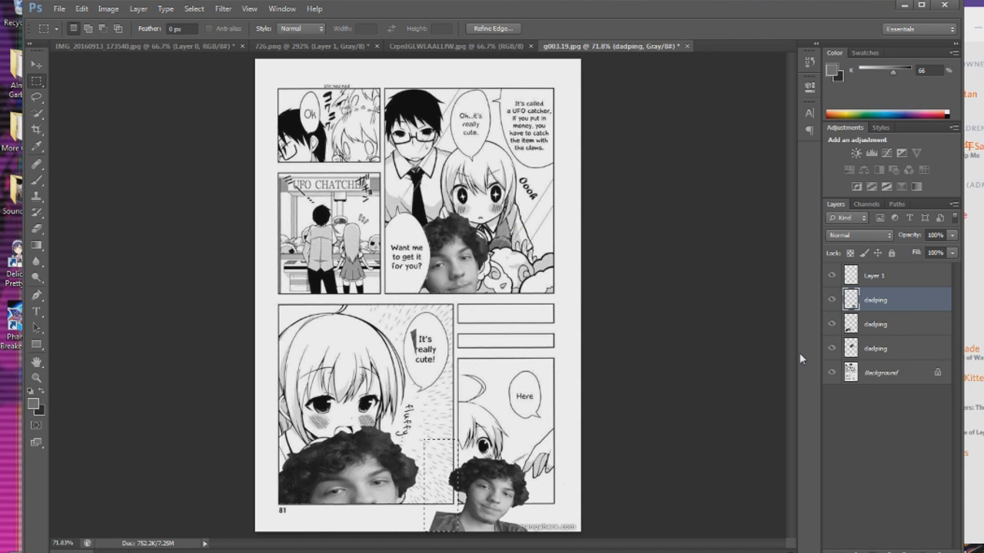
key("Delete")
mouse_move(556, 504)
left_mouse_down()
mouse_move(514, 509)
mouse_move(464, 543)
mouse_move(436, 540)
left_mouse_up()
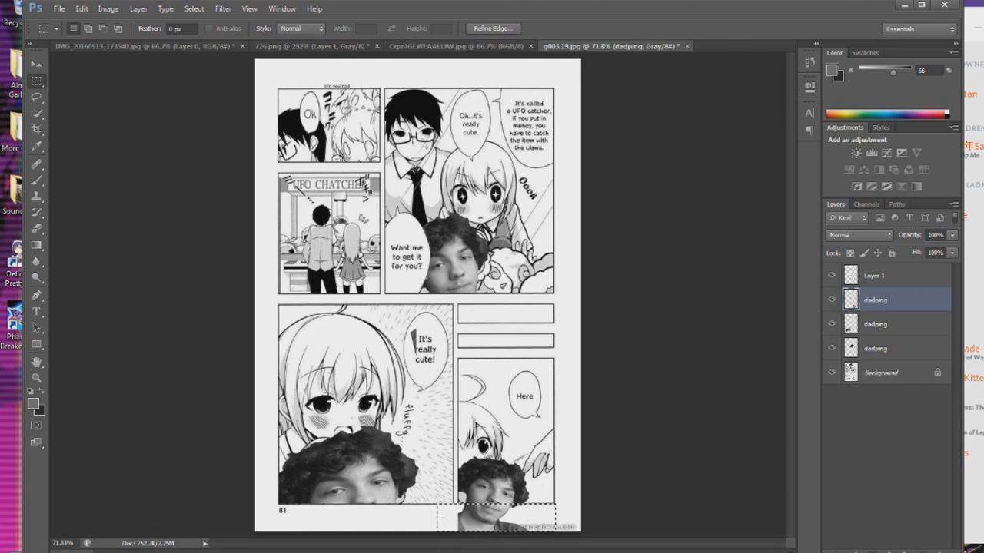
key("Delete")
Select the Background layer and sample the white inside the UFO catcher speech bubble as the foreground color.
left_click(915, 427)
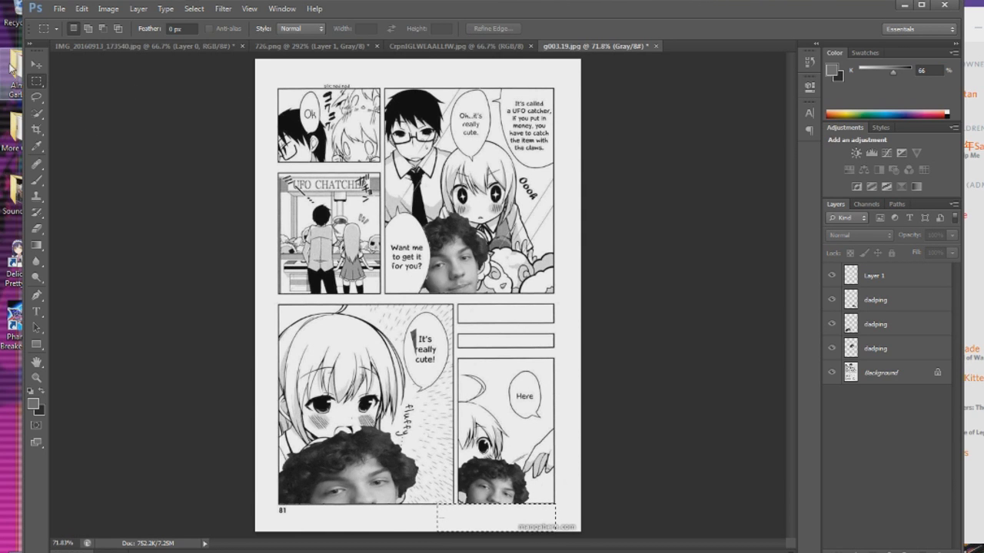
left_click(904, 378)
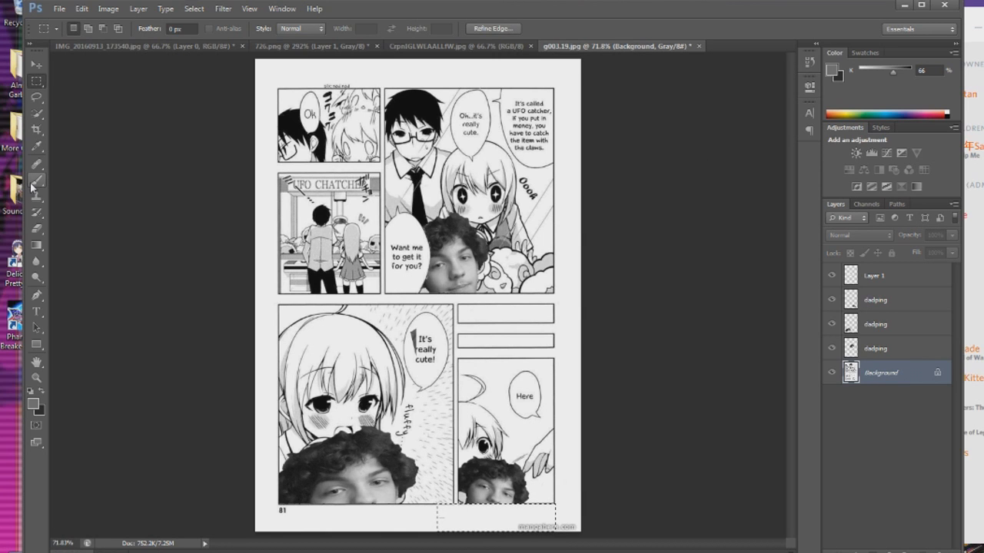
left_click(36, 376)
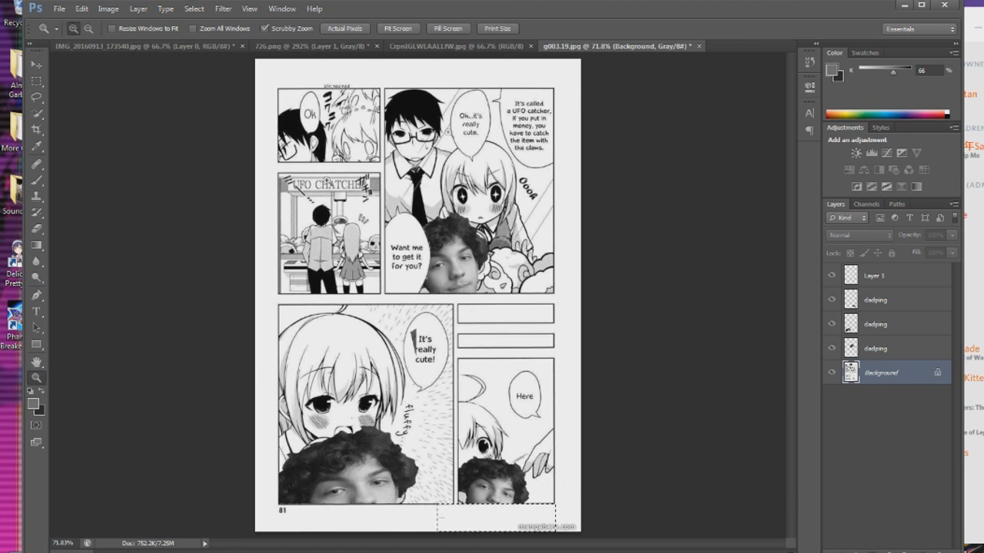
left_click(547, 129)
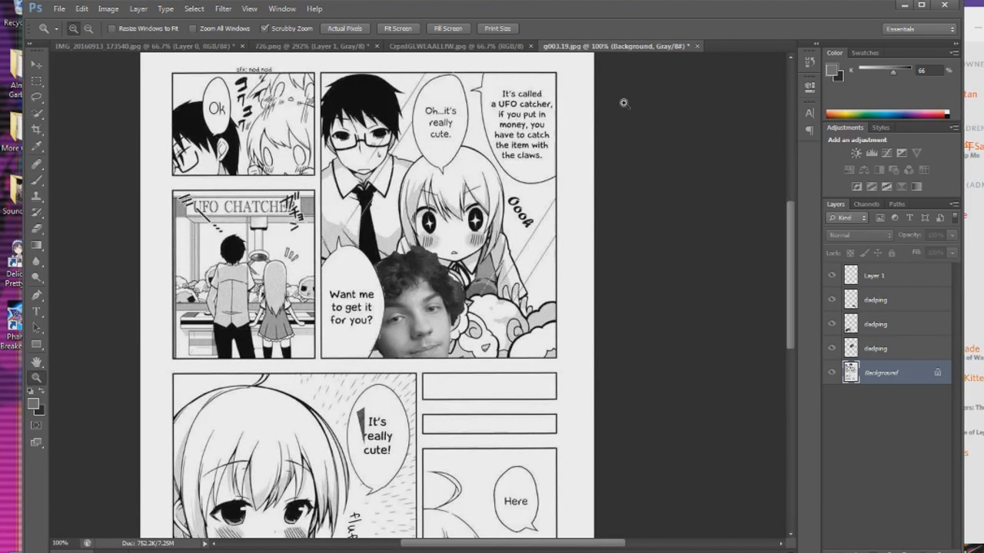
double_click(543, 98)
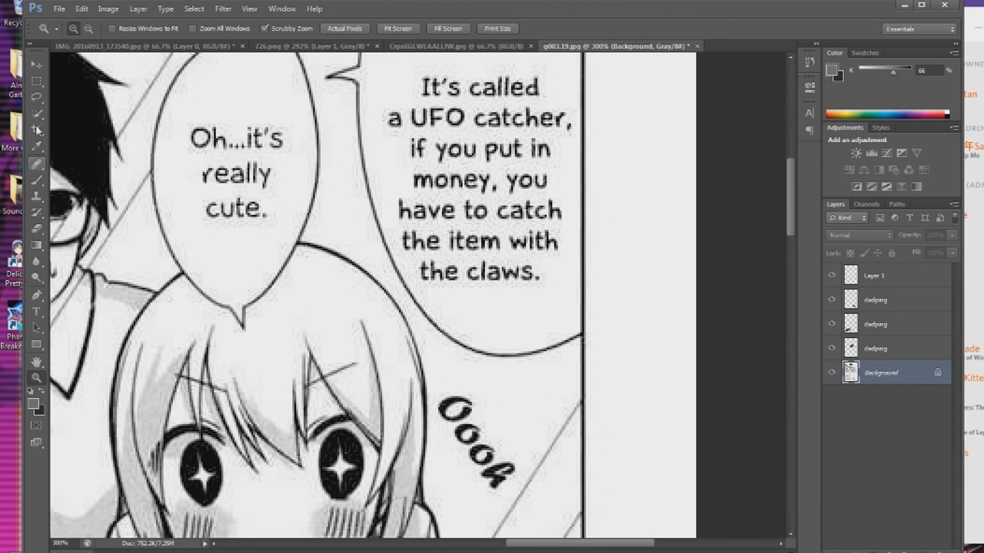
left_click(36, 180)
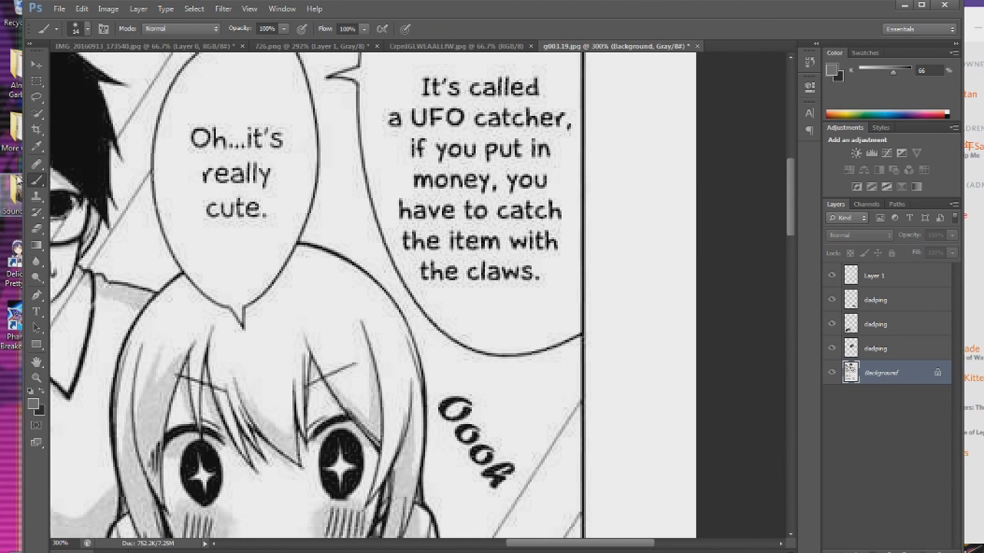
left_click(37, 147)
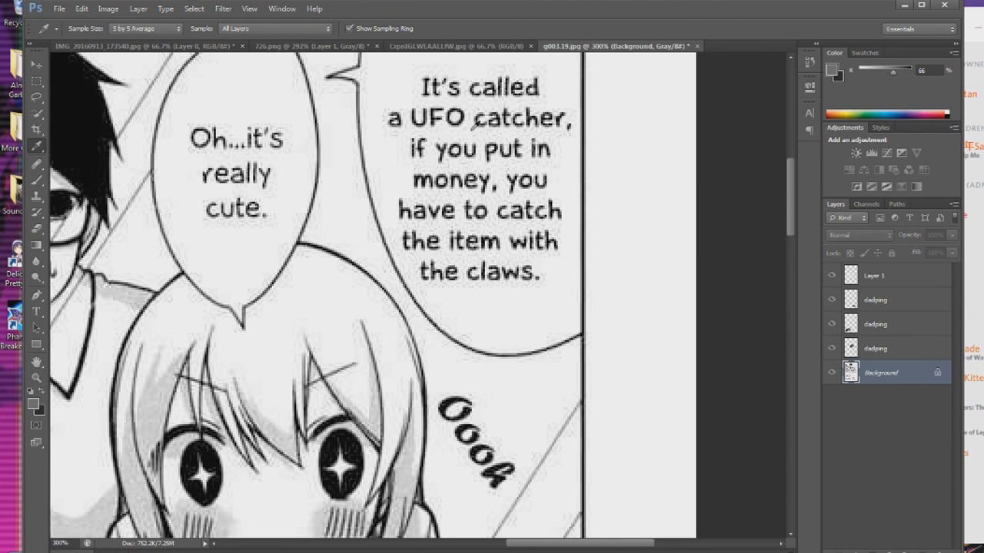
left_click(379, 82)
key("w")
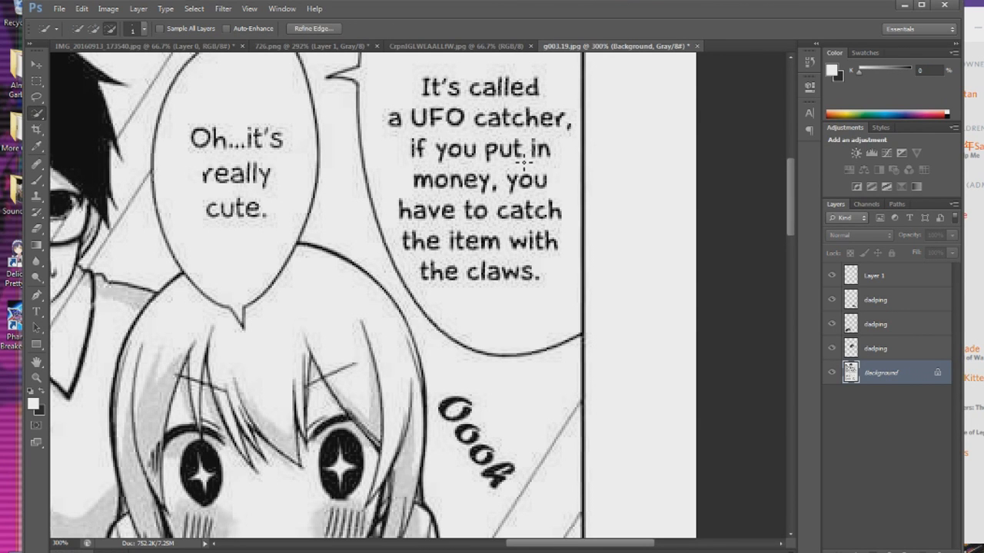
Ready the Brush tool with white (ffffff) as foreground color and convert the locked Background into an editable layer.
left_click(36, 183)
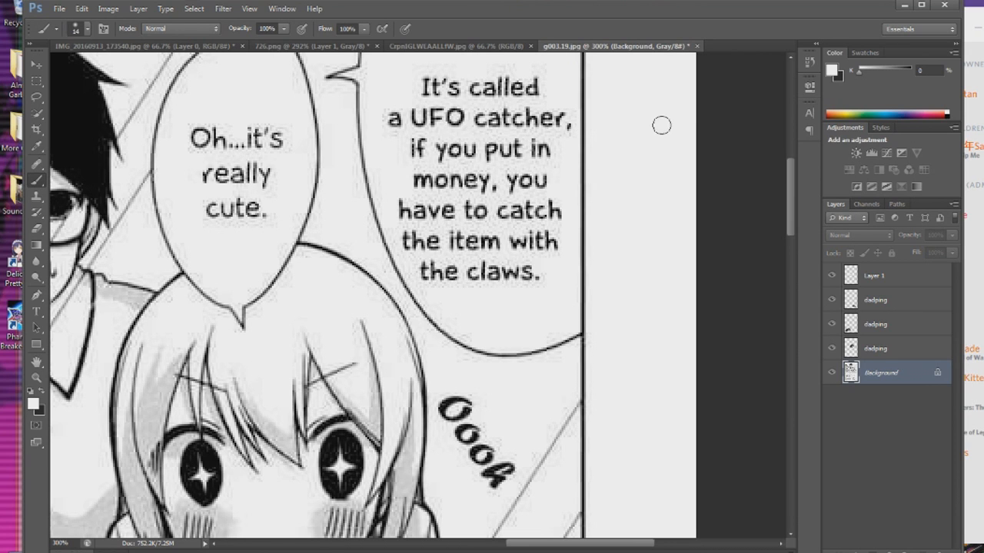
left_click(33, 403)
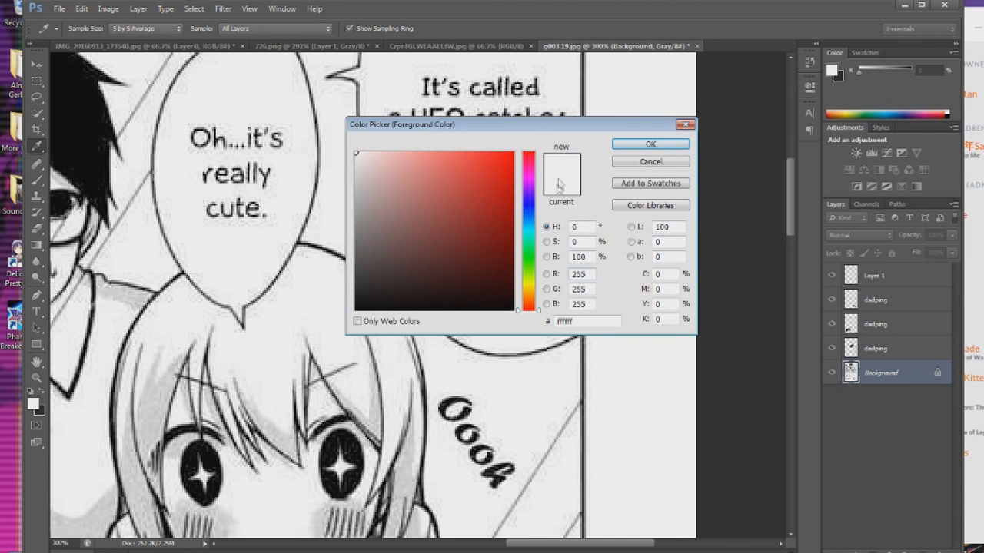
left_click(668, 149)
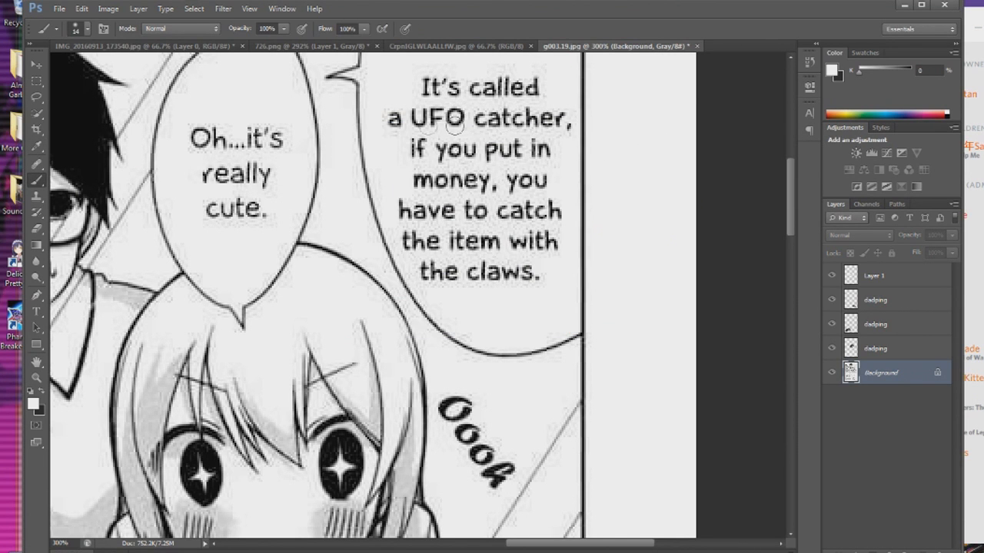
right_click(871, 374)
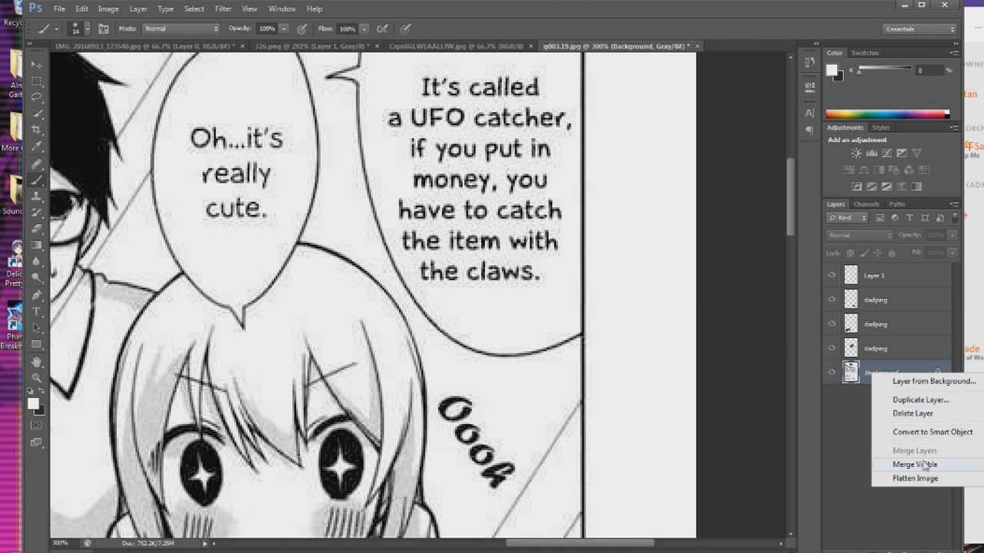
left_click(930, 432)
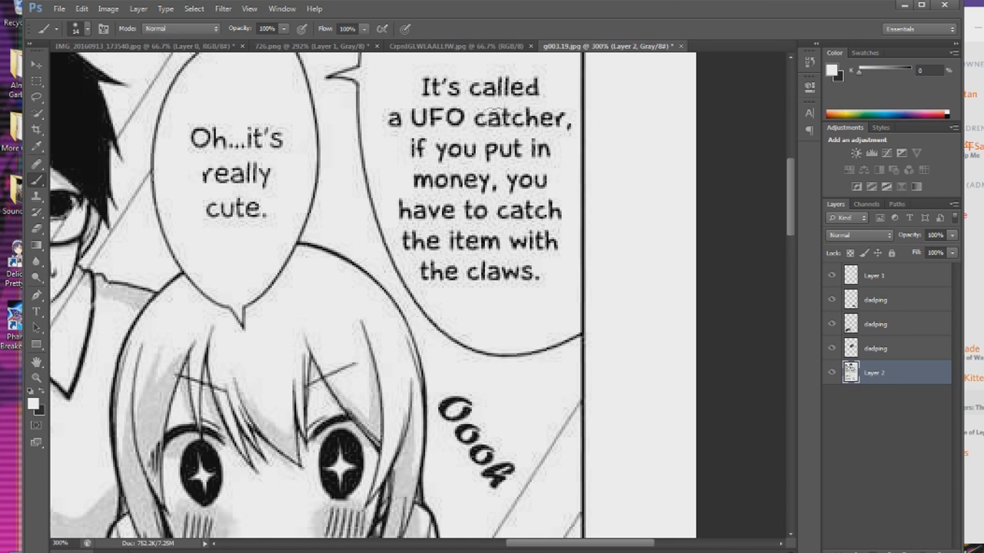
double_click(874, 373)
left_click(494, 110)
left_click(36, 197)
left_click(521, 198)
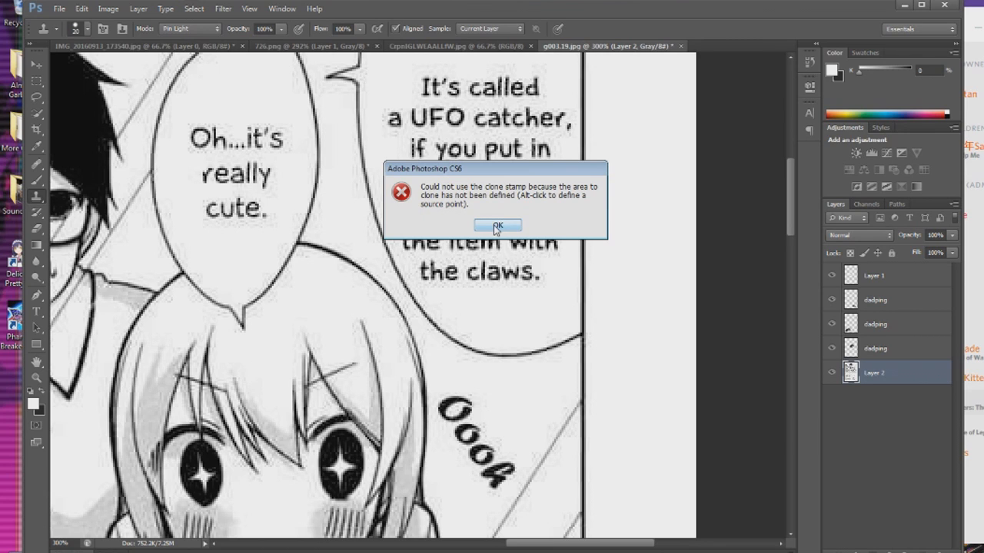
left_click(497, 226)
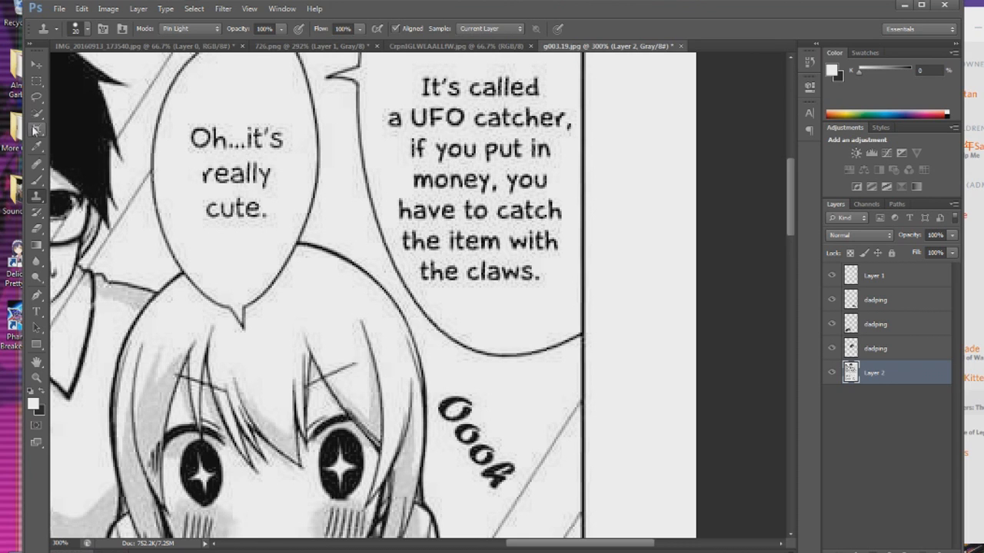
mouse_move(421, 150)
left_mouse_down()
mouse_move(398, 125)
mouse_move(396, 145)
mouse_move(389, 136)
left_mouse_up()
key("ctrl+z")
scroll(398, 138, "up", 3)
scroll(388, 134, "down", 7)
key("ctrl+z")
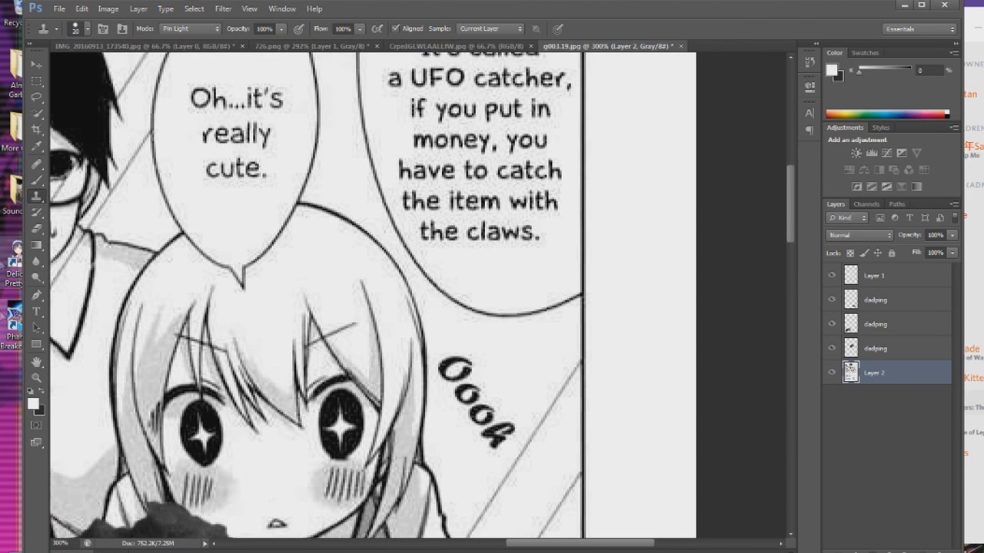
Look through the Sample Pictures folder for the 726 manga panel image and open it.
left_click(58, 9)
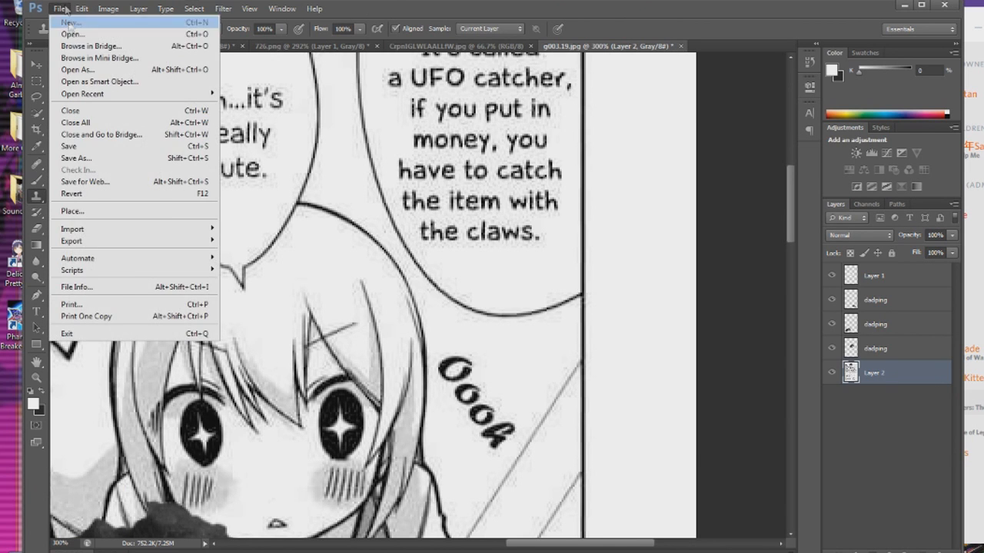
left_click(72, 34)
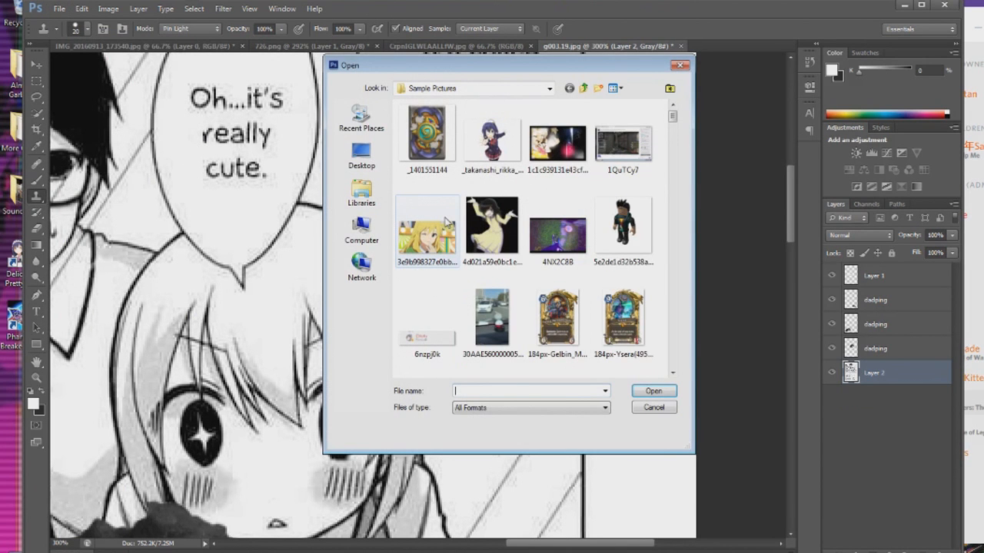
left_click_drag(672, 116, 683, 369)
scroll(628, 325, "up", 4)
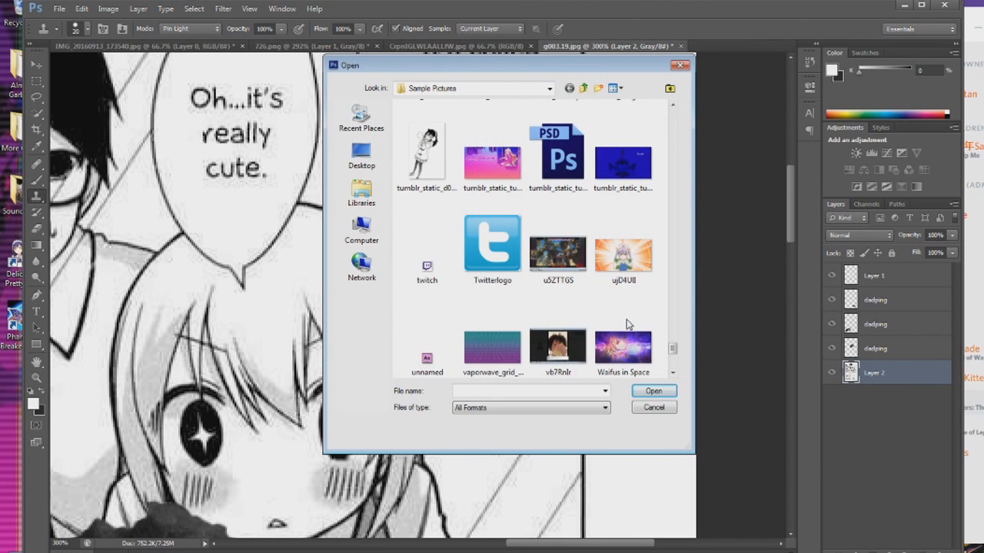
scroll(626, 325, "up", 5)
scroll(627, 323, "down", 1)
scroll(625, 317, "up", 3)
scroll(624, 313, "up", 5)
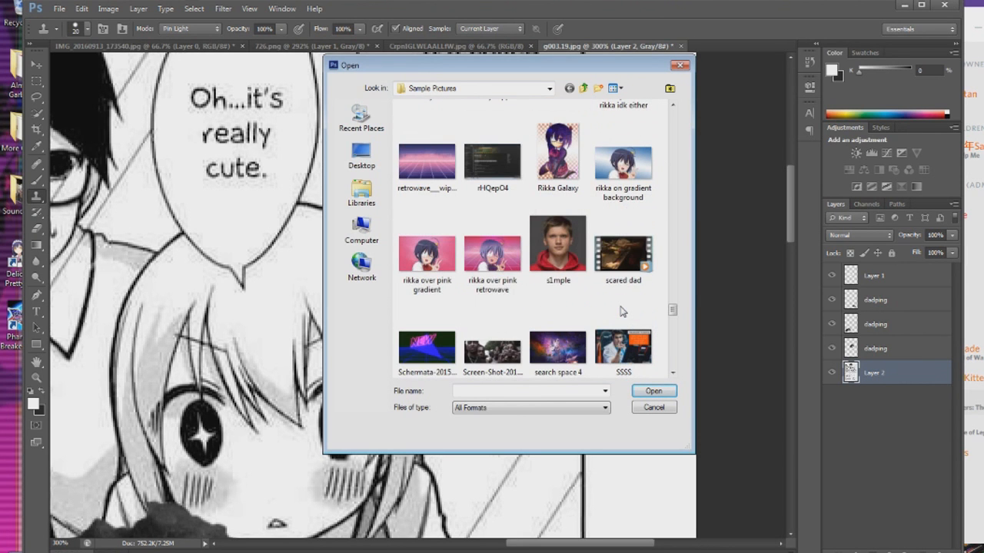
scroll(621, 305, "up", 10)
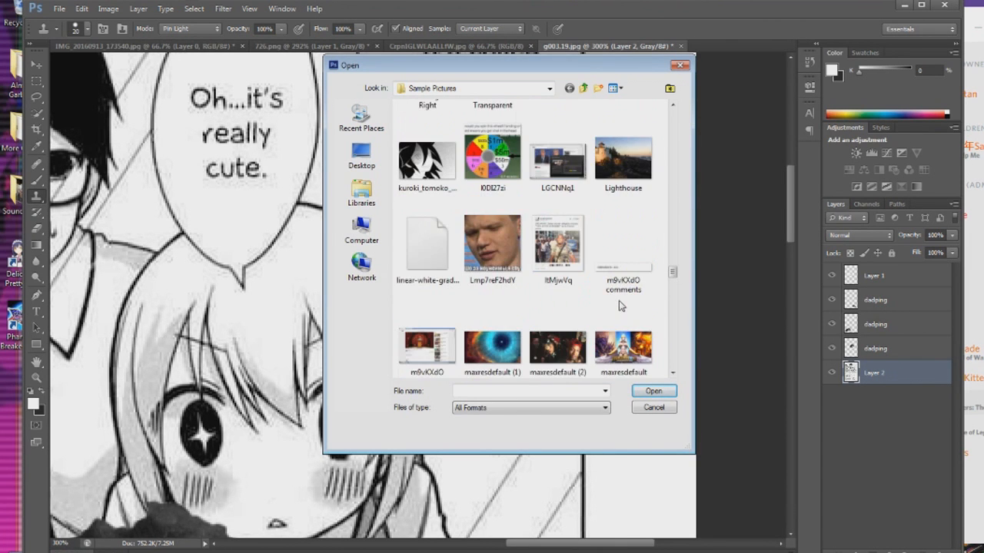
scroll(620, 304, "up", 3)
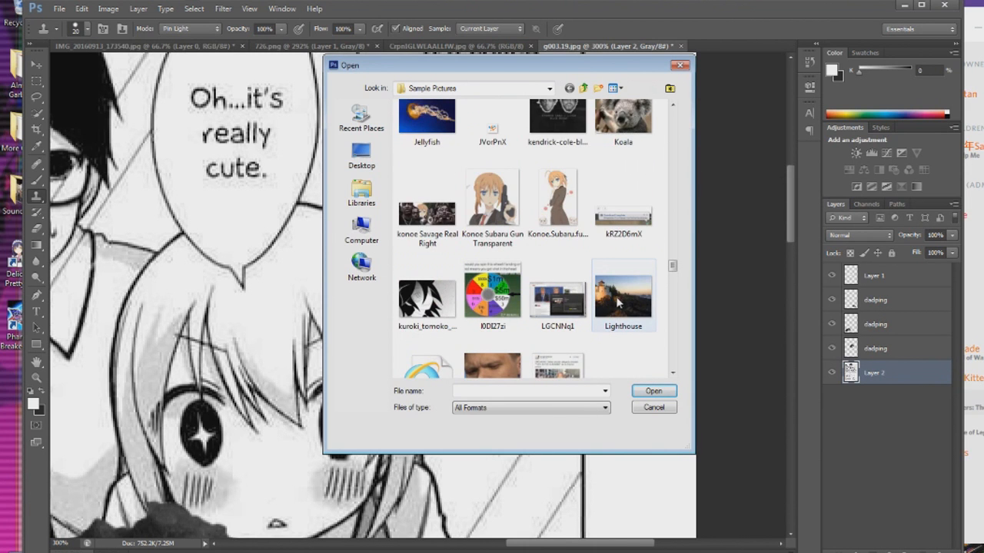
scroll(615, 296, "up", 5)
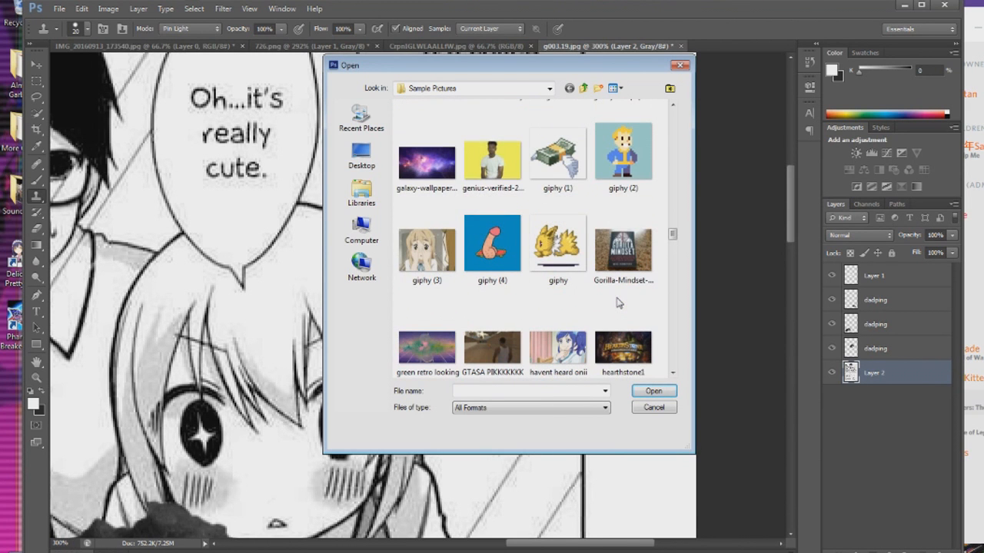
scroll(615, 302, "up", 10)
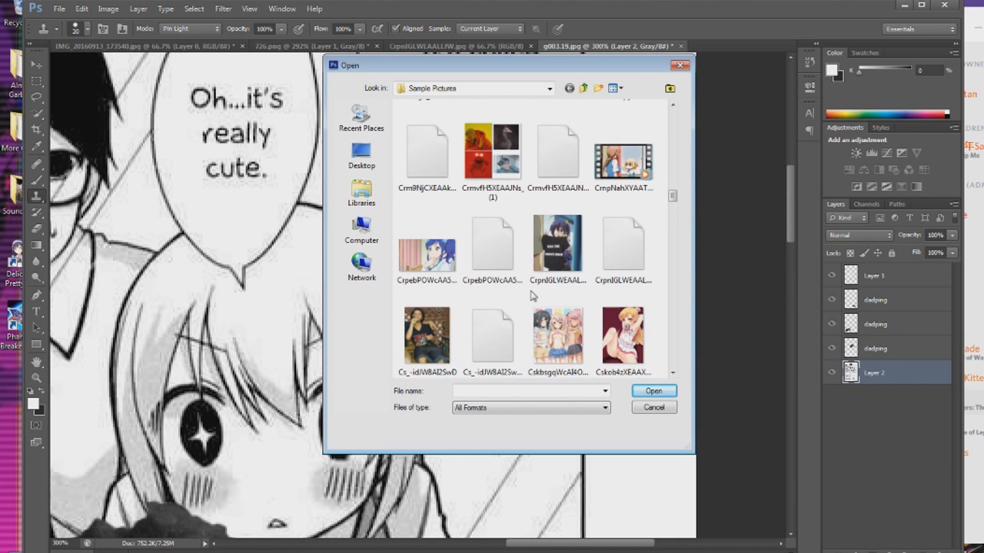
scroll(530, 296, "up", 5)
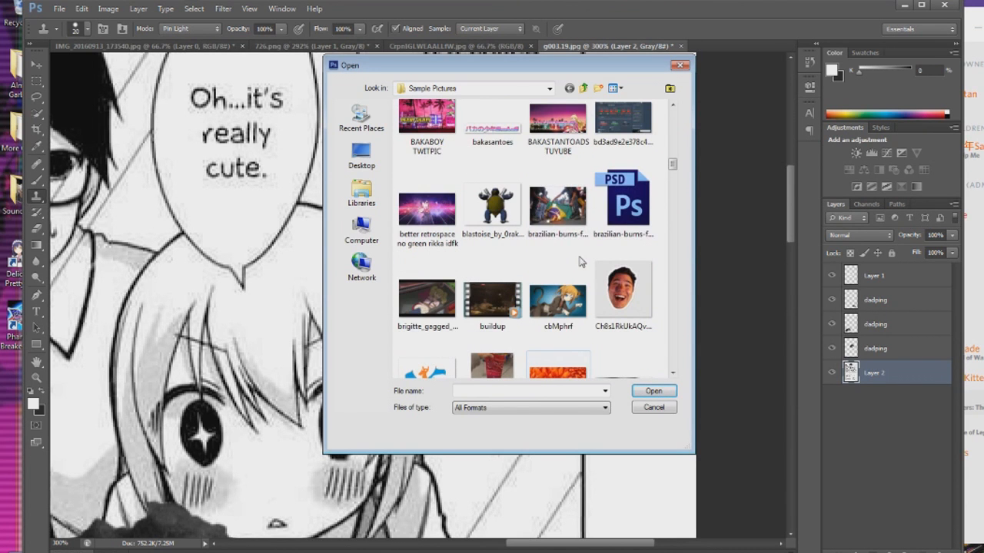
scroll(574, 261, "up", 2)
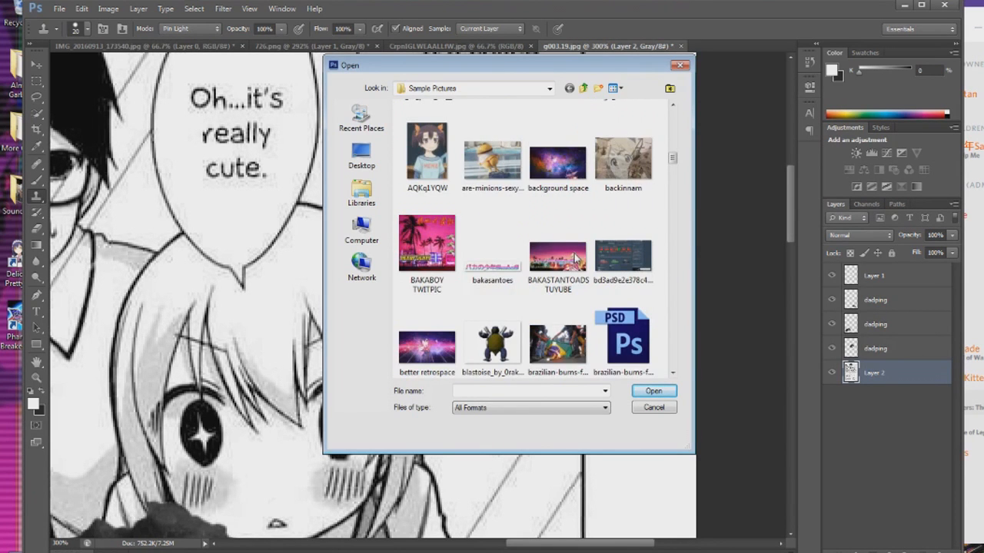
scroll(575, 260, "up", 5)
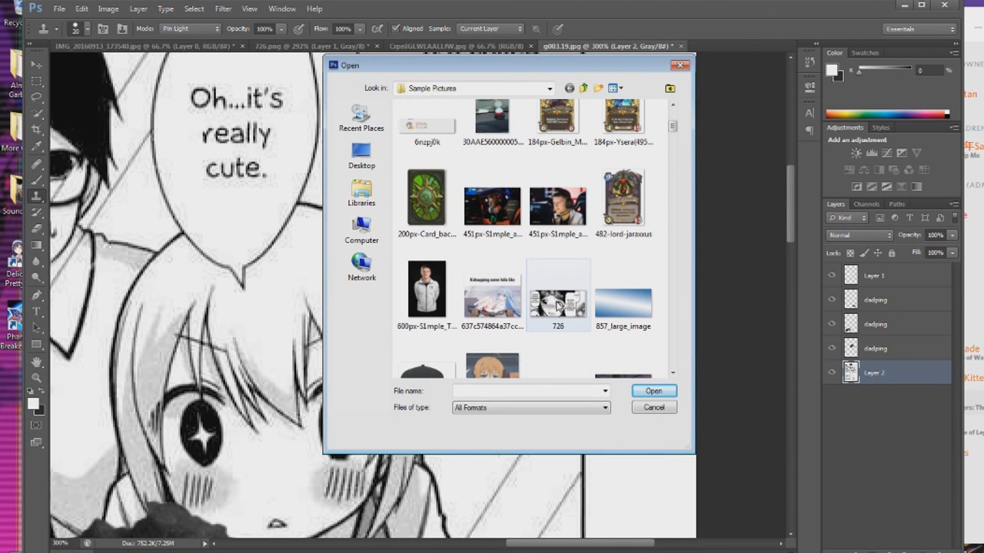
double_click(558, 306)
Close the edited 726.png without saving and reopen the 726 image from the Sample Pictures folder.
left_click(586, 46)
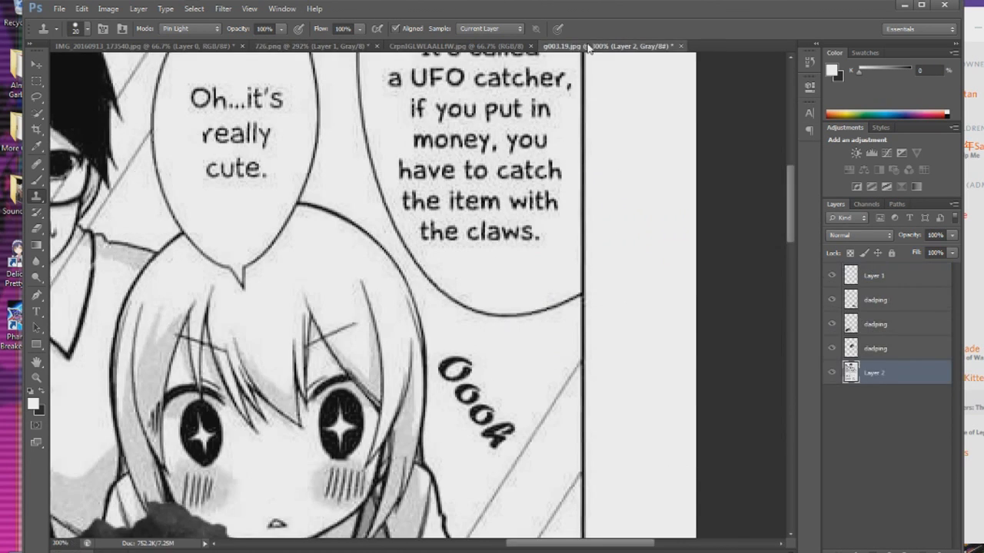
left_click(311, 46)
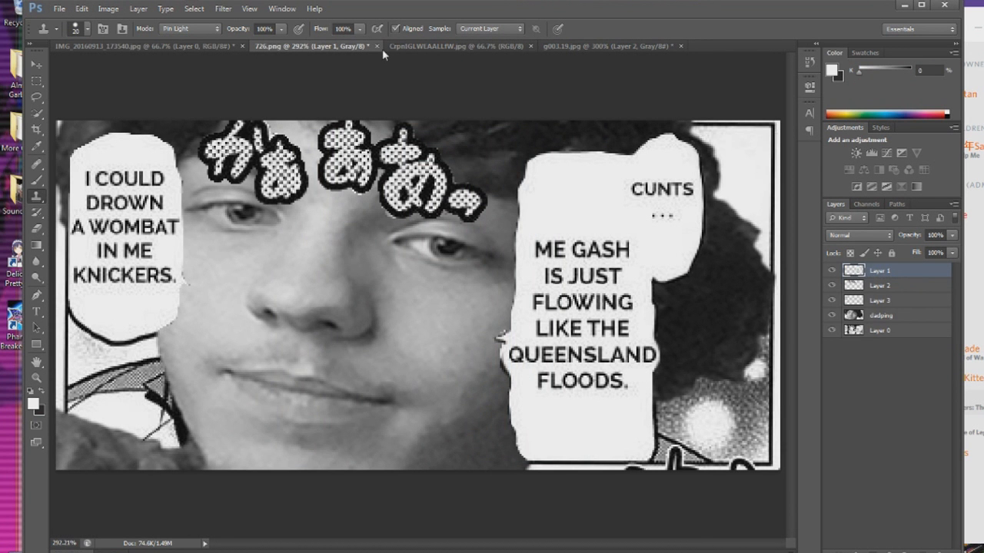
left_click(377, 46)
left_click(500, 220)
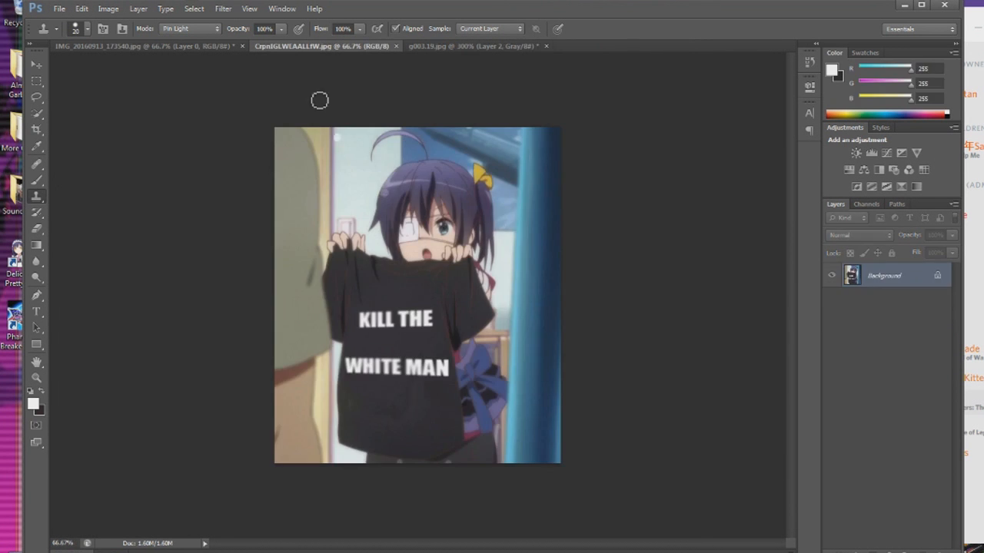
left_click(176, 46)
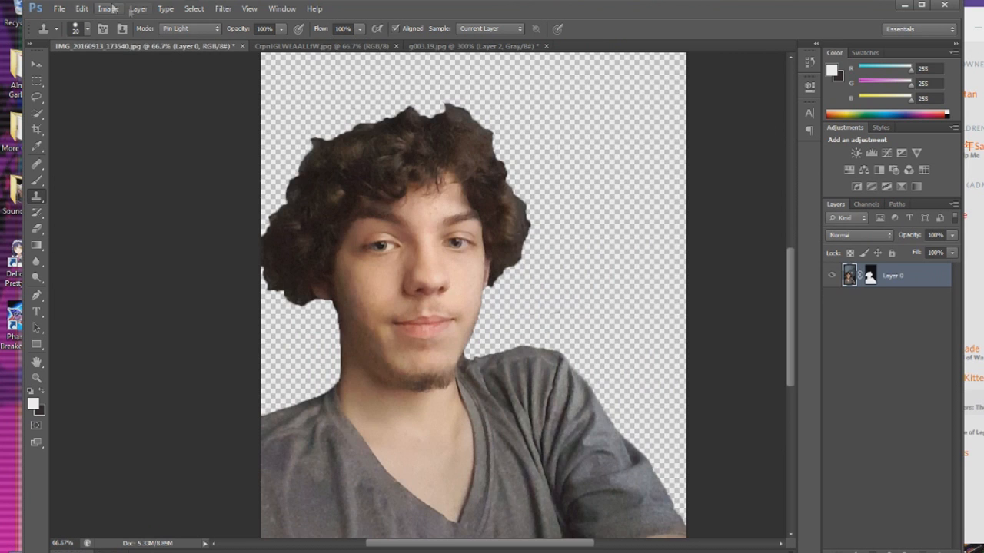
left_click(64, 9)
left_click(77, 35)
left_click(557, 177)
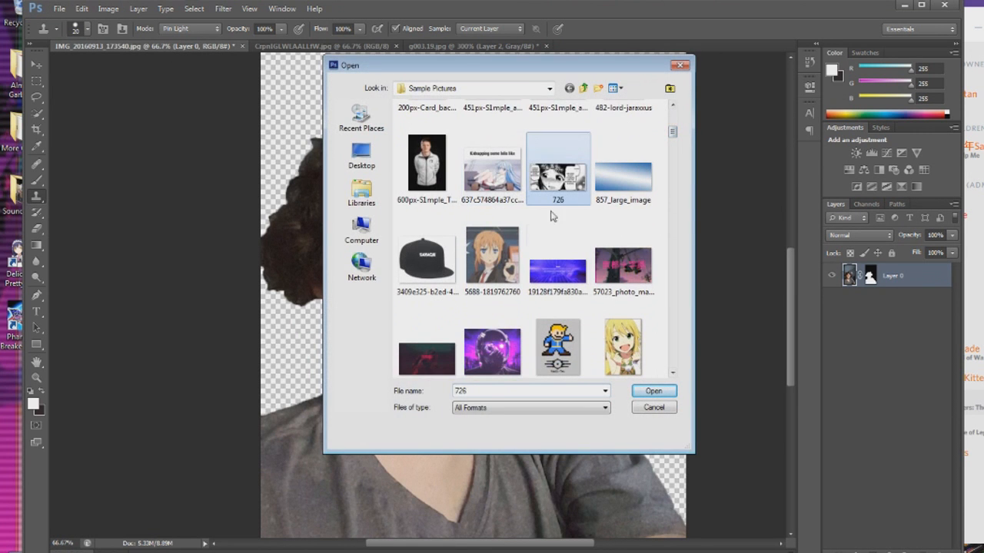
left_click(654, 390)
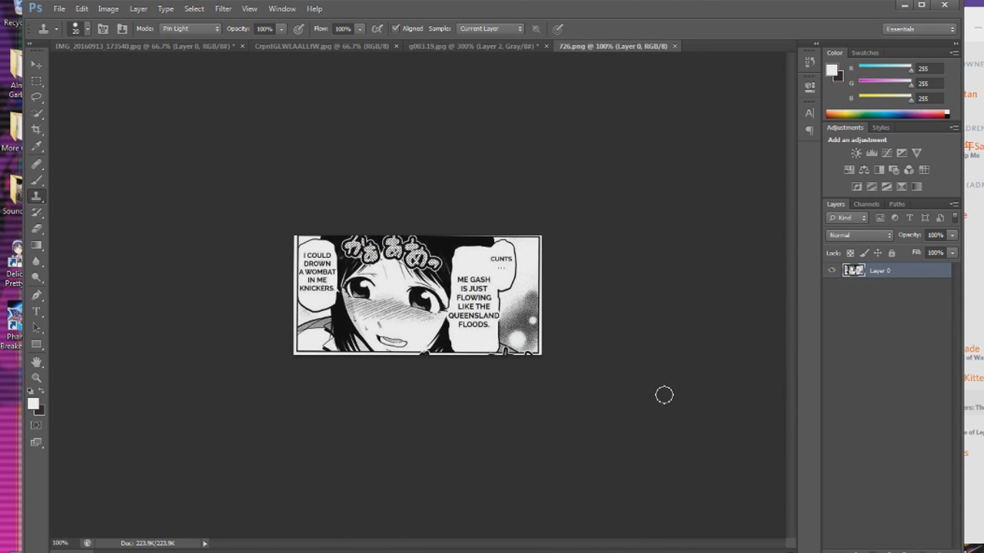
Select the large speech bubble containing the "Queensland floods" text with the Quick Selection tool at brush size 3.
right_click(358, 284)
left_click(228, 199)
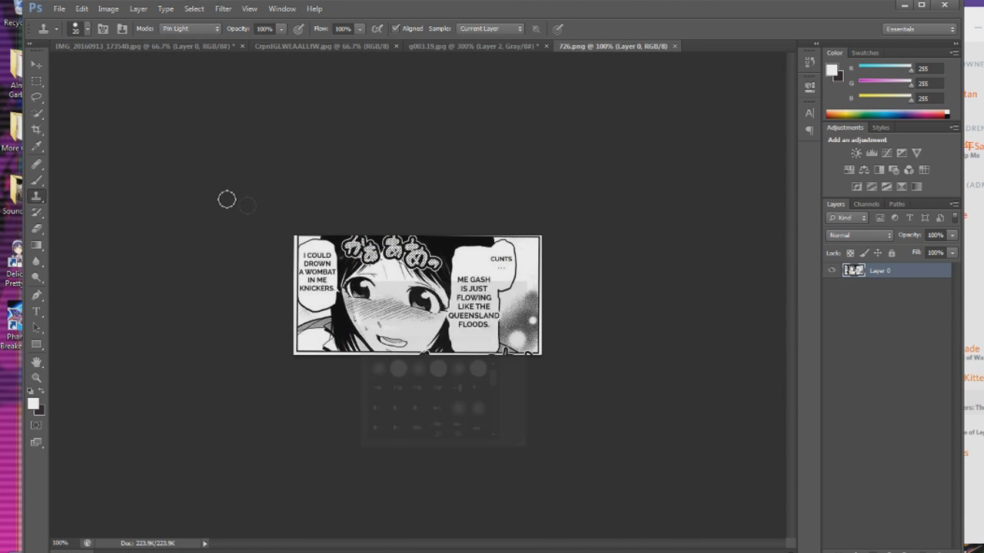
left_click(36, 378)
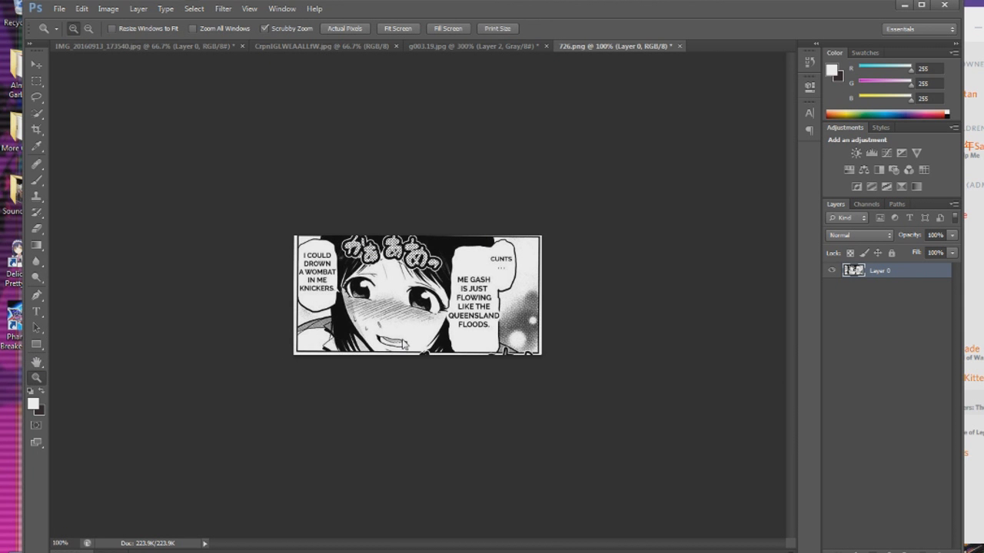
right_click(402, 343)
left_click(421, 347)
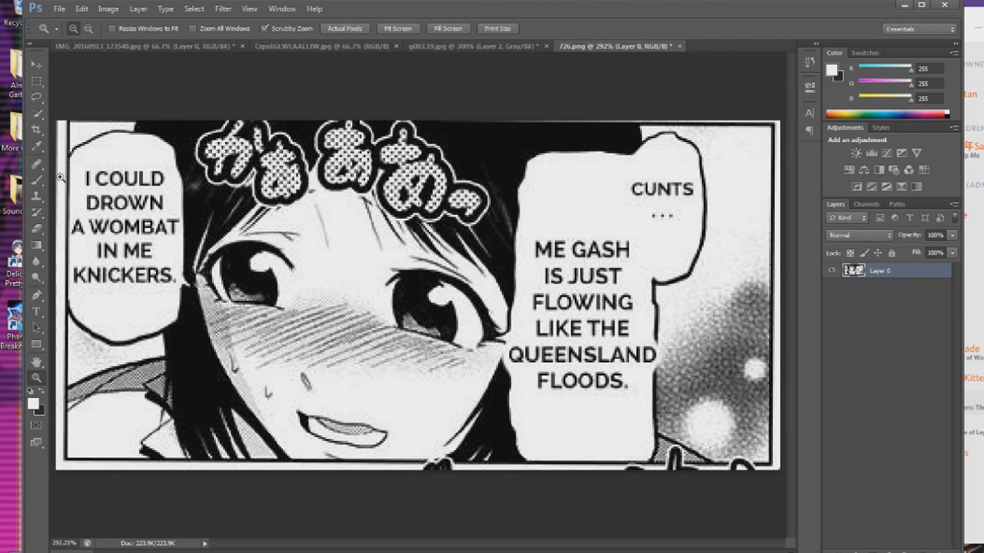
key("w")
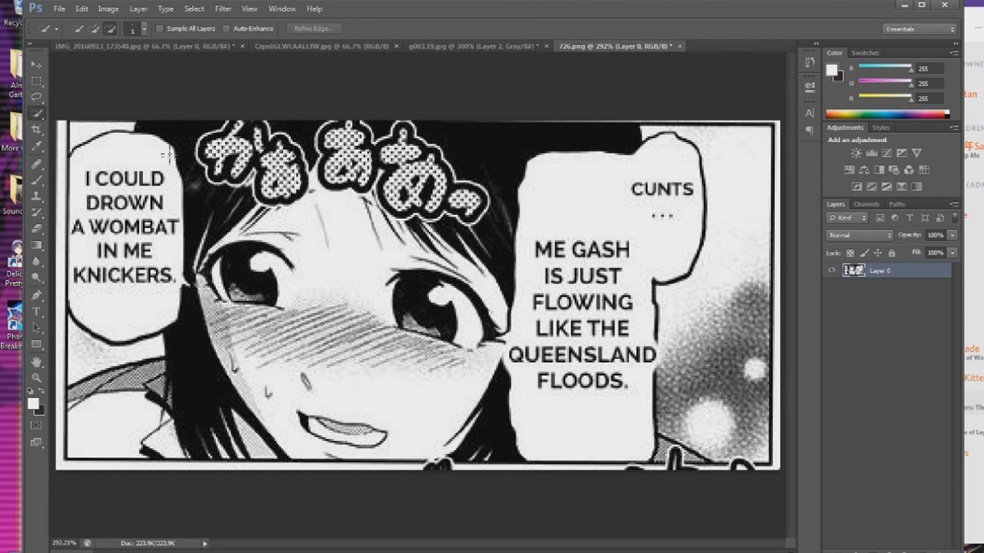
key("bracketright")
key("bracketright")
mouse_move(681, 167)
left_mouse_down()
mouse_move(558, 360)
mouse_move(568, 396)
mouse_move(582, 312)
mouse_move(566, 438)
mouse_move(621, 437)
mouse_move(644, 355)
left_mouse_up()
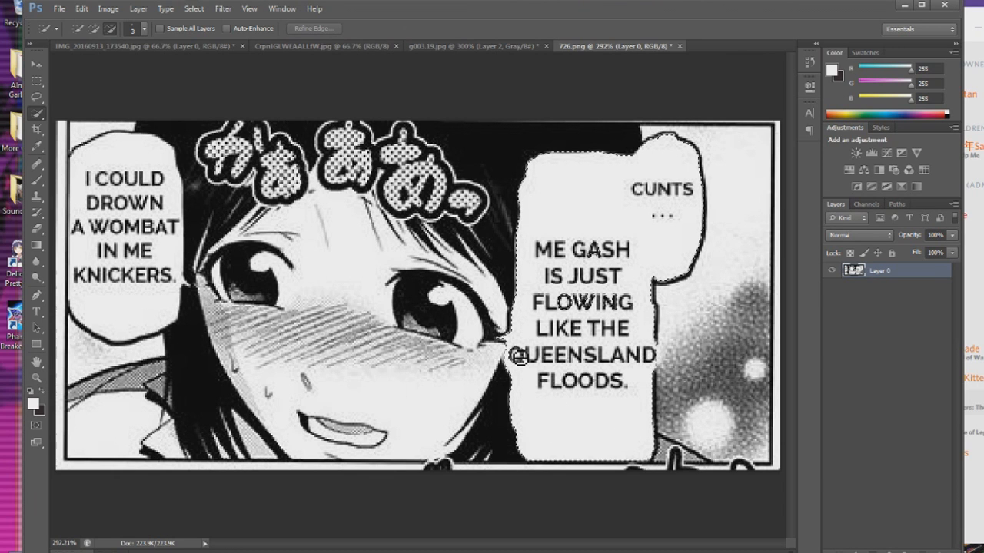
mouse_move(521, 356)
left_mouse_down()
mouse_move(682, 183)
mouse_move(683, 219)
left_mouse_up()
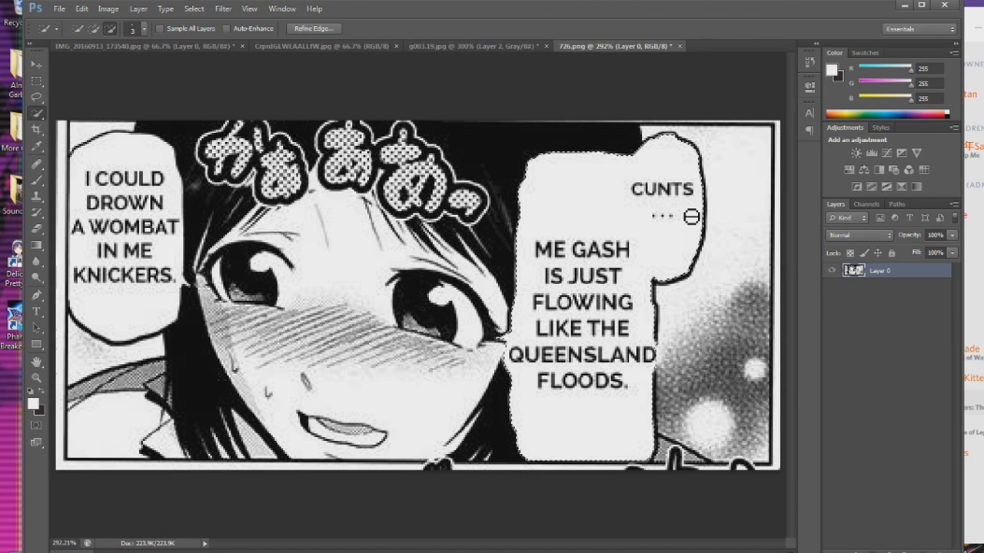
Refine the bubble selection's edge with radius 2.1 px, smooth 75, feather 3.3 px, contrast about 20% and shift edge -1%.
right_click(578, 187)
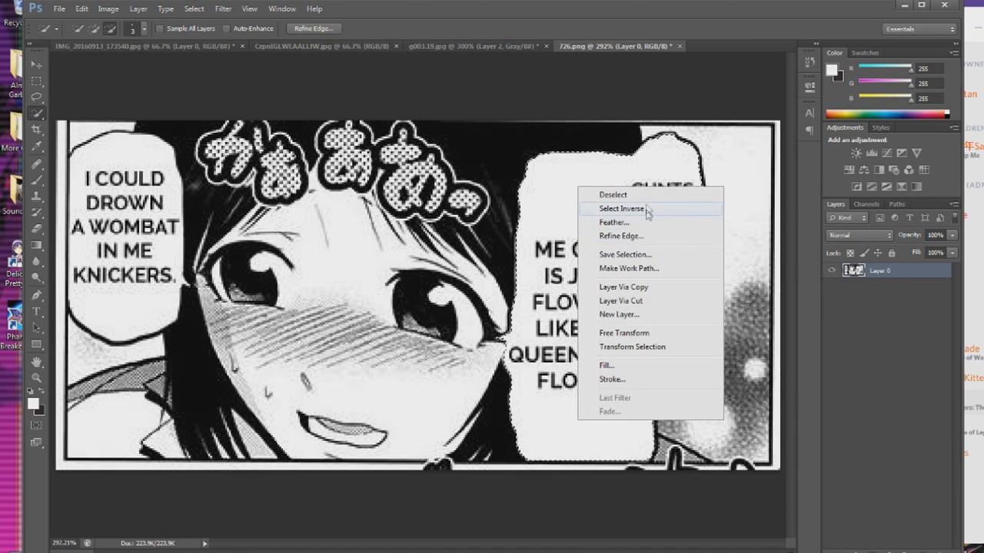
left_click(637, 237)
left_click_drag(676, 140, 865, 223)
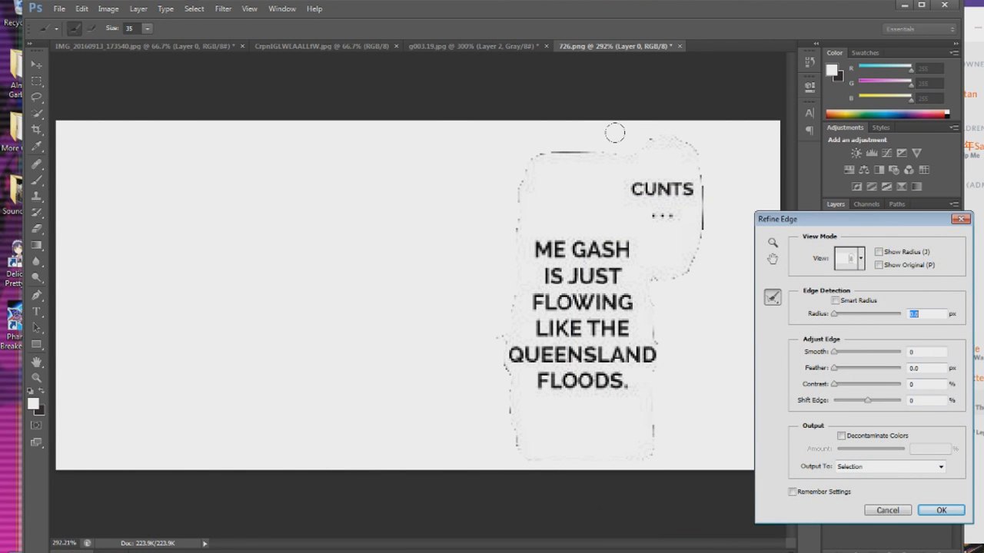
left_click_drag(799, 219, 784, 193)
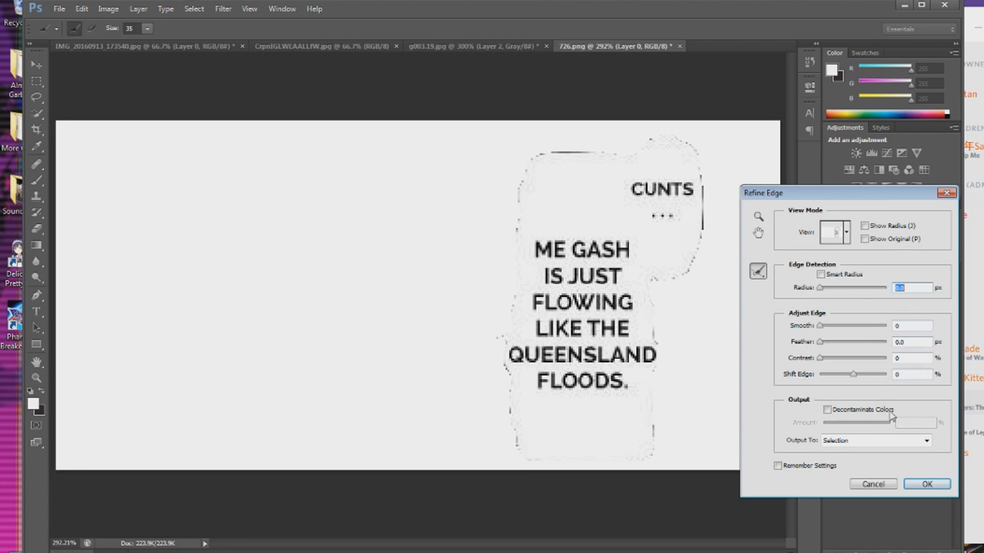
mouse_move(854, 375)
left_mouse_down()
mouse_move(867, 377)
mouse_move(853, 378)
left_mouse_up()
left_click_drag(820, 329, 870, 328)
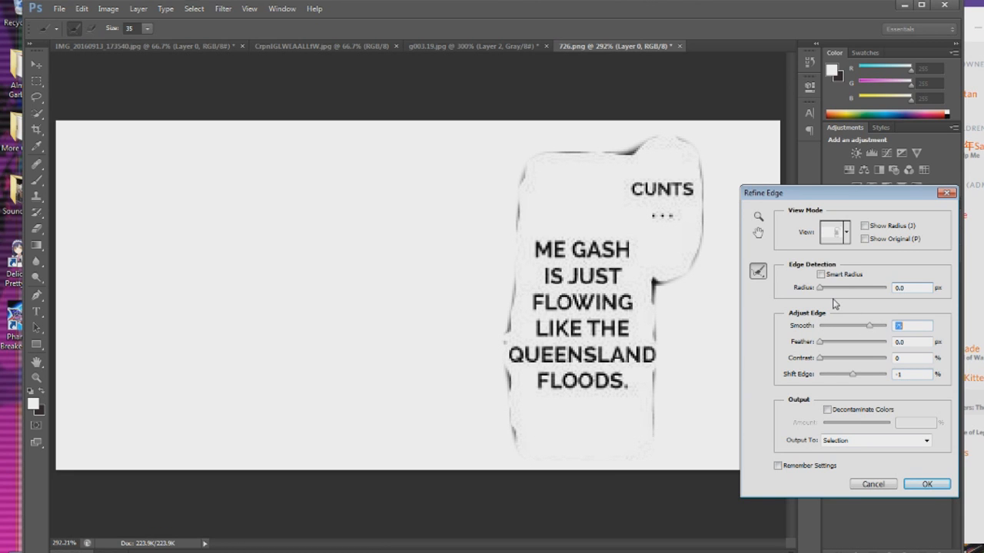
left_click_drag(820, 287, 825, 288)
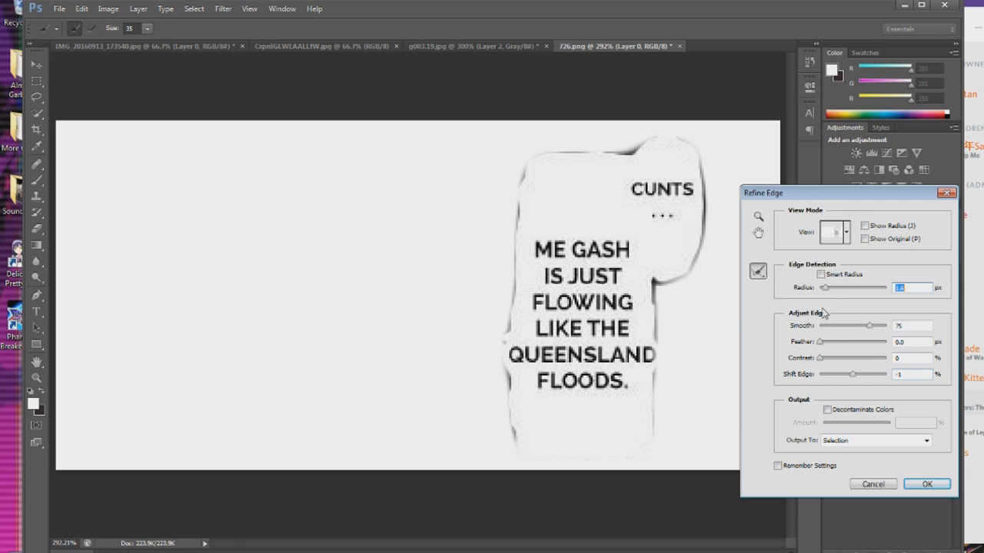
mouse_move(820, 342)
left_mouse_down()
mouse_move(832, 364)
mouse_move(833, 347)
left_mouse_up()
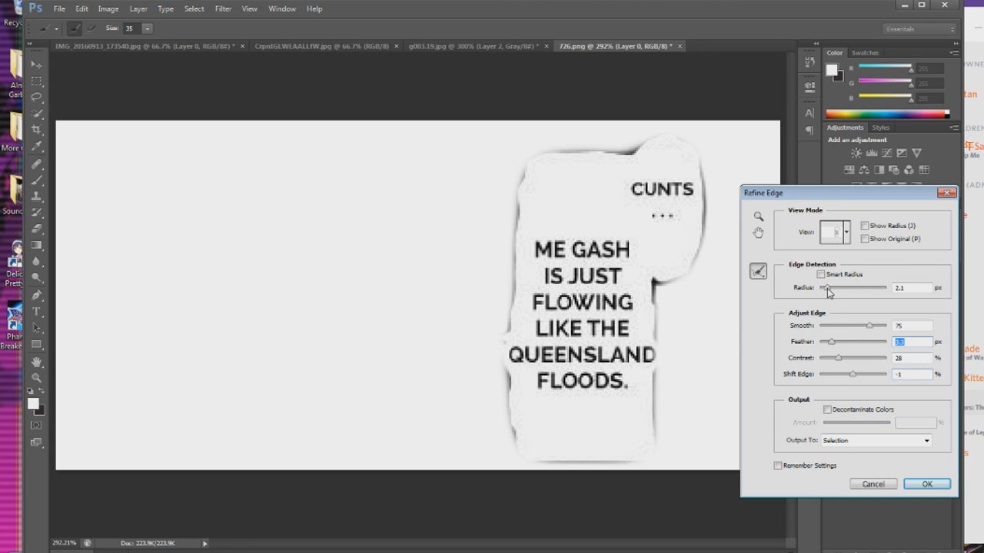
left_click_drag(838, 358, 834, 363)
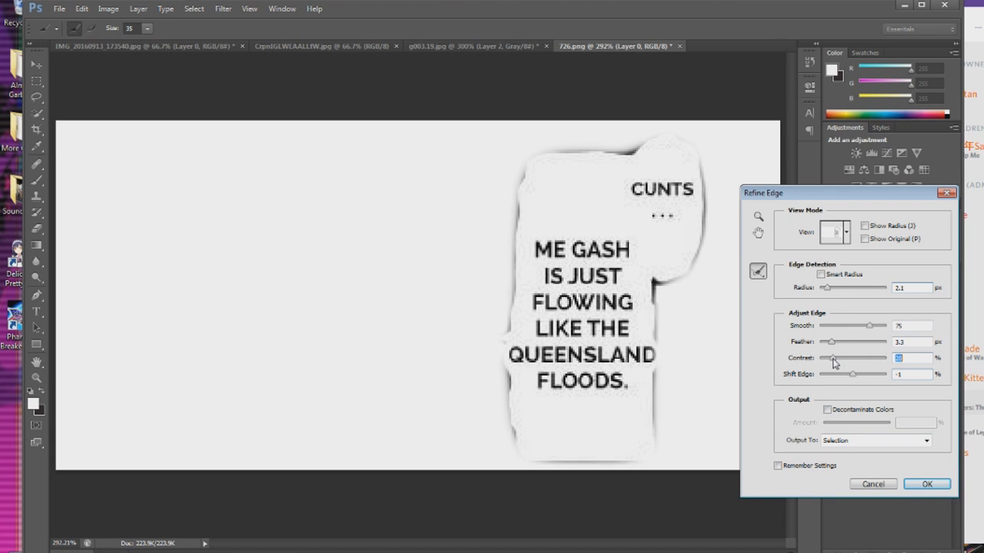
left_click(926, 484)
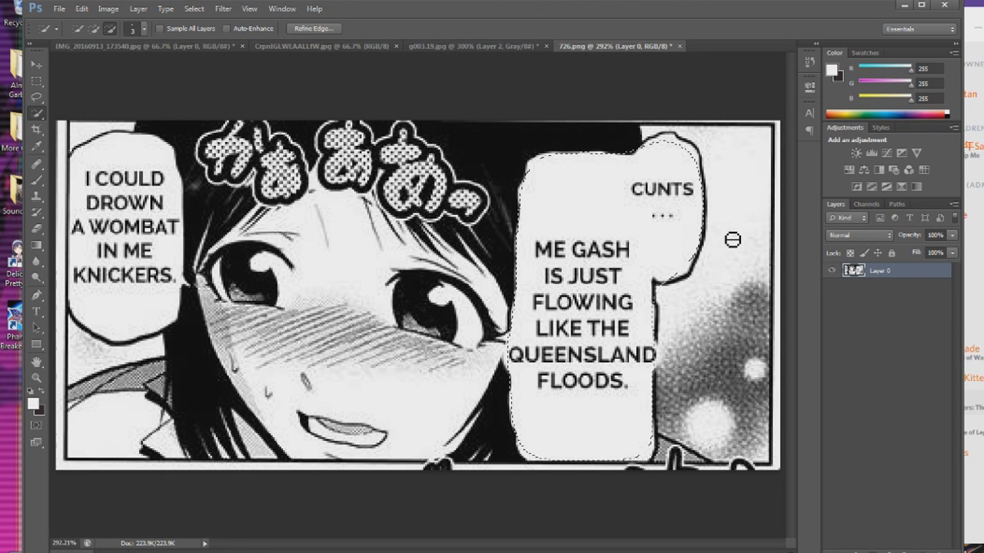
Put the refined large speech bubble selection on a new layer with normal mode and 100% opacity, ready to move.
left_click(139, 10)
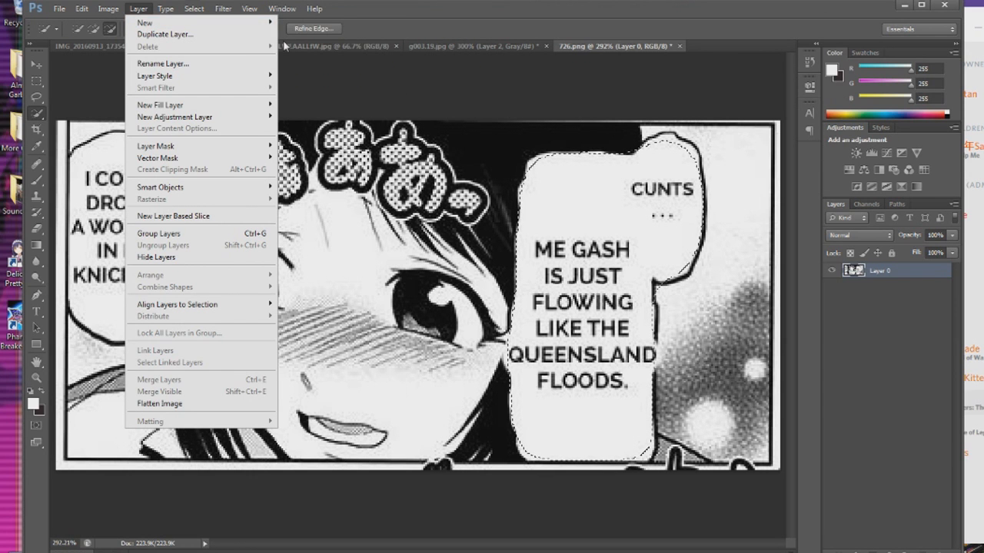
mouse_move(154, 23)
left_click(327, 23)
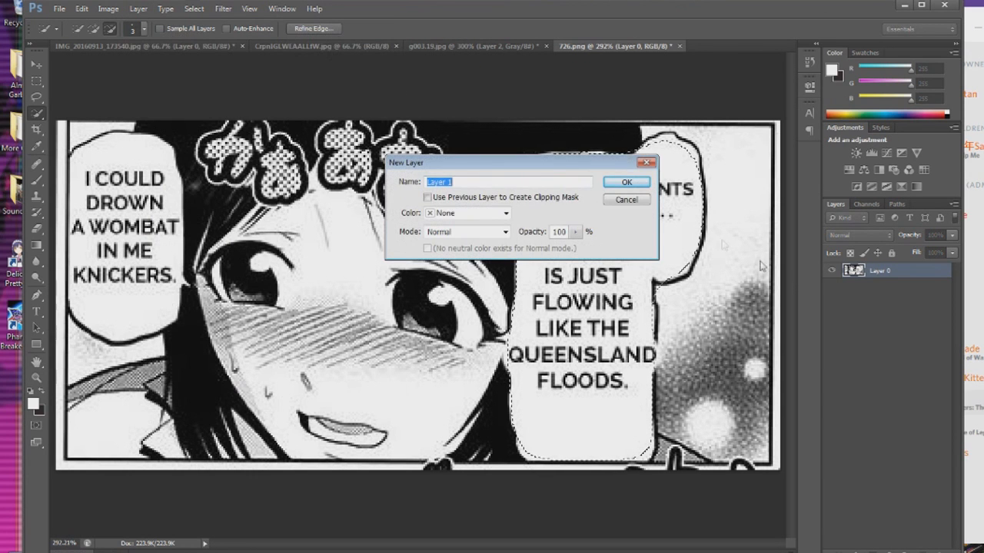
left_click(624, 183)
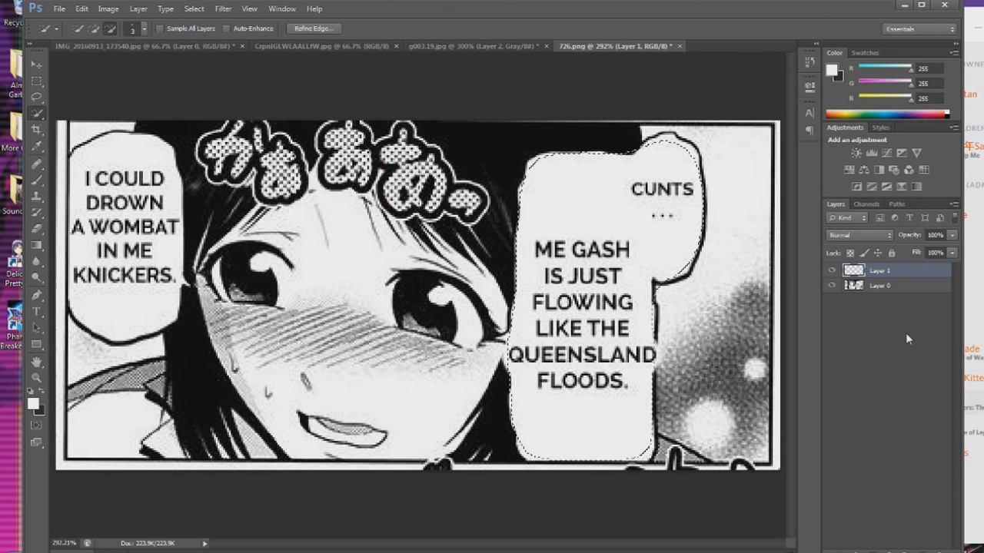
key("v")
mouse_move(621, 210)
left_mouse_down()
mouse_move(693, 229)
mouse_move(531, 213)
mouse_move(628, 209)
mouse_move(617, 205)
left_mouse_up()
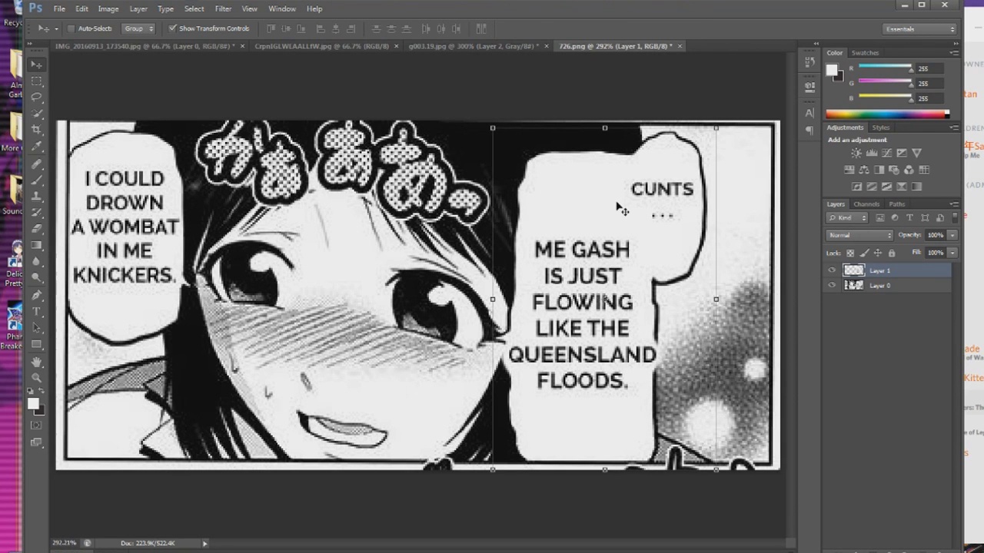
Merge the separated bubble layer back down into the base panel layer.
left_click(36, 114)
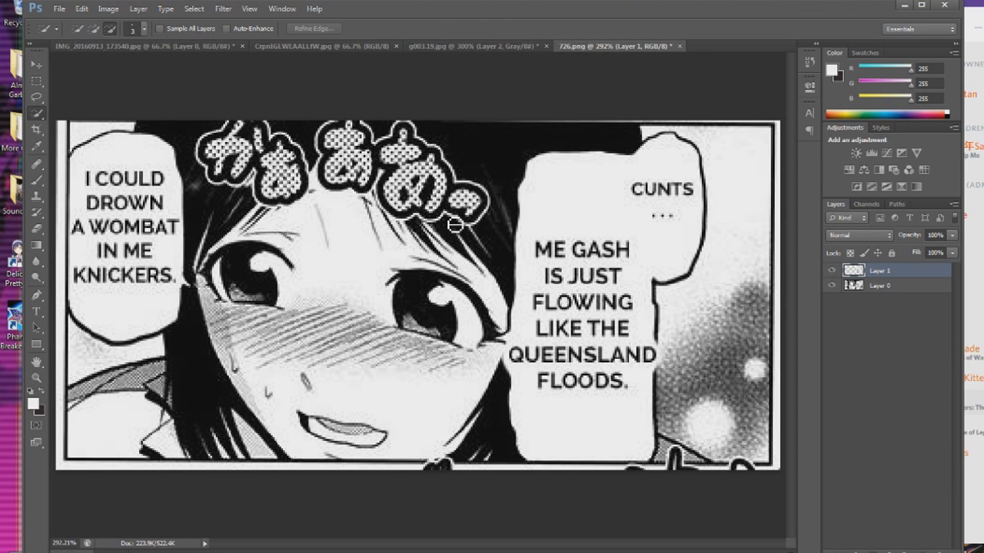
left_click_drag(491, 207, 450, 203)
key("ctrl+e")
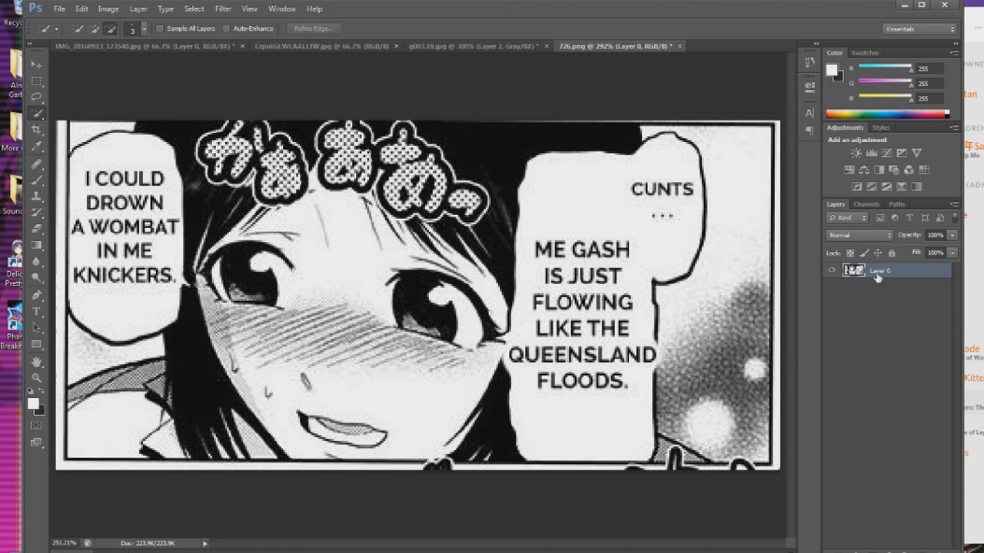
Convert the panel layer to a smart object and rasterize it again.
right_click(878, 278)
left_click(935, 254)
right_click(875, 273)
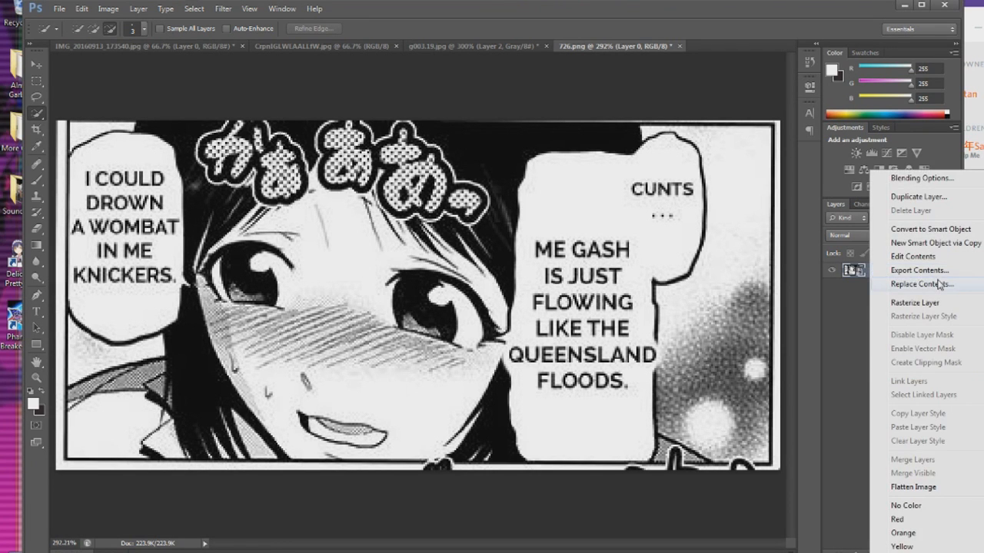
left_click(922, 303)
left_click(902, 328)
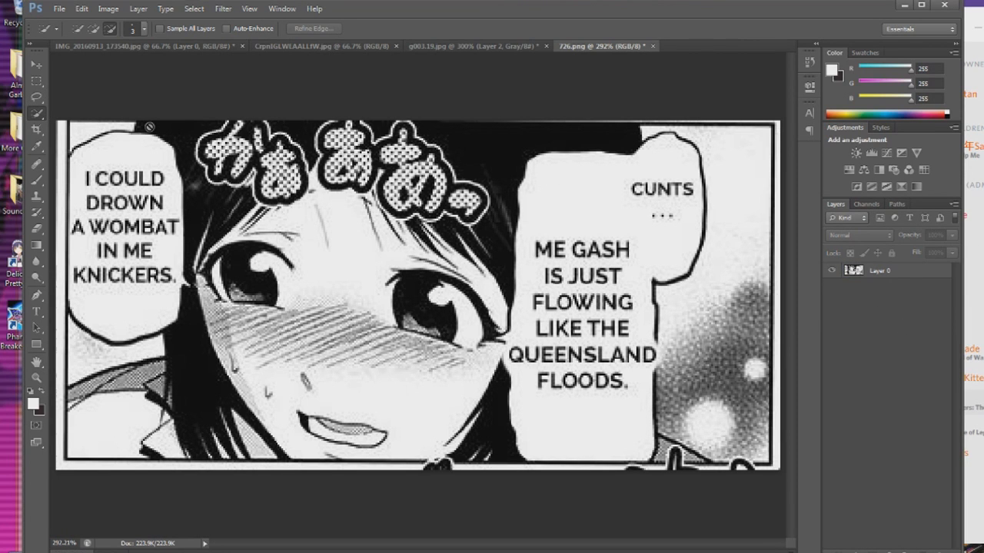
Reselect the entire large speech bubble on the panel layer with the Quick Selection tool, including its upper lobe.
left_click(884, 270)
mouse_move(555, 185)
left_mouse_down()
mouse_move(546, 263)
mouse_move(557, 315)
left_mouse_up()
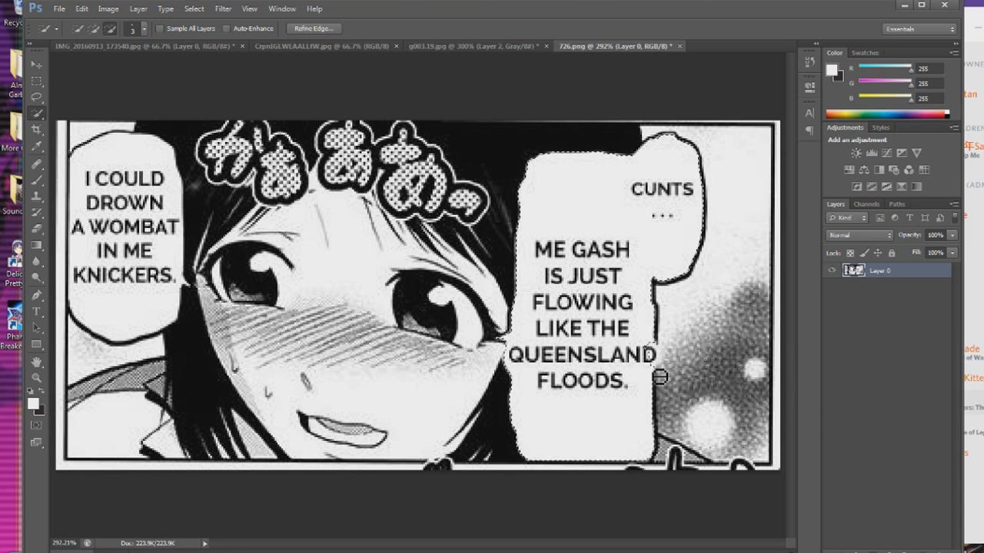
left_click(94, 28)
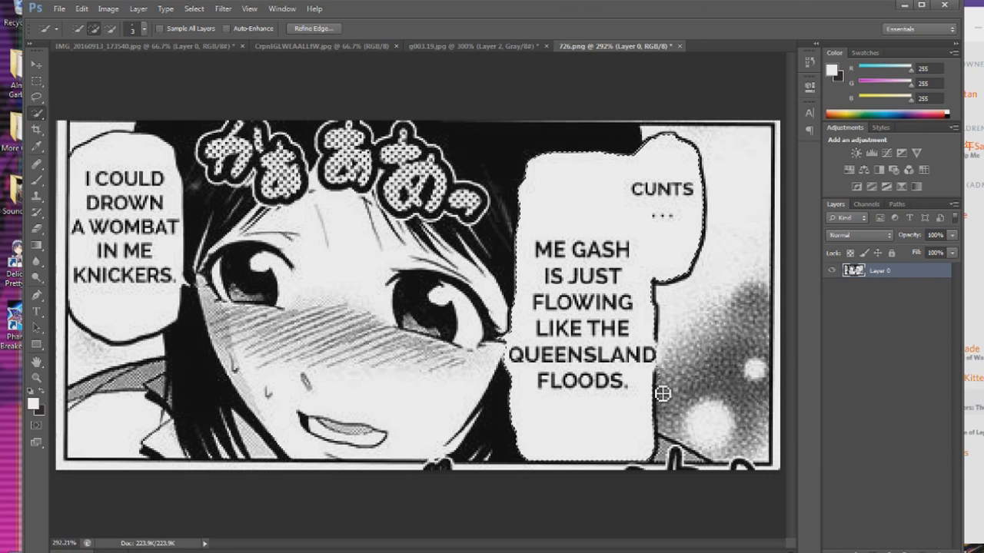
left_click(110, 28)
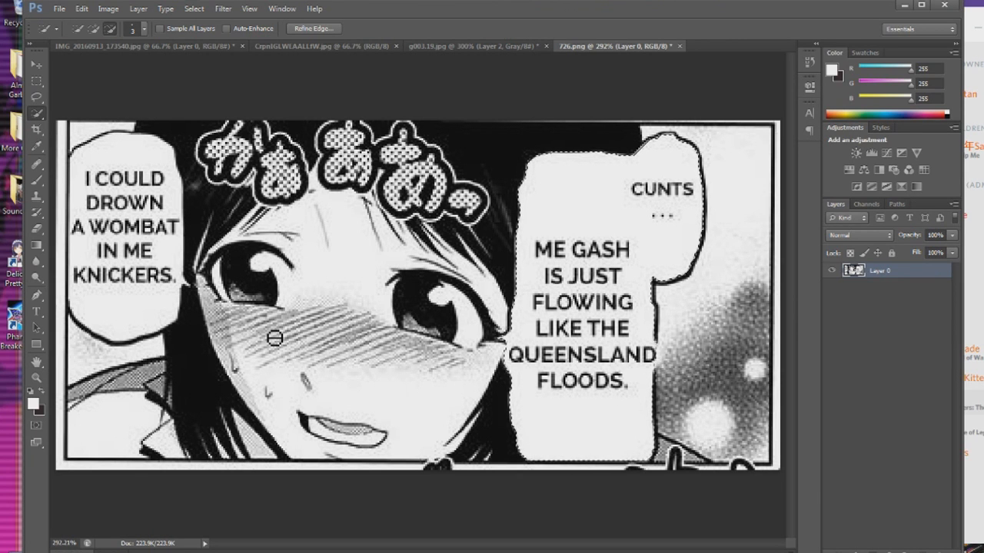
Try to invert the large speech bubble selection.
left_click(58, 8)
right_click(658, 251)
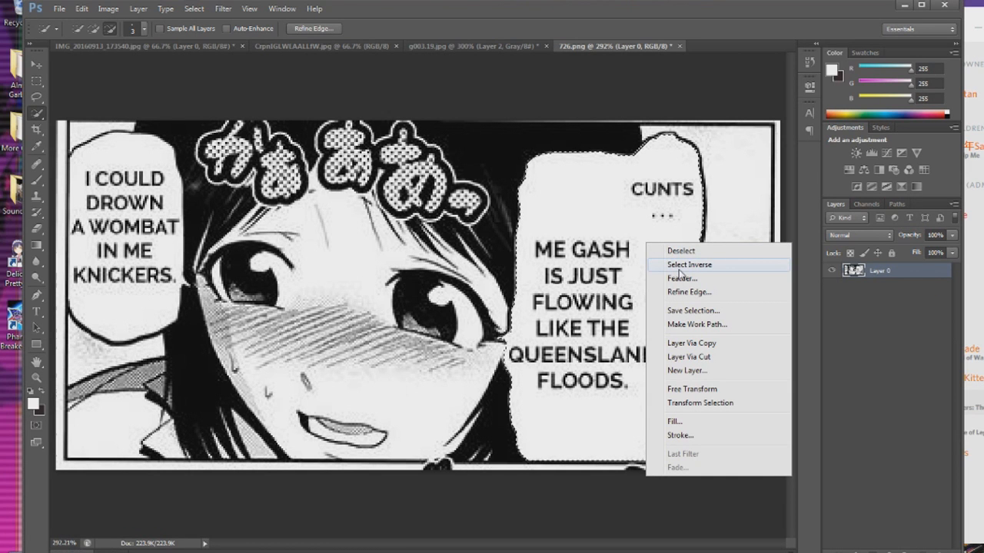
left_click(679, 266)
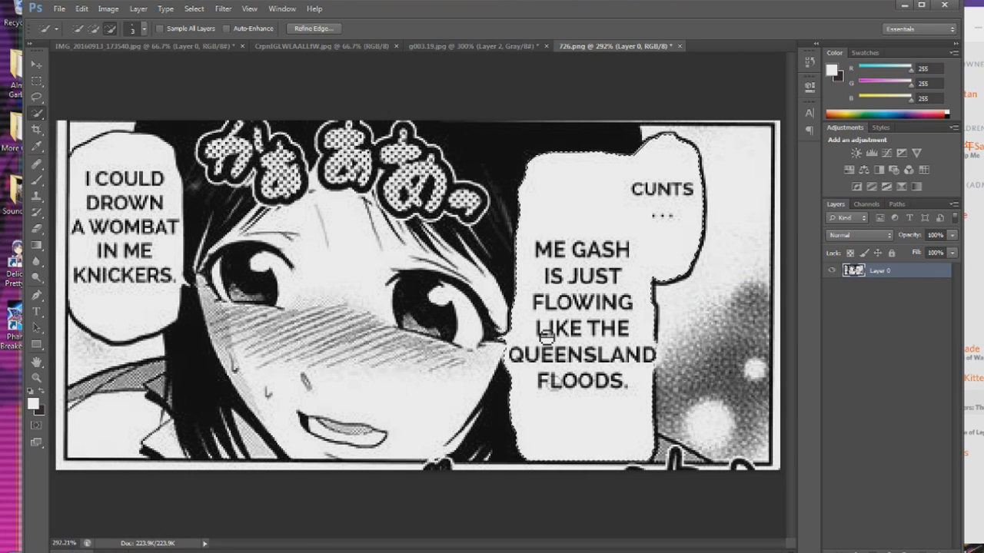
Add the sound-effect characters and the "I could drown a wombat" speech bubble to the selection.
left_click(100, 29)
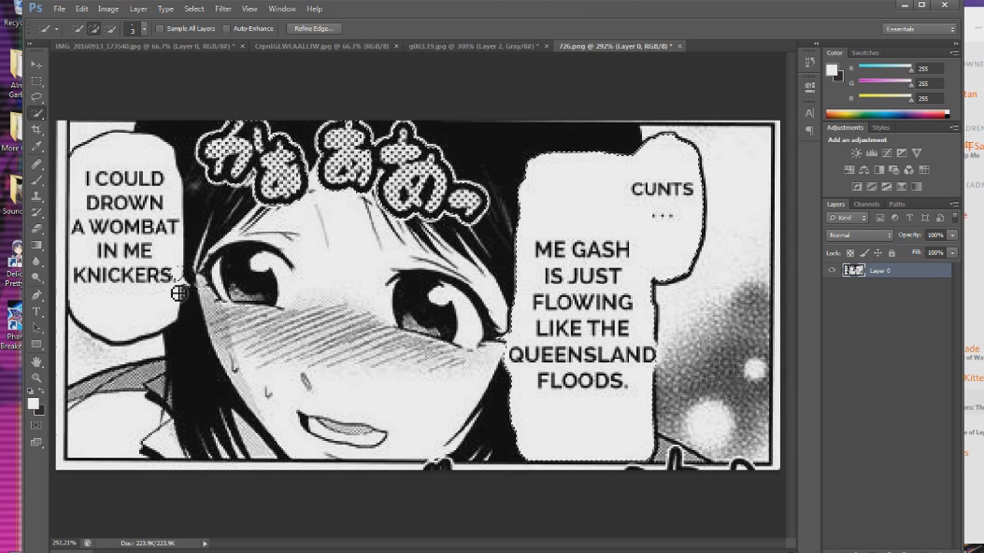
mouse_move(179, 293)
left_mouse_down()
mouse_move(146, 230)
mouse_move(83, 229)
mouse_move(159, 238)
mouse_move(173, 222)
mouse_move(130, 215)
mouse_move(166, 177)
mouse_move(123, 186)
mouse_move(162, 198)
left_mouse_up()
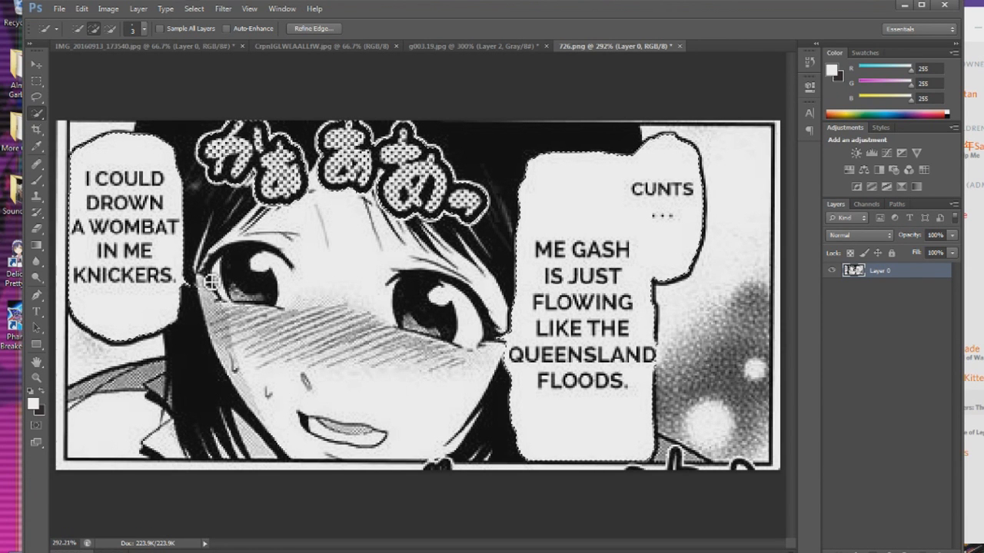
Try refining the combined selection's edge with a radius of 1.4 px.
right_click(289, 165)
left_click(352, 211)
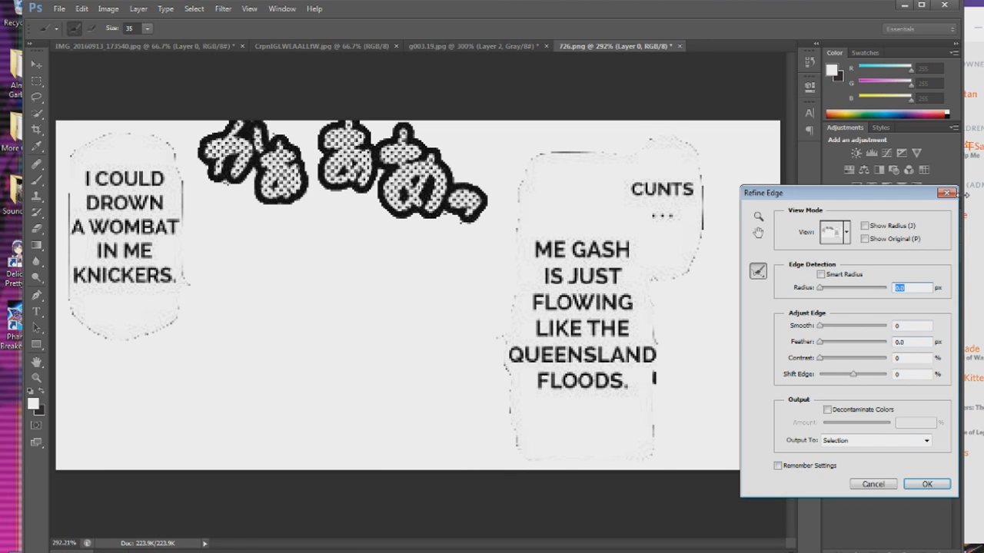
key("Escape")
right_click(582, 198)
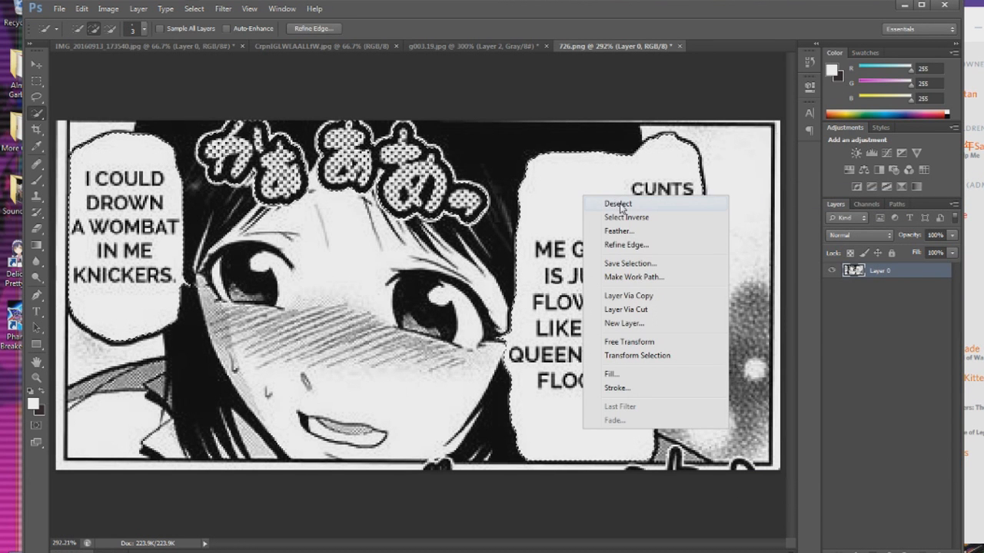
left_click(634, 246)
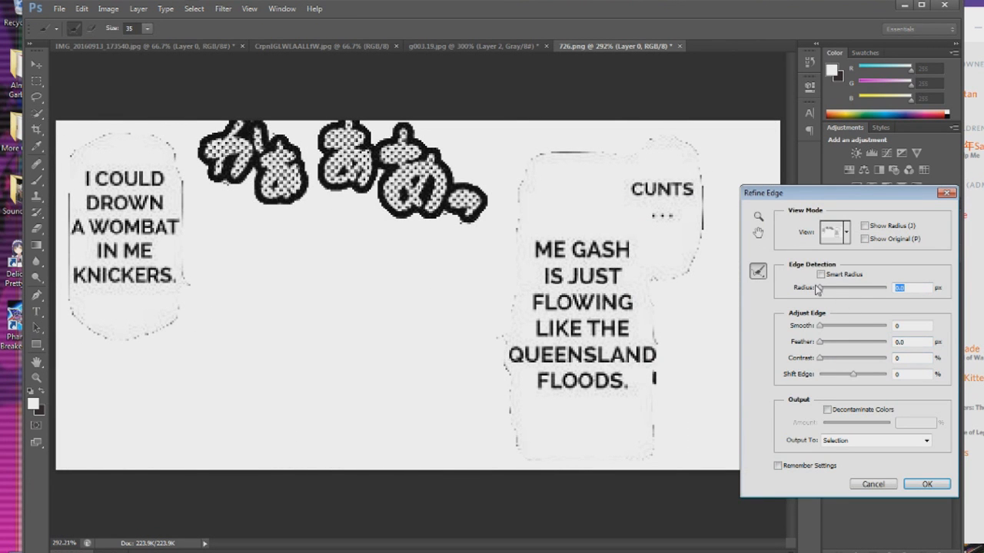
left_click_drag(817, 287, 821, 290)
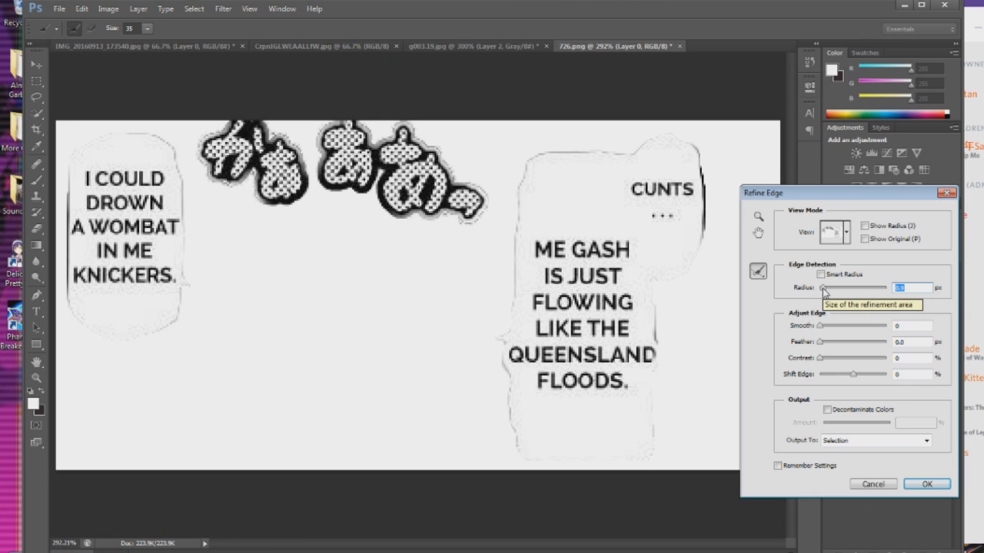
left_click_drag(823, 290, 827, 293)
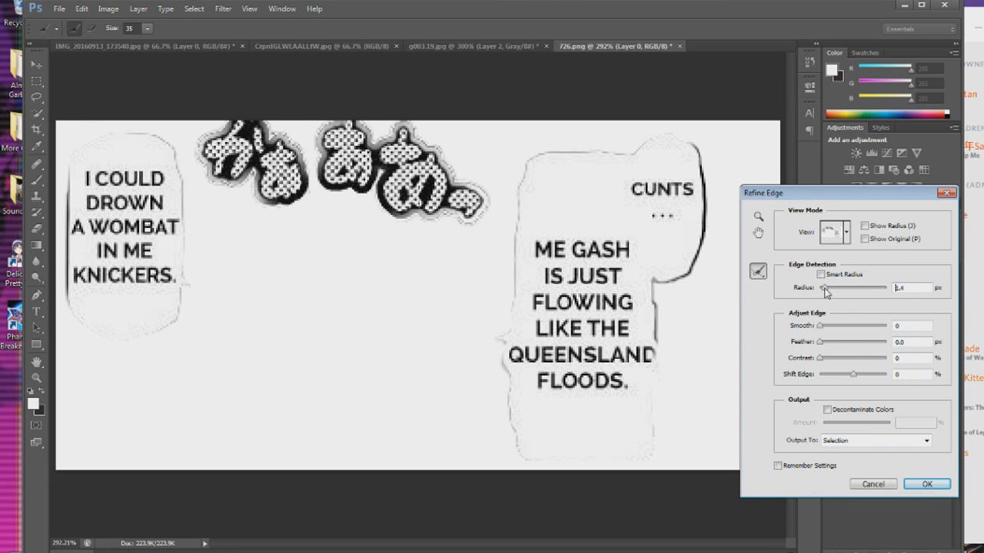
left_click(939, 192)
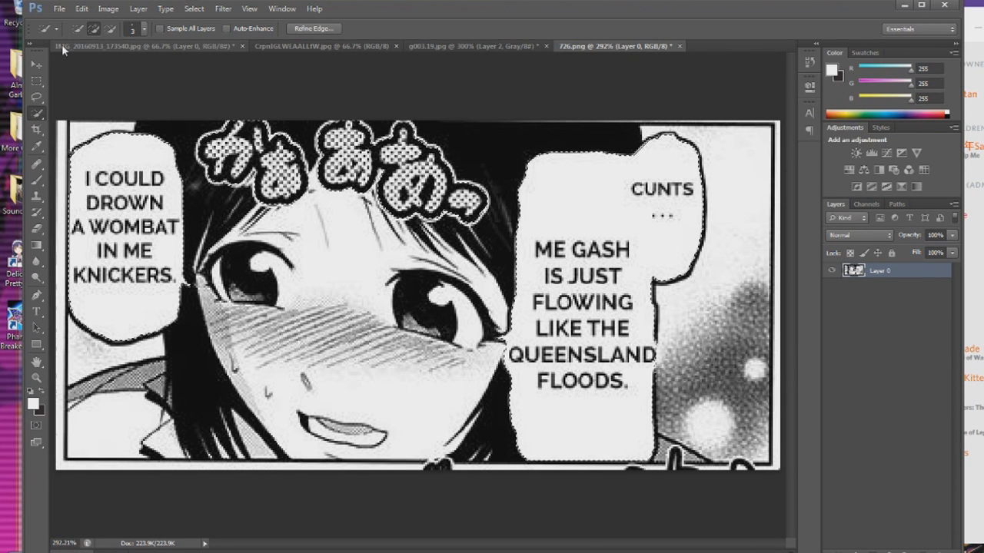
Put the selected speech bubbles and sound-effect characters on a new layer above the panel artwork.
right_click(166, 179)
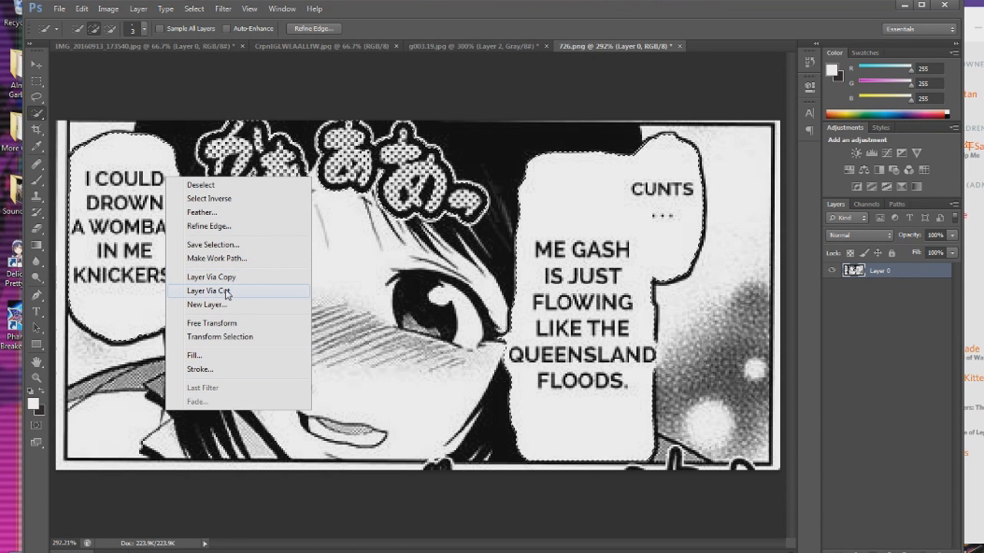
left_click(187, 95)
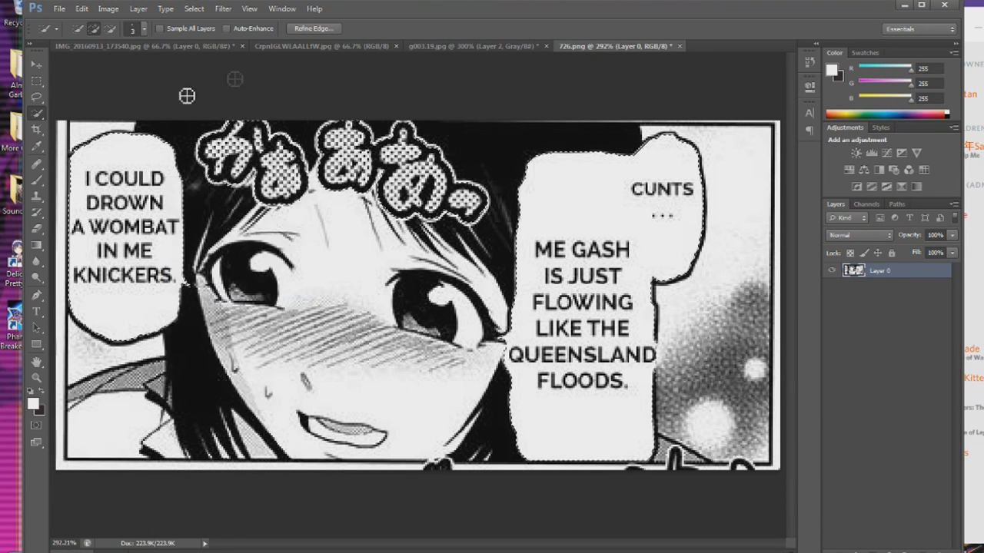
left_click(138, 9)
mouse_move(147, 23)
left_click(295, 26)
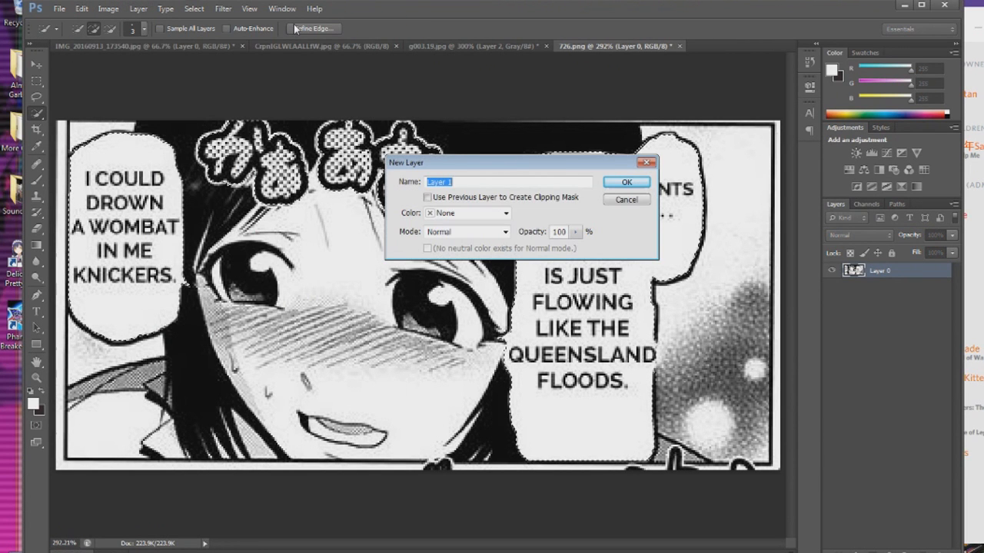
key("Return")
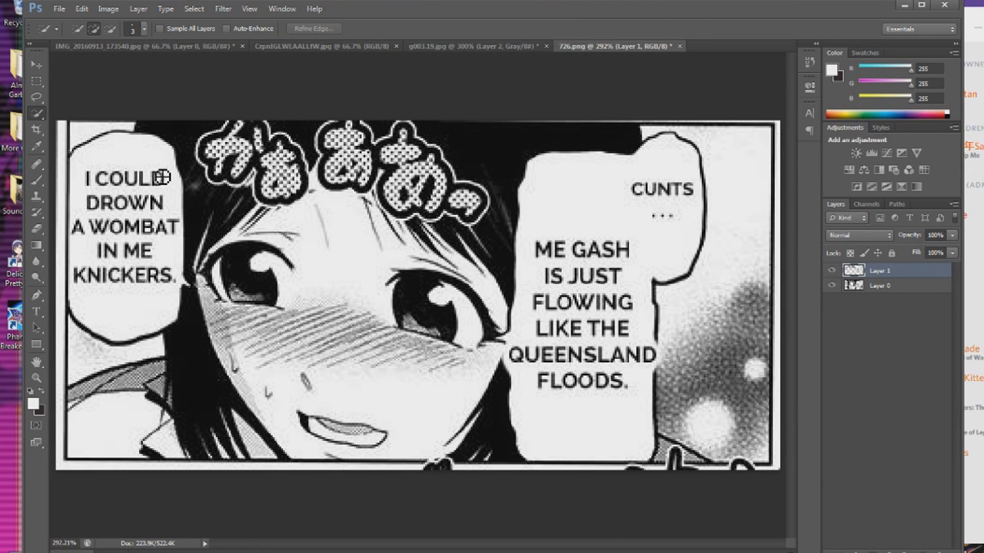
key("v")
mouse_move(166, 199)
left_mouse_down()
mouse_move(189, 207)
mouse_move(160, 200)
left_mouse_up()
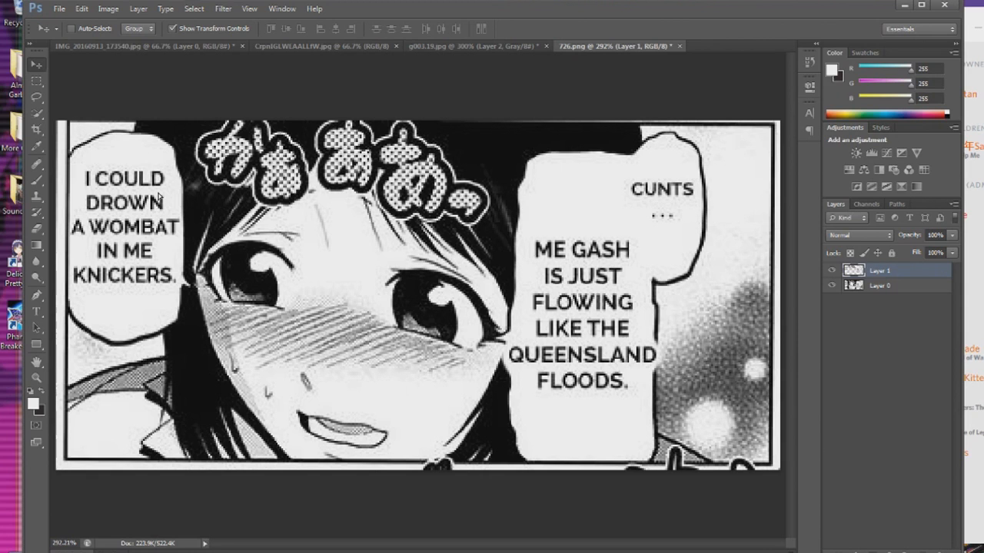
left_click_drag(158, 197, 159, 198)
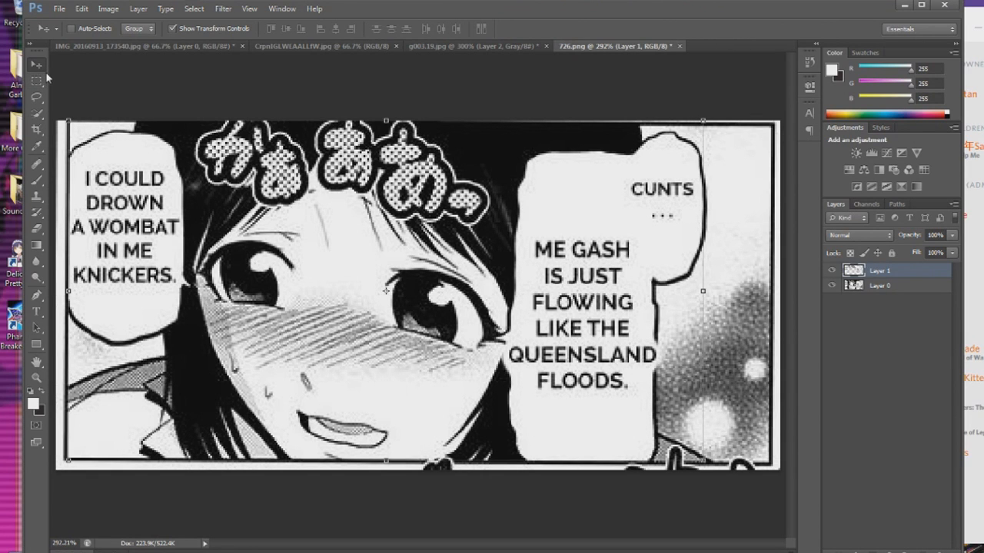
Try placing the dadping photo from the Sample Pictures folder over the girl's face.
left_click(59, 9)
left_click(77, 196)
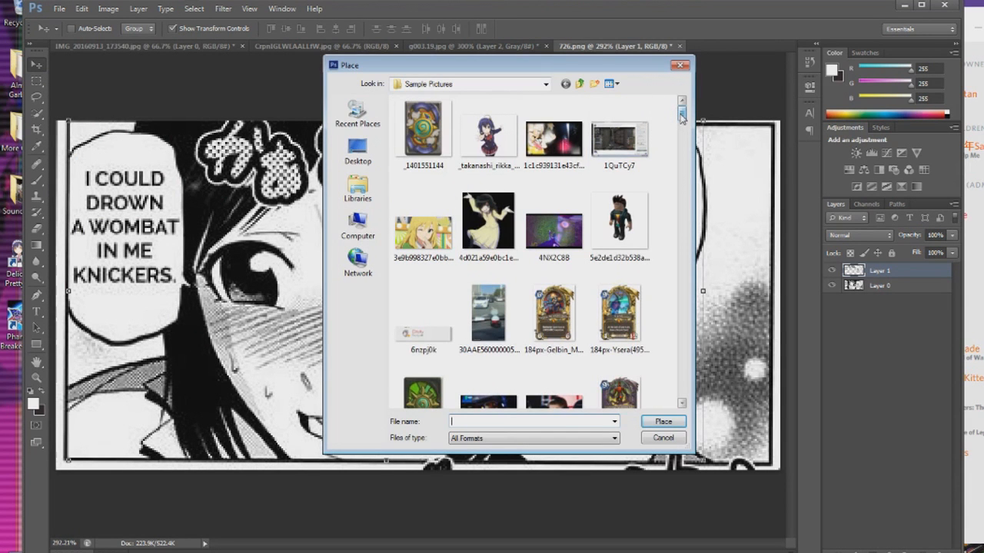
left_click_drag(680, 115, 704, 229)
left_click(553, 181)
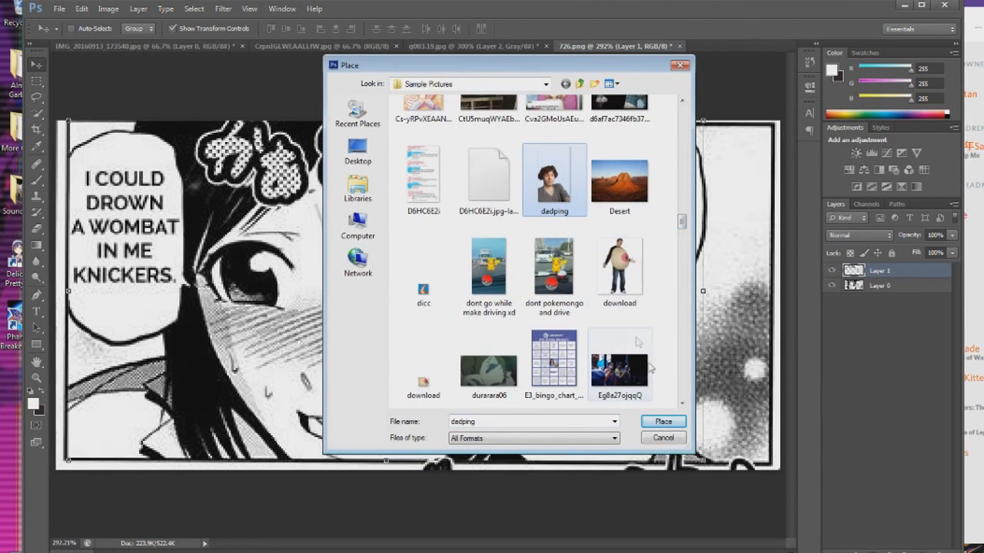
left_click(671, 423)
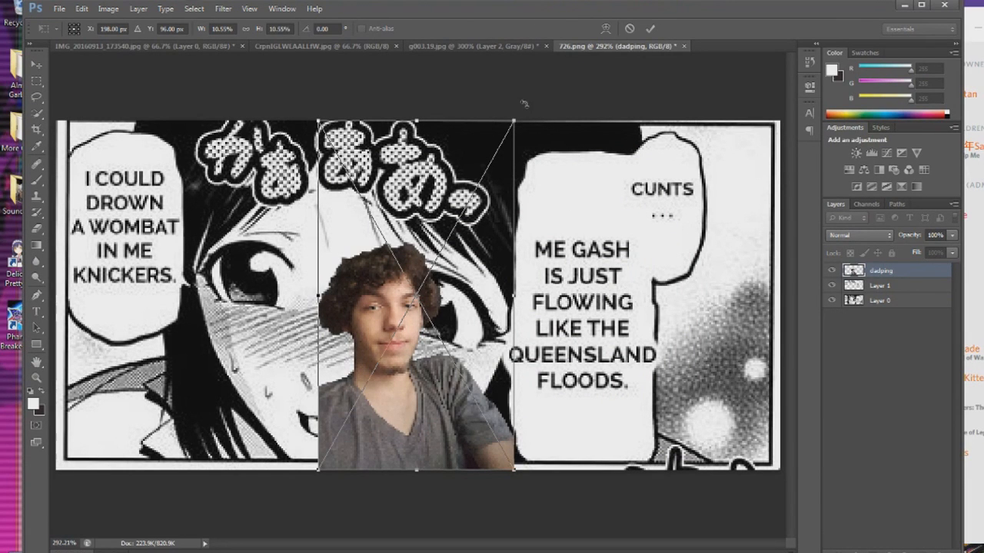
left_click_drag(400, 335, 375, 290)
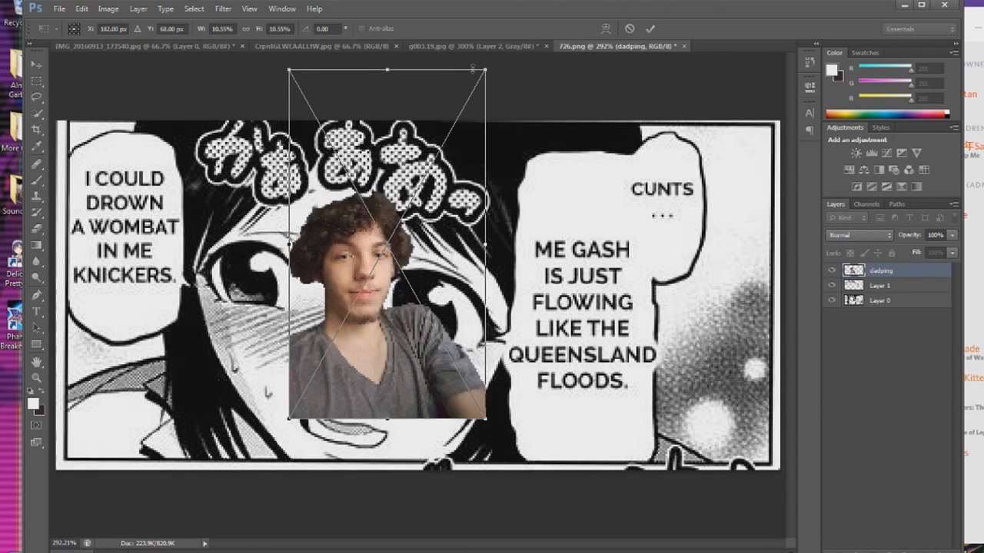
right_click(339, 295)
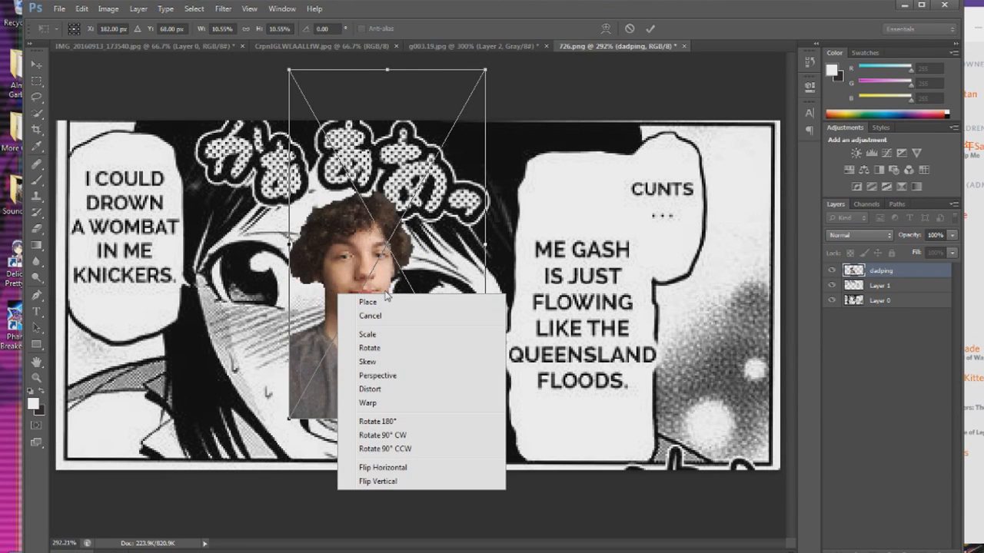
left_click(383, 315)
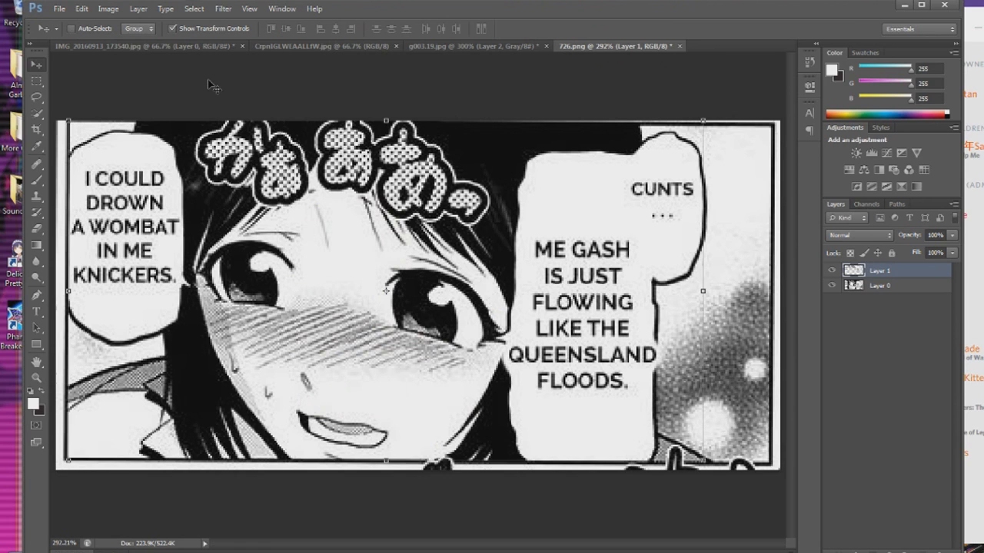
left_click(882, 328)
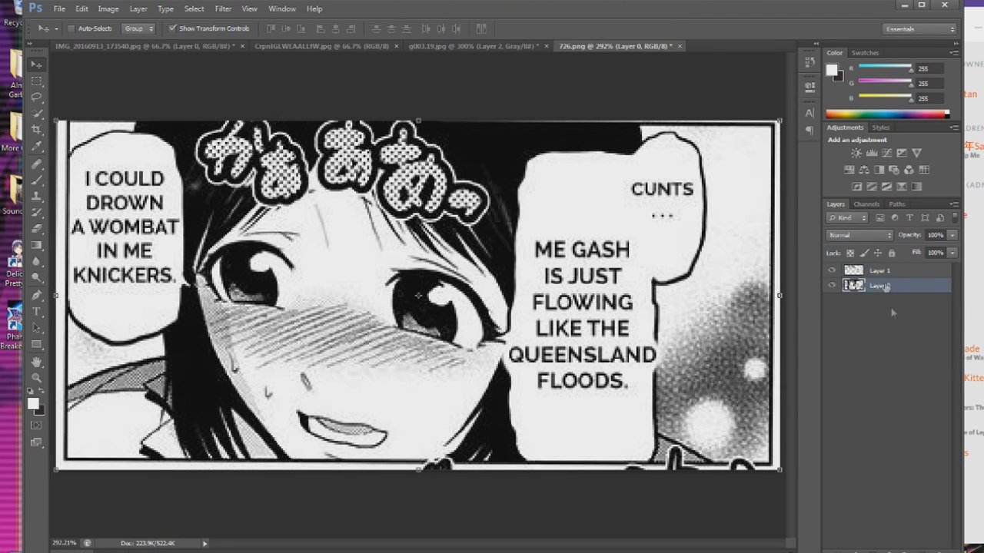
left_click(893, 312)
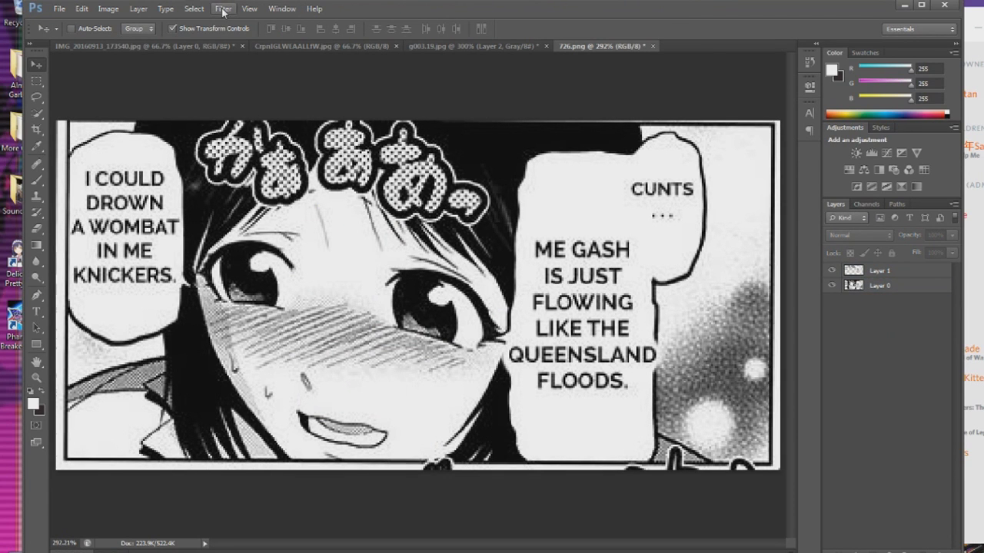
Convert the 726.png image to grayscale, keeping its layers unmerged and discarding the color information.
left_click(108, 9)
mouse_move(123, 23)
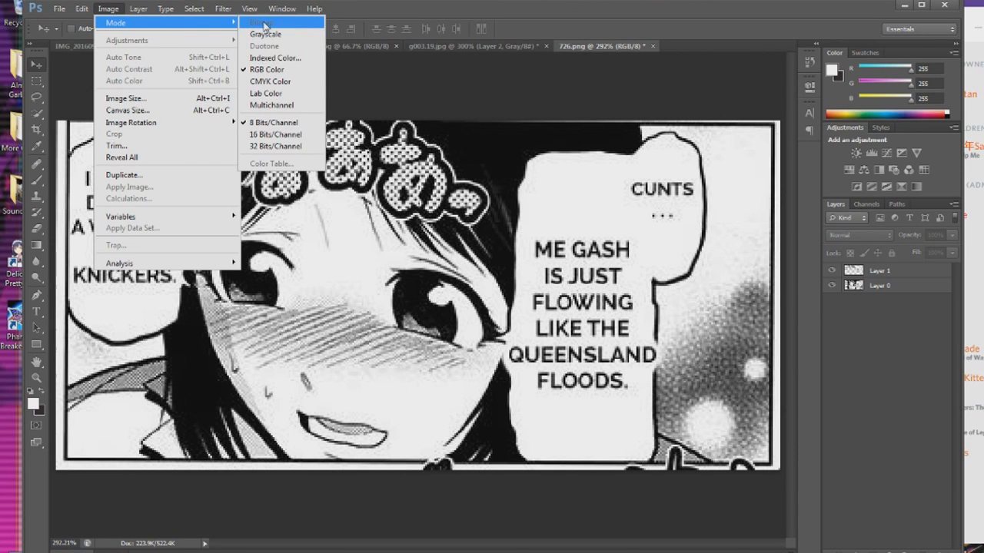
left_click(281, 72)
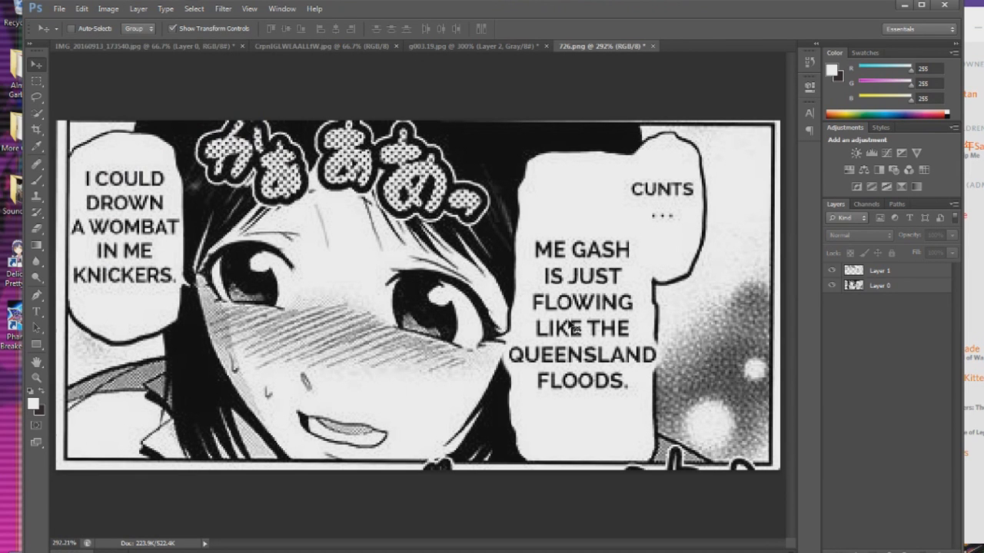
left_click(139, 9)
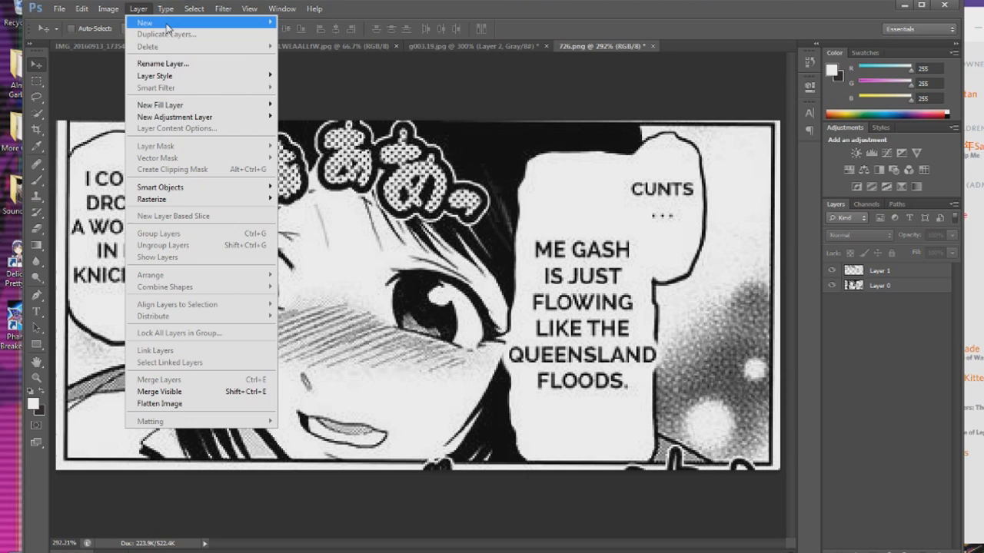
mouse_move(167, 27)
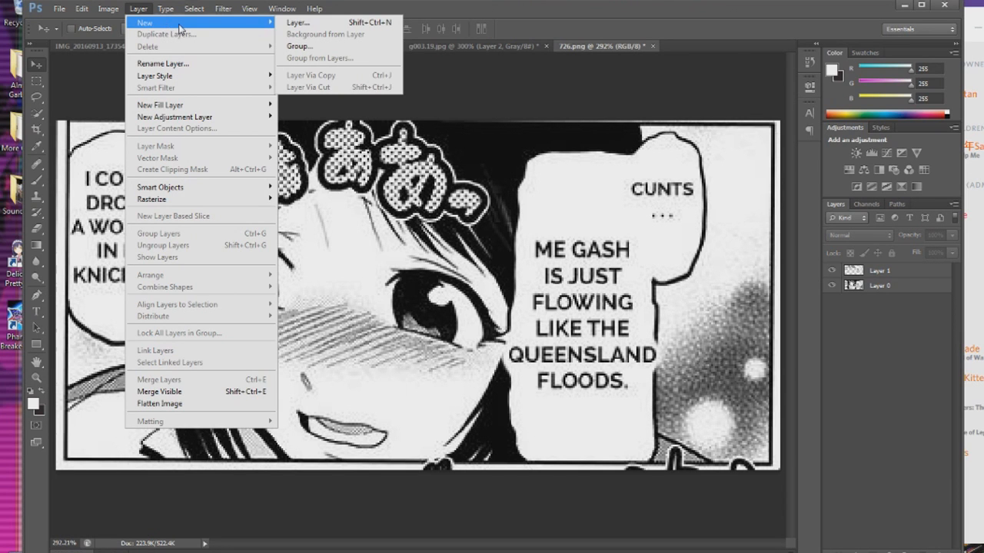
left_click(108, 8)
mouse_move(143, 25)
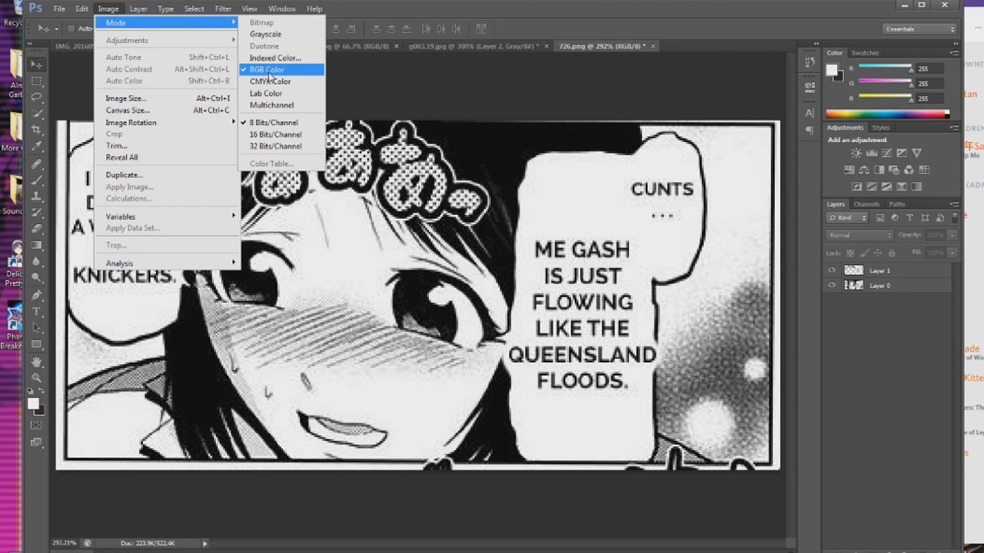
left_click(277, 35)
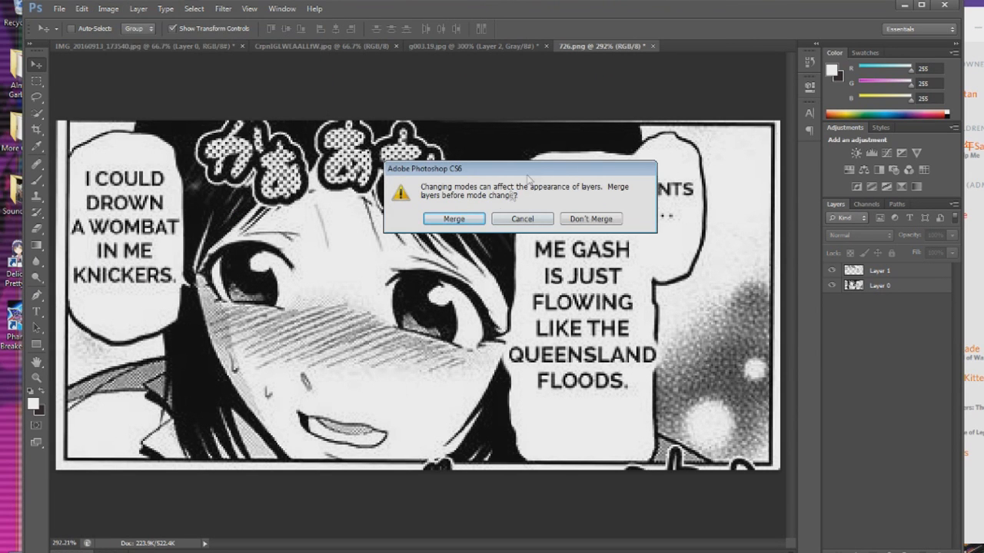
left_click_drag(669, 179, 492, 196)
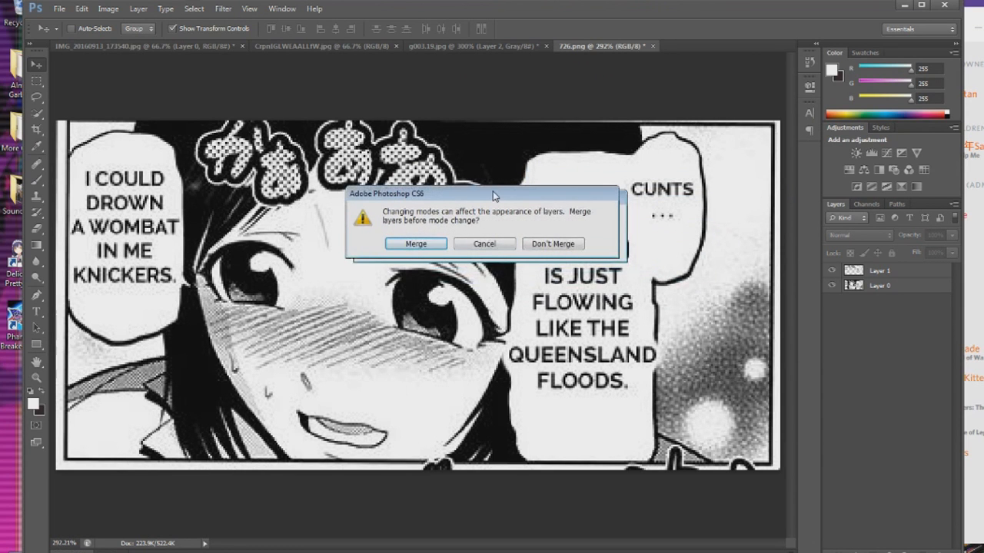
left_click(547, 243)
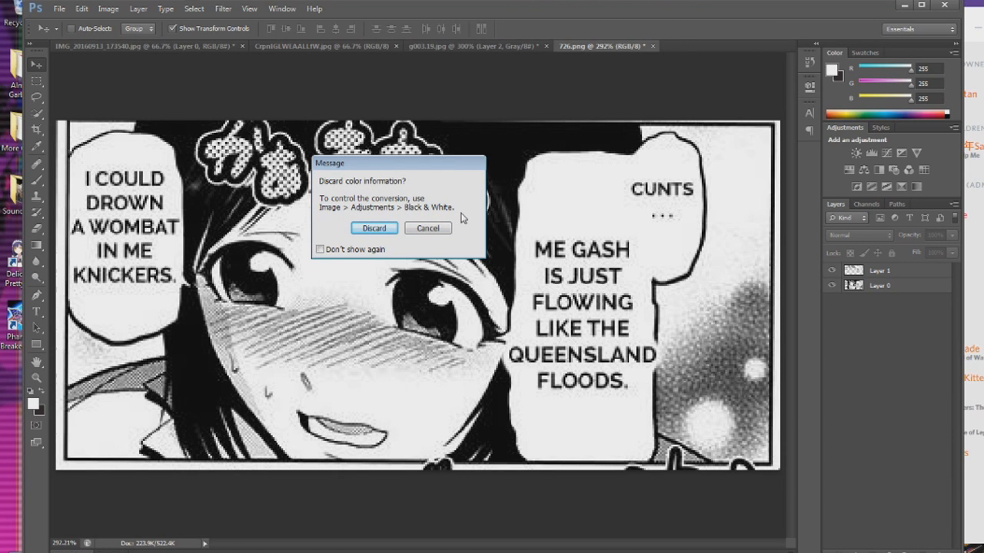
key("Return")
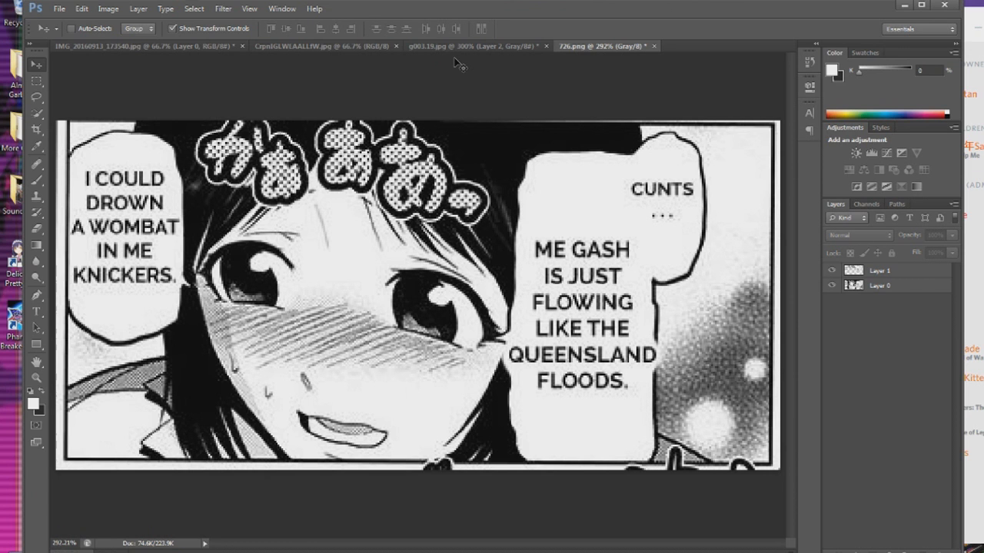
Place the dadping photo from the Sample Pictures folder into the grayscale panel.
left_click(59, 9)
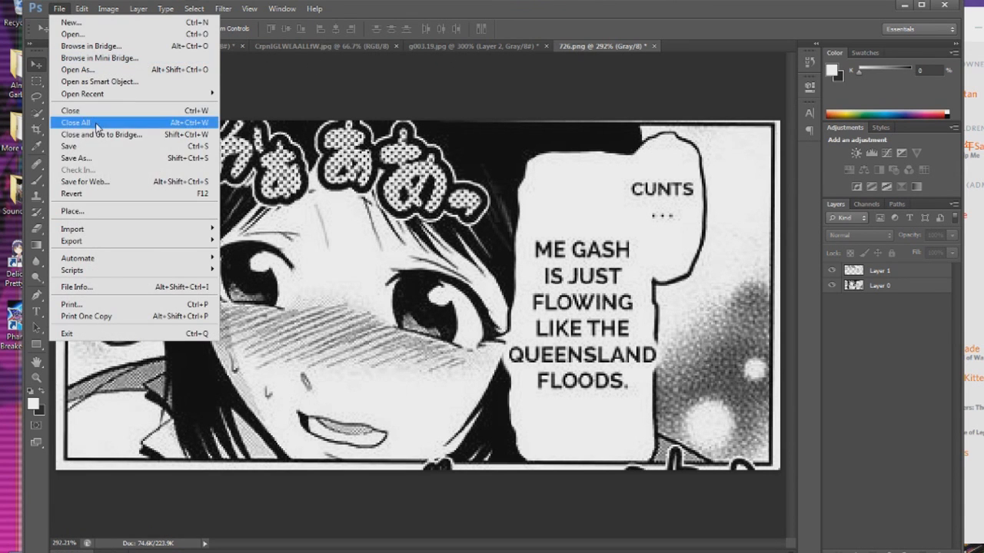
left_click(73, 212)
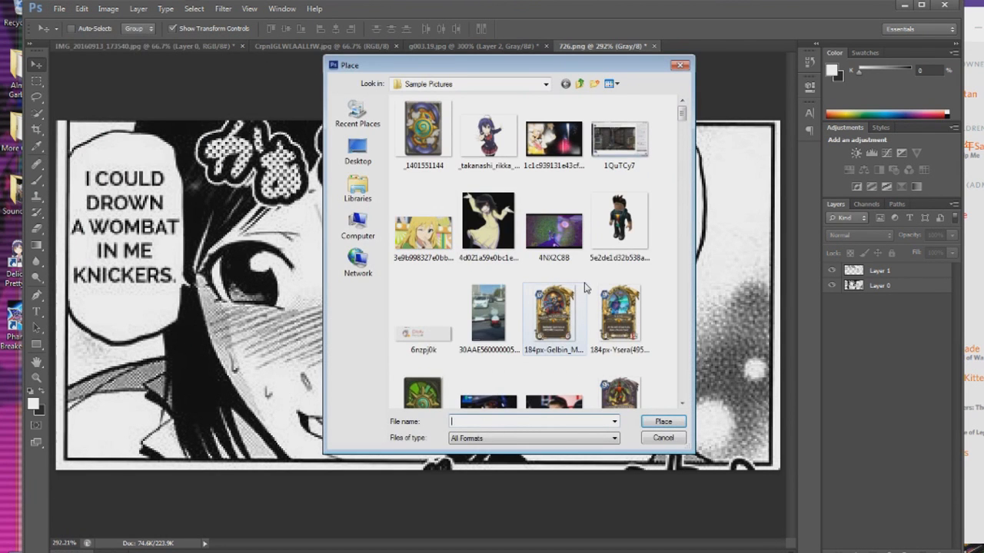
scroll(580, 292, "down", 10)
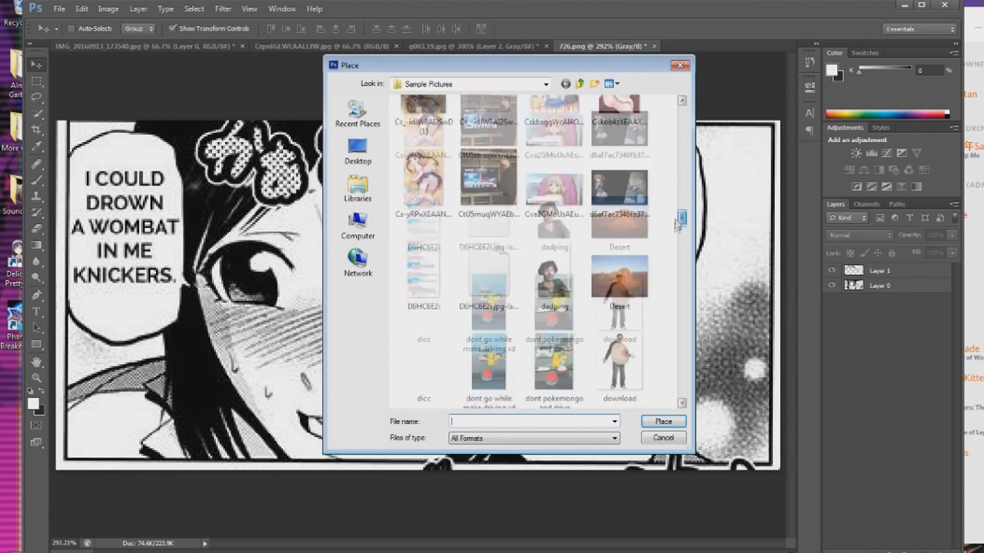
left_click(554, 350)
left_click(662, 422)
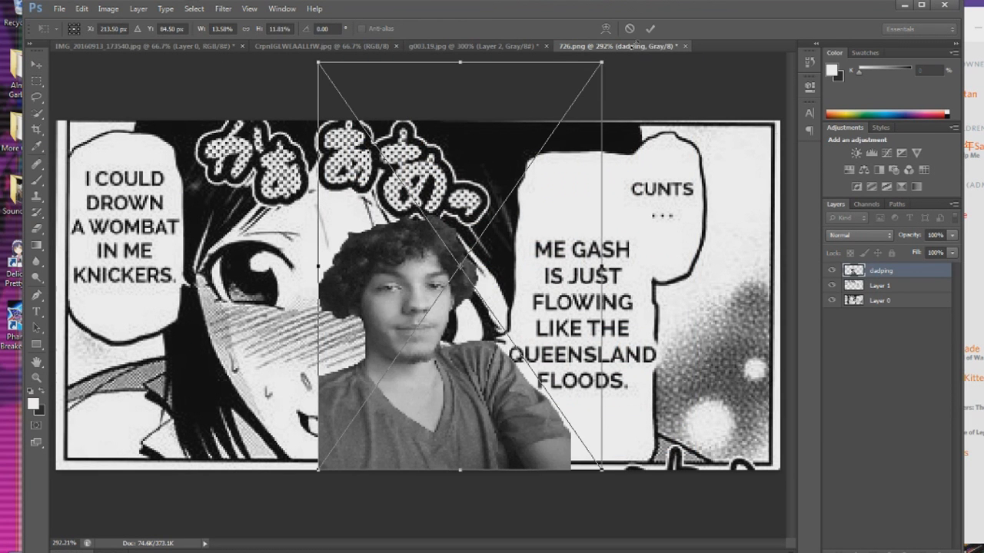
Enlarge the placed photo to about 43% width and 28% height, shifting it across the panel.
left_click_drag(633, 45, 712, 1)
left_click_drag(638, 84, 542, 240)
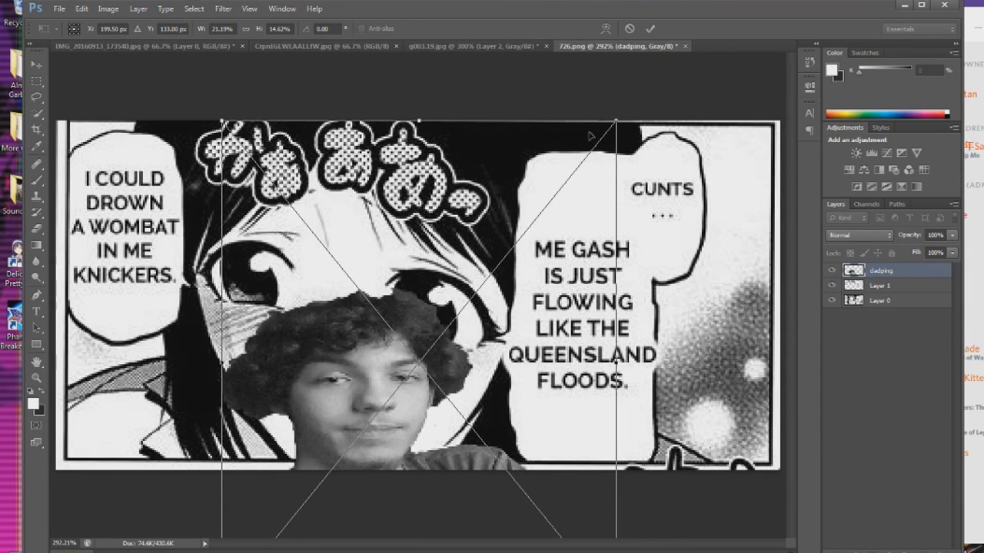
left_click_drag(615, 122, 674, 1)
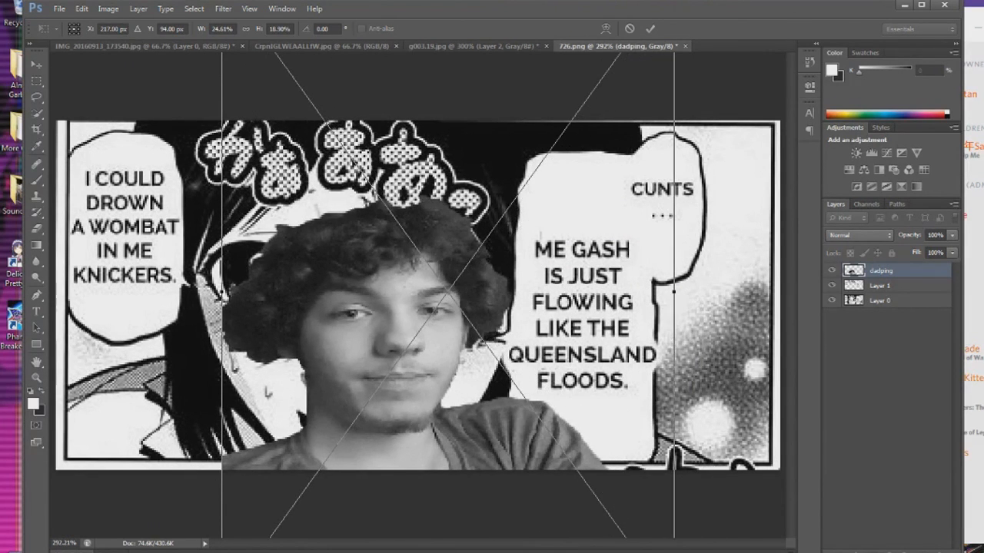
left_click_drag(541, 234, 464, 391)
left_click_drag(595, 139, 723, 1)
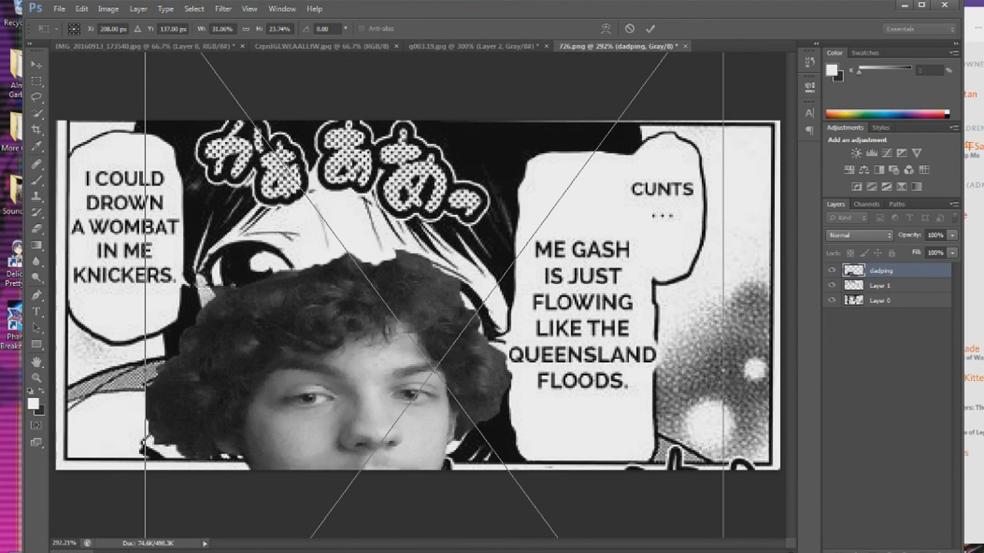
left_click_drag(564, 336, 374, 470)
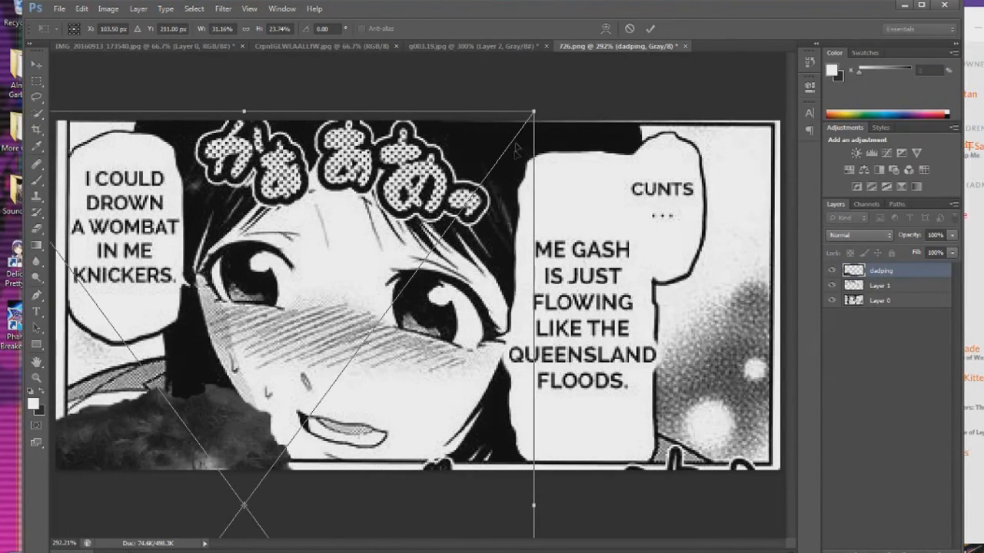
left_click_drag(541, 106, 759, 1)
right_click(562, 167)
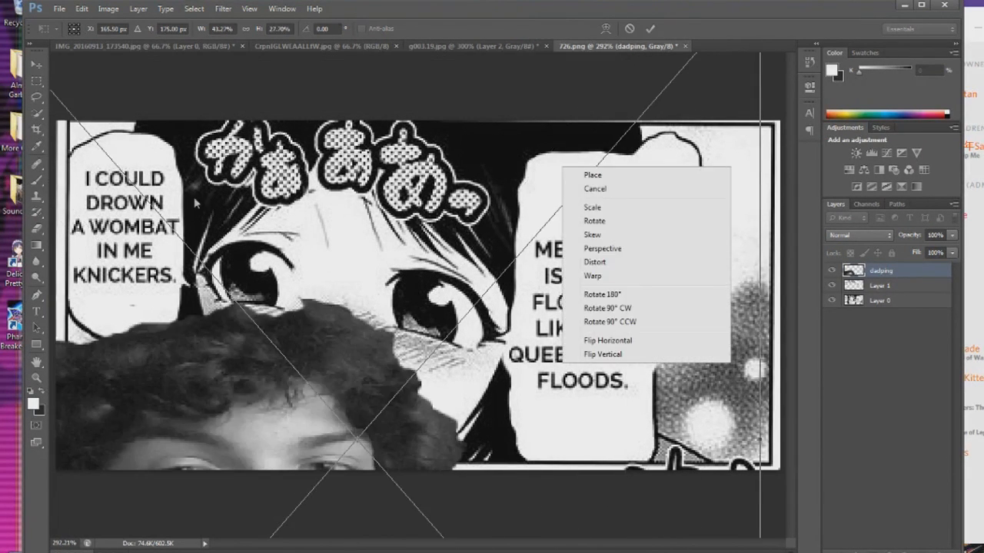
left_click(485, 82)
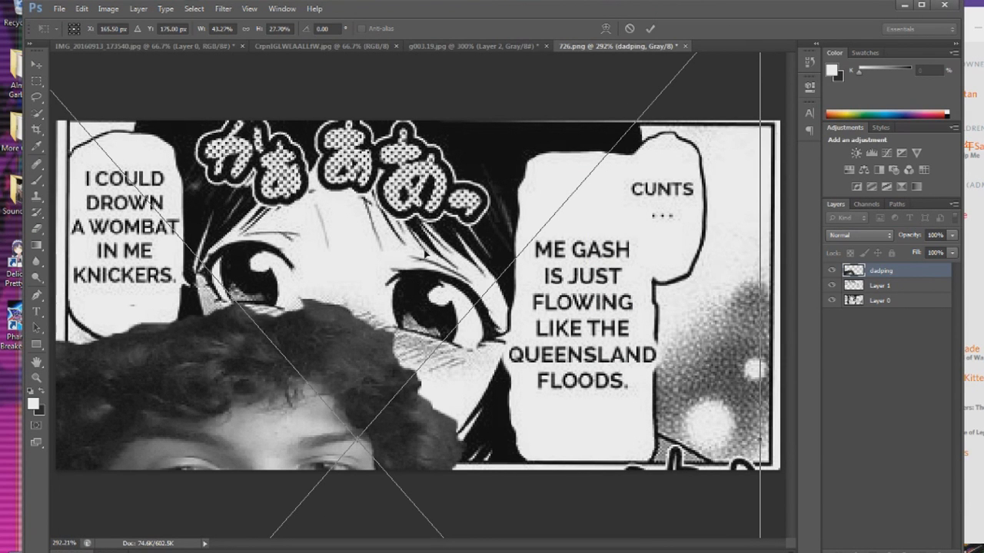
Stretch the photo to about 50% width and 43% height and center its face over the girl's.
scroll(423, 261, "down", 5)
scroll(426, 265, "up", 3)
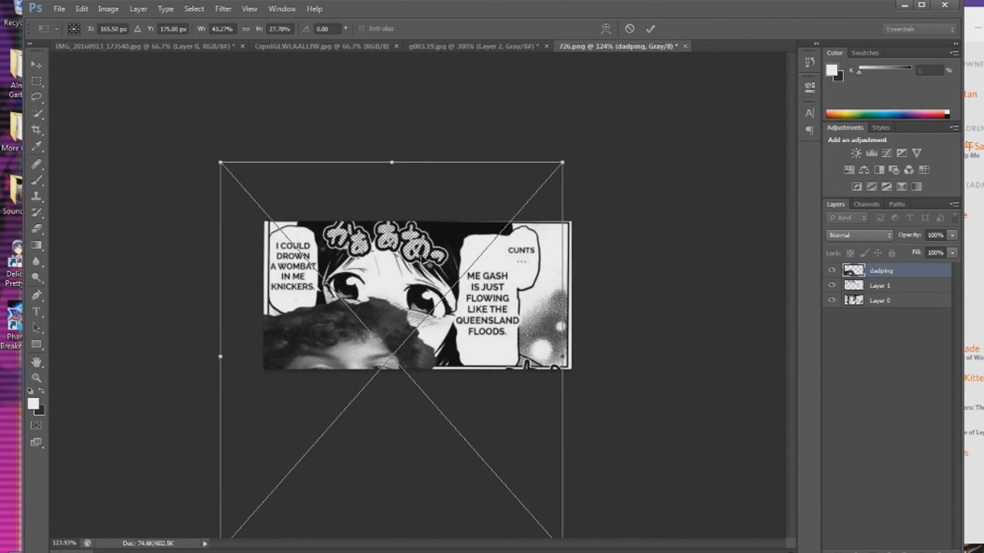
left_click_drag(440, 321, 484, 236)
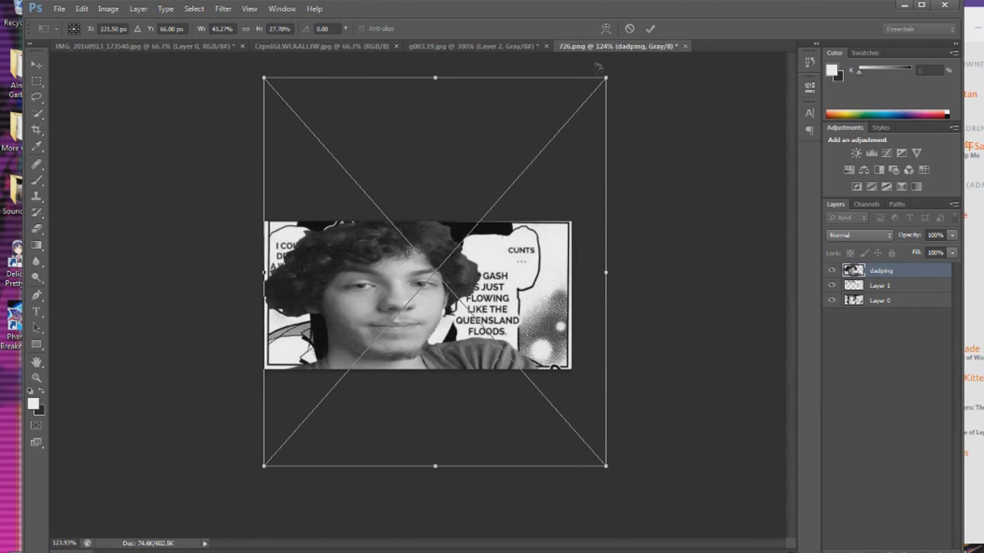
left_click_drag(607, 77, 680, 16)
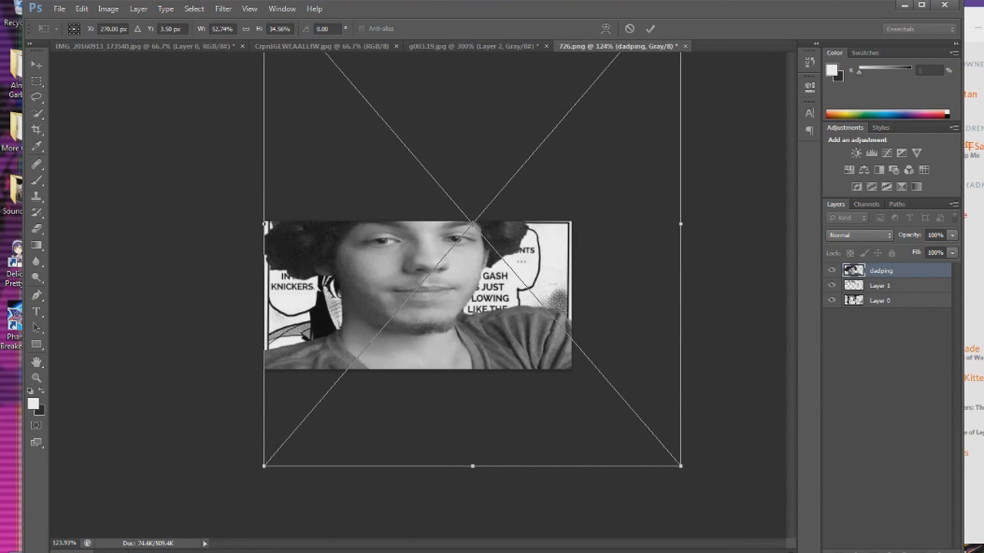
left_click_drag(530, 249, 500, 314)
left_click_drag(650, 287, 628, 287)
left_click_drag(508, 310, 535, 299)
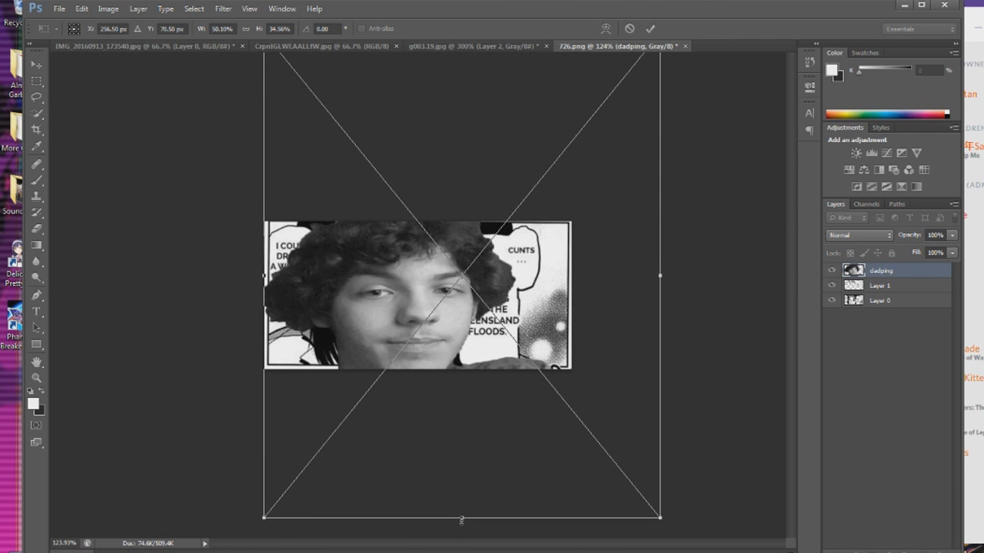
left_click_drag(461, 520, 461, 552)
left_click_drag(446, 431, 443, 360)
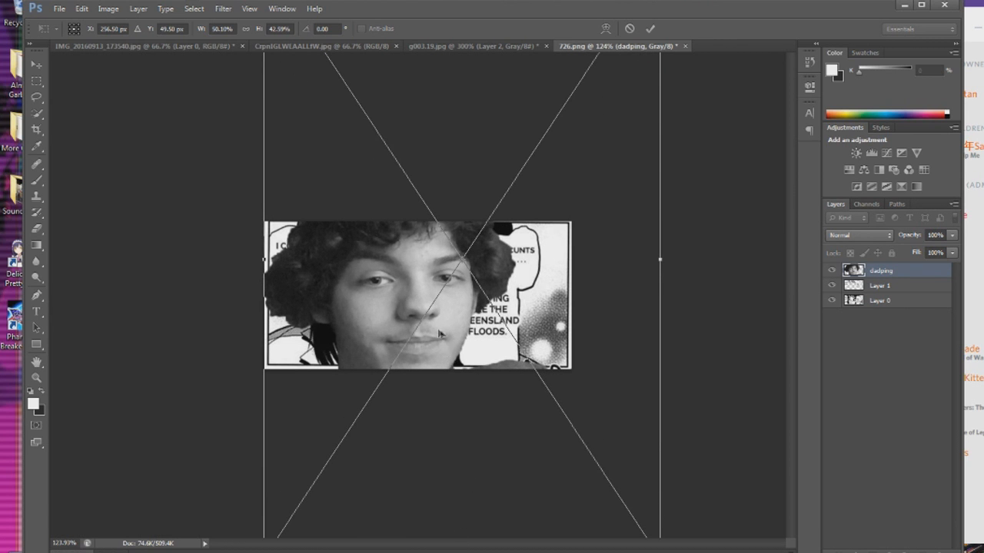
Flip the photo horizontally, tilt and reposition it over the girl's face, and commit the placement.
right_click(440, 333)
left_click(493, 503)
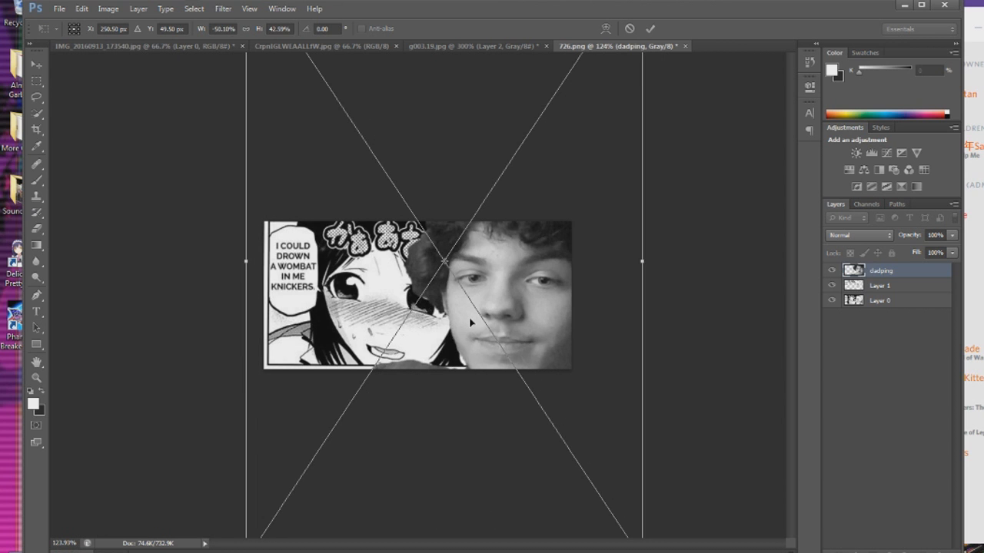
left_click_drag(469, 321, 351, 319)
left_click_drag(445, 371, 424, 271)
right_click(401, 325)
left_click(444, 332)
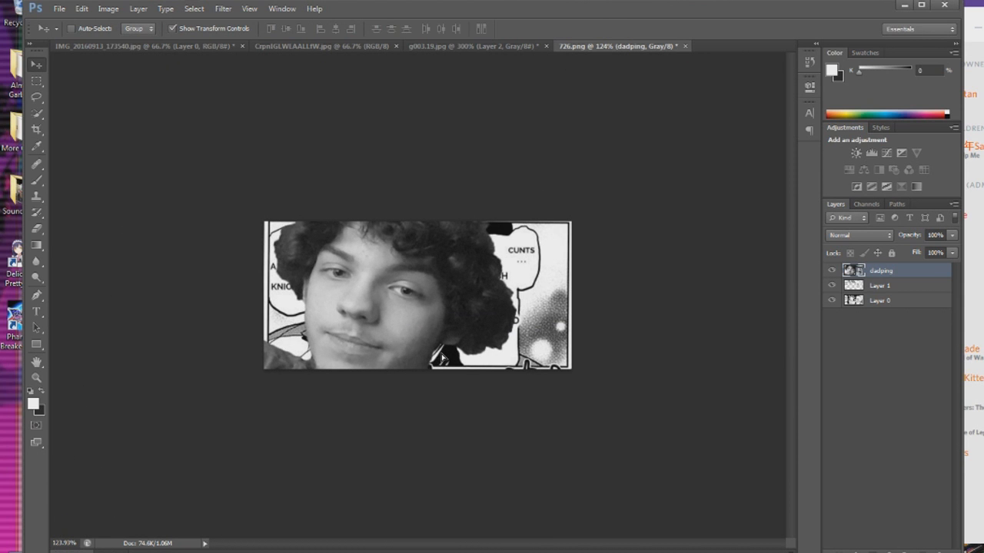
Rasterize the dadping layer and move it beneath the speech-bubble layer, Layer 1.
right_click(875, 271)
left_click(843, 374)
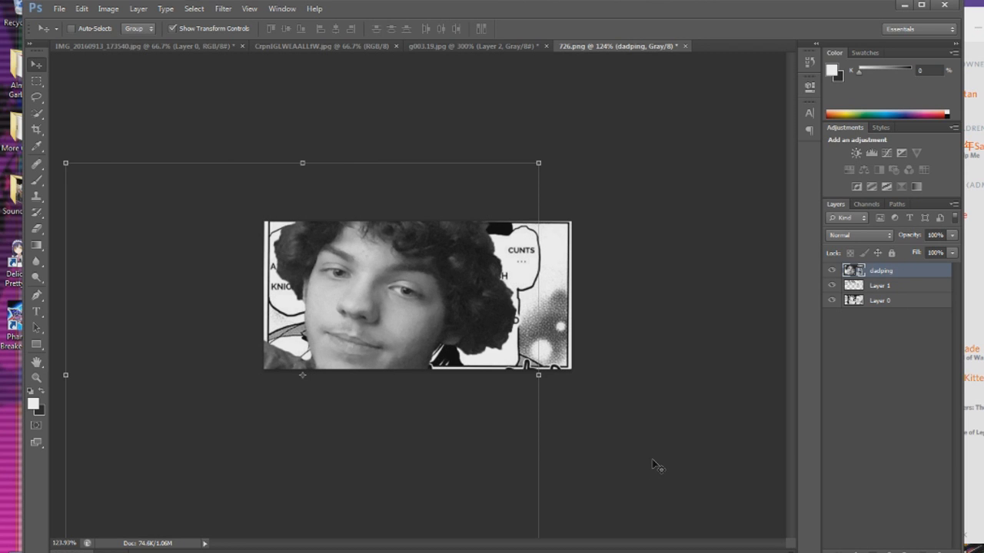
right_click(893, 274)
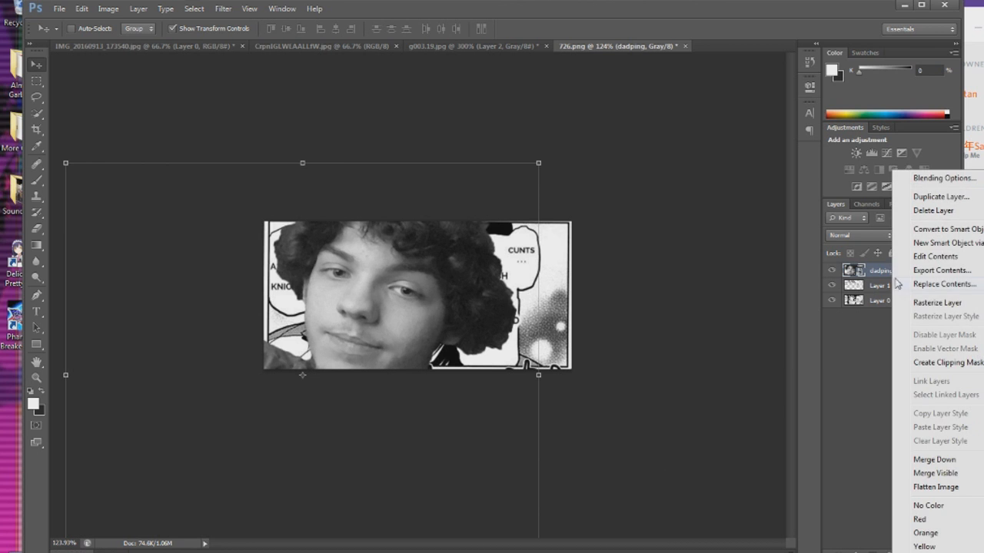
left_click(941, 305)
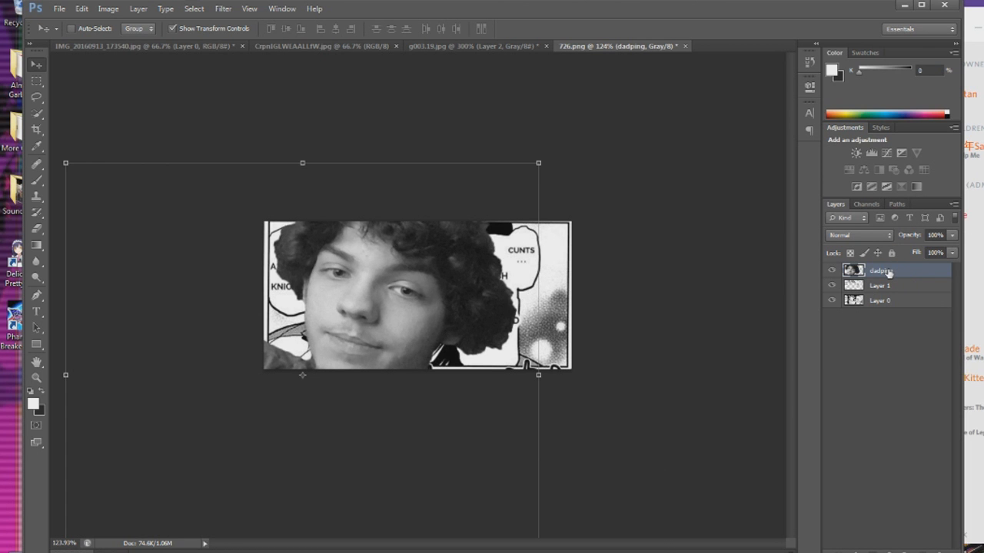
left_click_drag(889, 274, 885, 292)
Enlarge the dadping photo to about 120% width and 115% height, rotate it about -2.2°, and fit its face between the speech bubbles.
mouse_move(389, 341)
left_mouse_down()
mouse_move(410, 334)
mouse_move(399, 332)
left_mouse_up()
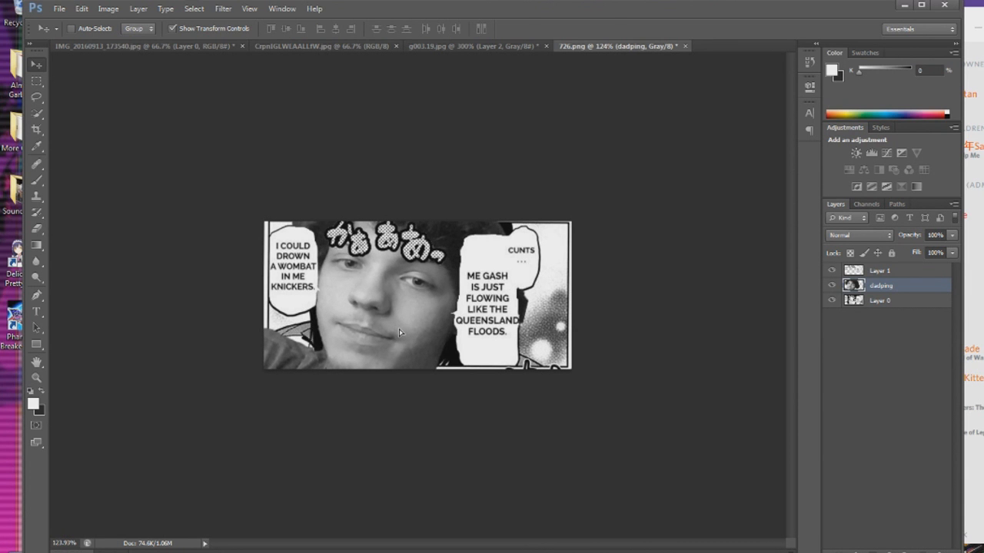
key("ctrl+t")
left_click_drag(651, 93, 582, 93)
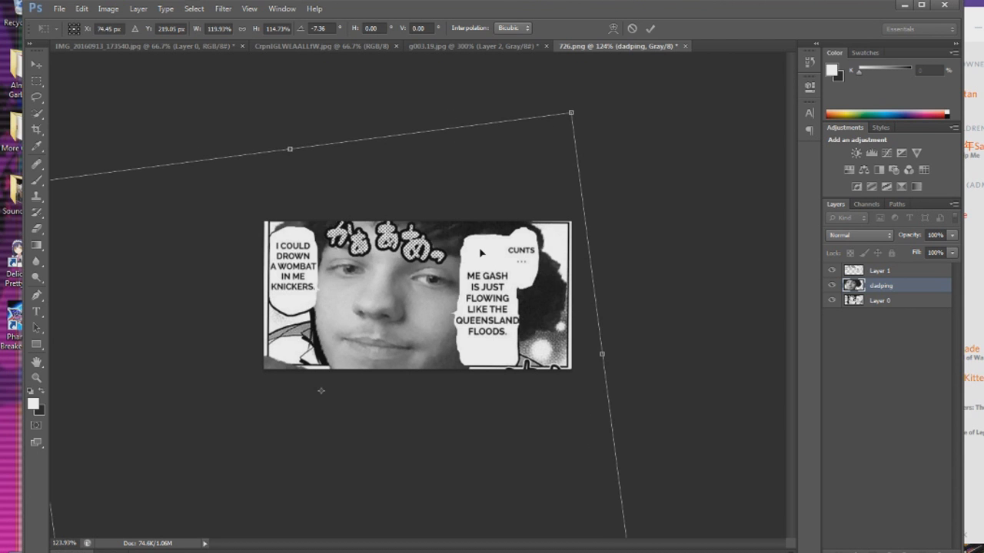
left_click_drag(481, 250, 470, 254)
left_click_drag(575, 97, 584, 106)
mouse_move(487, 293)
left_mouse_down()
mouse_move(479, 285)
mouse_move(490, 290)
left_mouse_up()
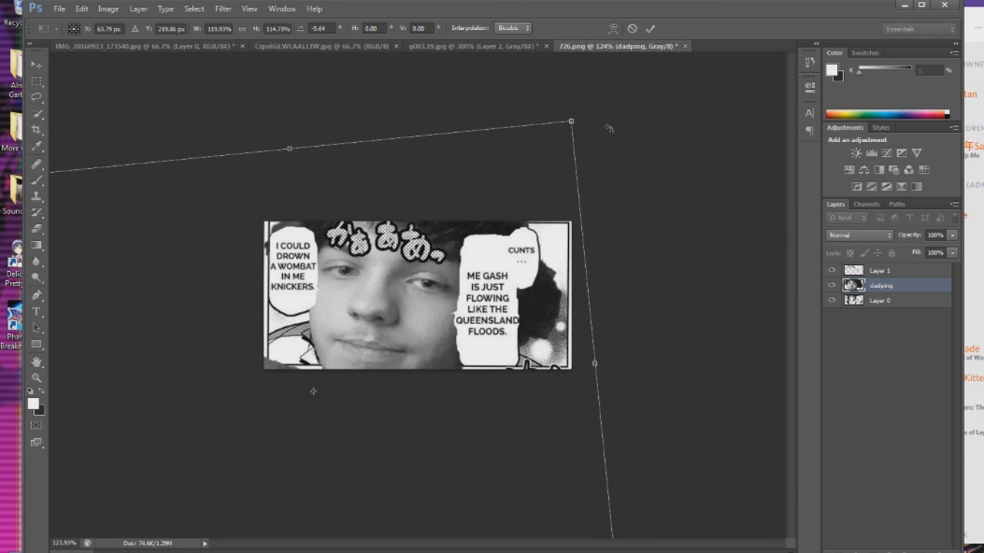
left_click_drag(609, 128, 627, 94)
Apply the free transform to the dadping photo.
left_click(59, 9)
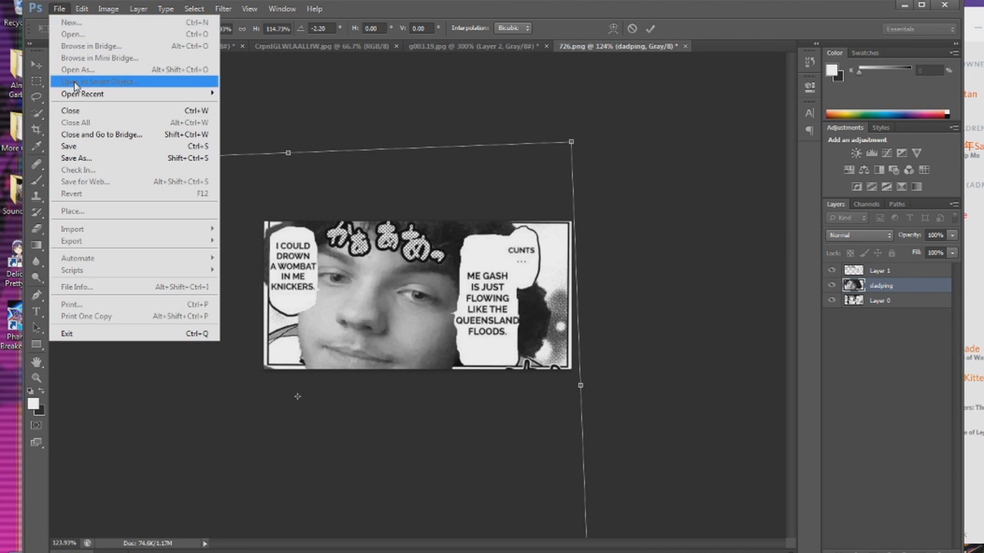
left_click(285, 90)
right_click(365, 234)
left_click(645, 213)
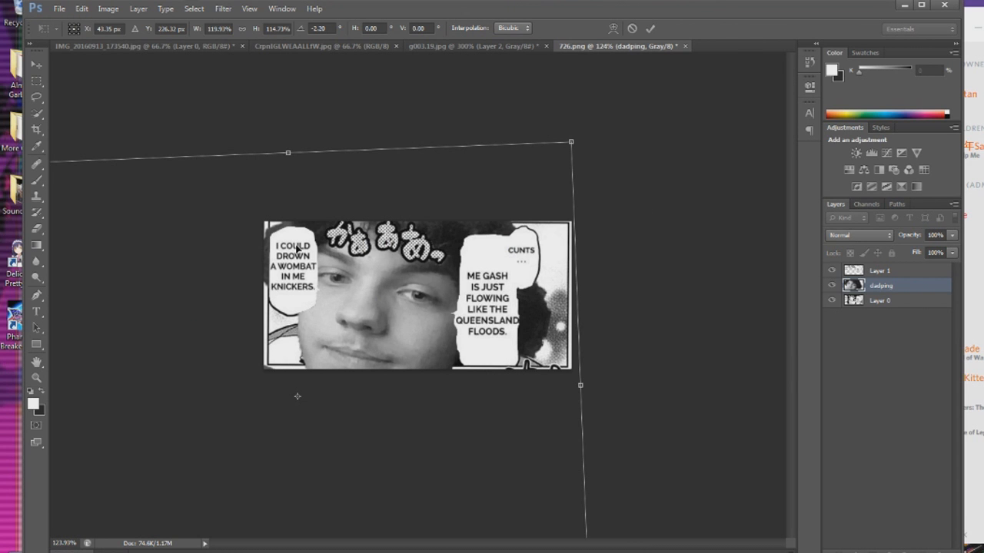
key("Escape")
left_click(82, 8)
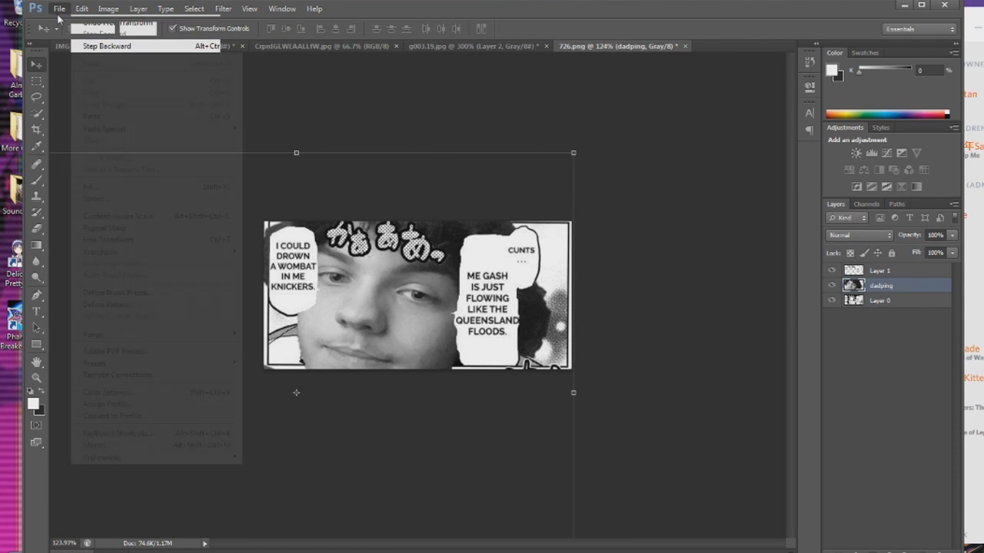
Place the picture of the black-haired blocky Roblox character into 726.png, shift it over the panel's right edge, and commit the placement.
mouse_move(60, 9)
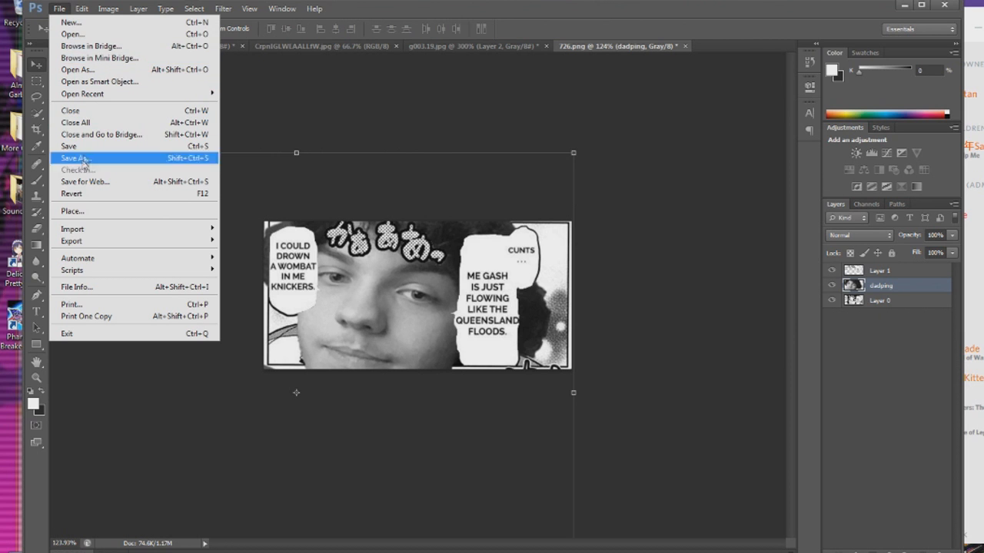
left_click(86, 211)
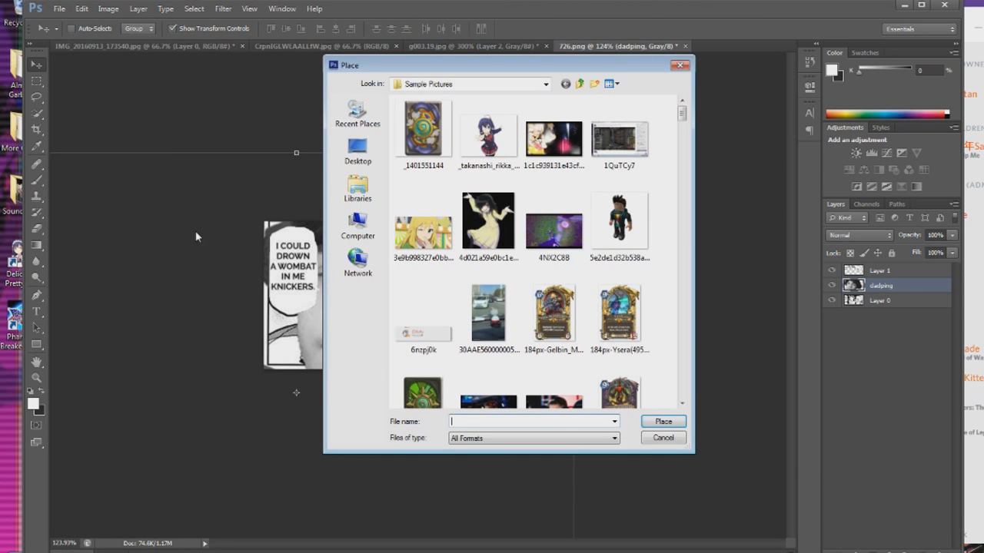
left_click(619, 222)
left_click(663, 421)
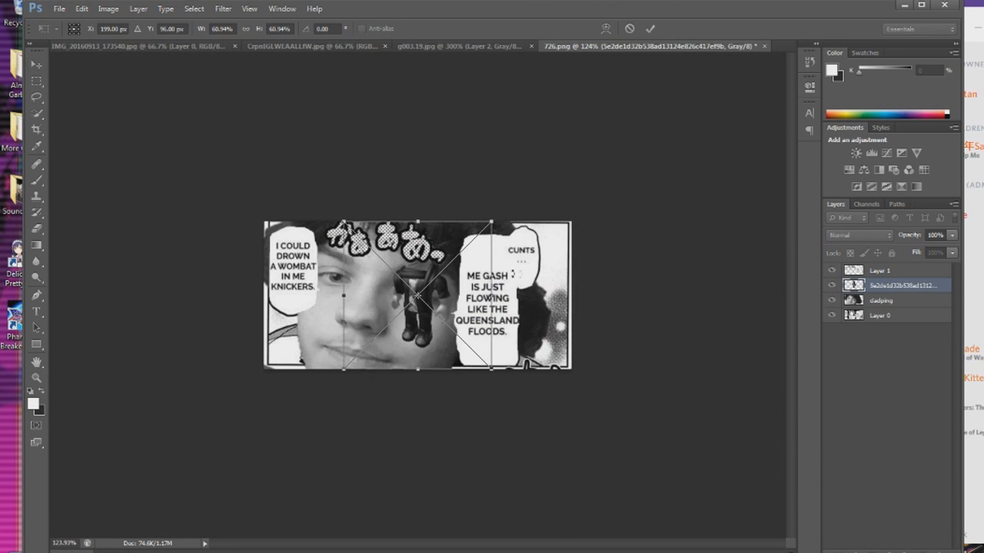
left_click_drag(503, 310, 580, 338)
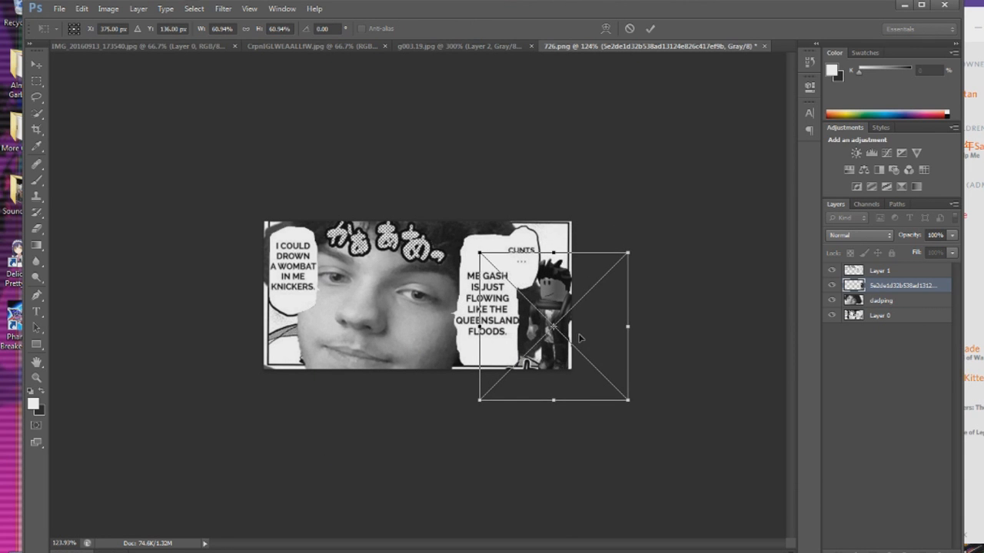
right_click(542, 284)
left_click(557, 290)
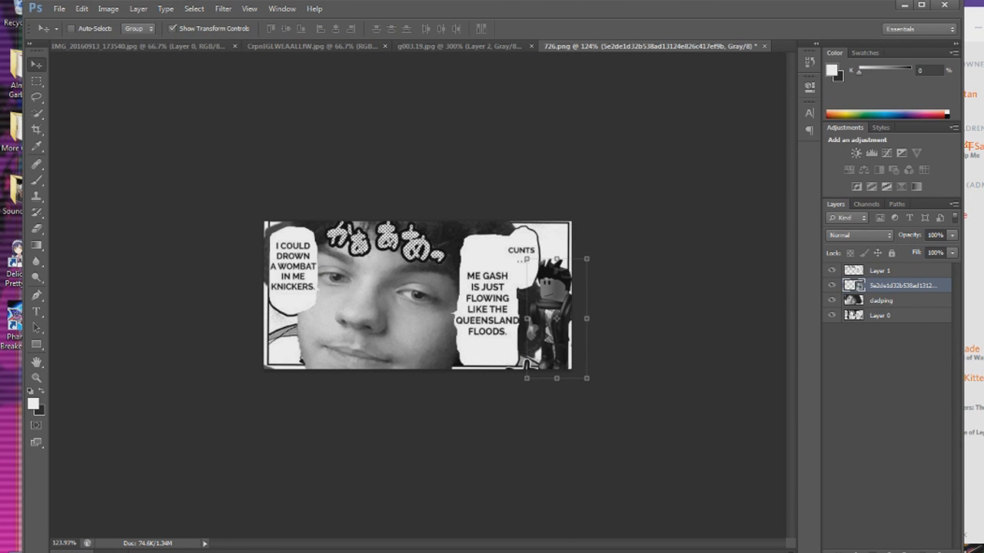
Place the are-minions-sexy picture from Sample Pictures, shift it toward the panel's left side, and commit the placement.
left_click(60, 10)
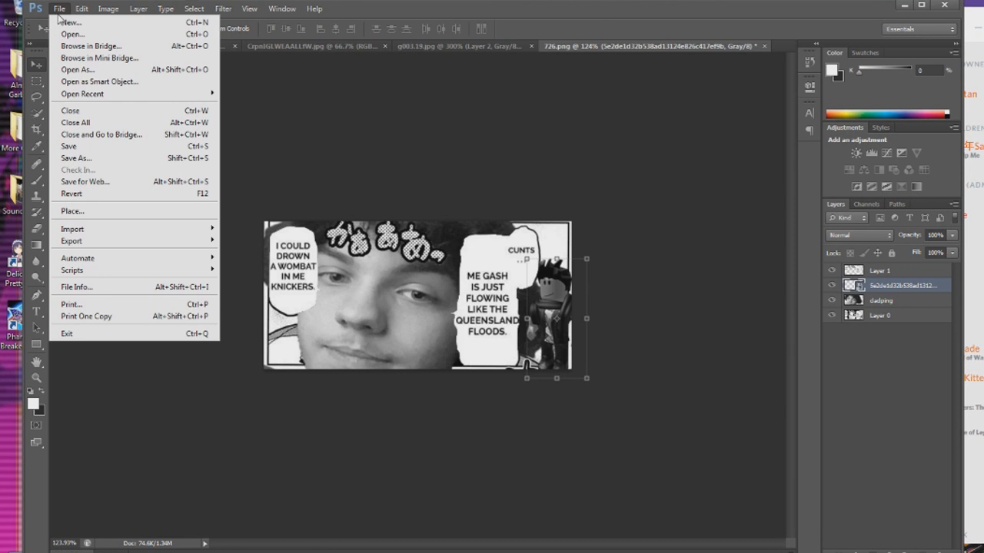
left_click(73, 211)
scroll(669, 310, "down", 9)
scroll(665, 312, "up", 3)
scroll(658, 314, "down", 3)
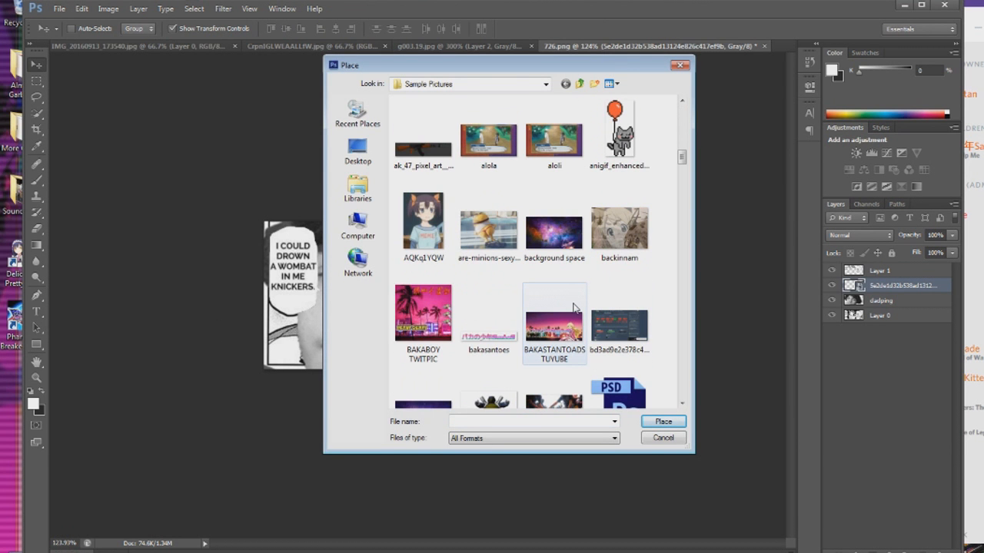
double_click(488, 231)
left_click_drag(391, 289, 348, 298)
right_click(384, 303)
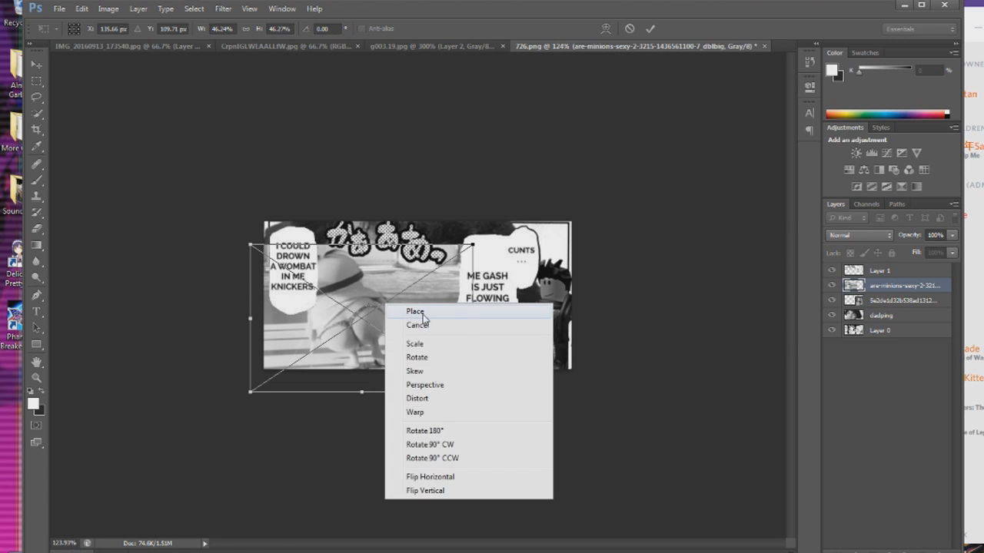
left_click(411, 314)
Select the minion figure with Quick Selection, subtract the stray background areas, and mask the layer to that selection.
mouse_move(400, 325)
left_mouse_down()
mouse_move(424, 310)
mouse_move(391, 314)
mouse_move(381, 357)
mouse_move(338, 349)
mouse_move(372, 311)
mouse_move(318, 333)
left_mouse_up()
left_click(38, 114)
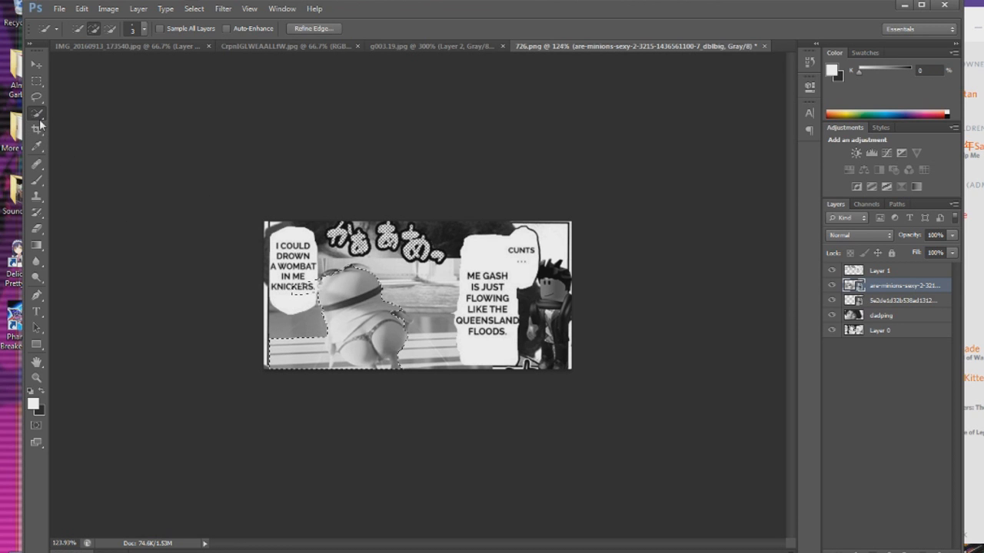
left_click(311, 295, "alt")
mouse_move(306, 343)
left_mouse_down()
mouse_move(320, 354)
mouse_move(317, 382)
mouse_move(351, 367)
left_mouse_up()
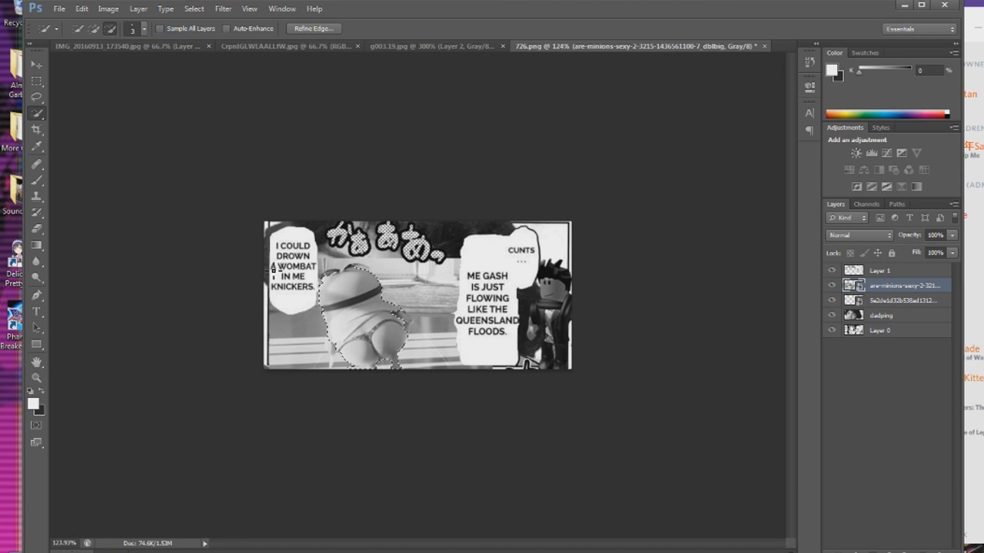
left_click(94, 28)
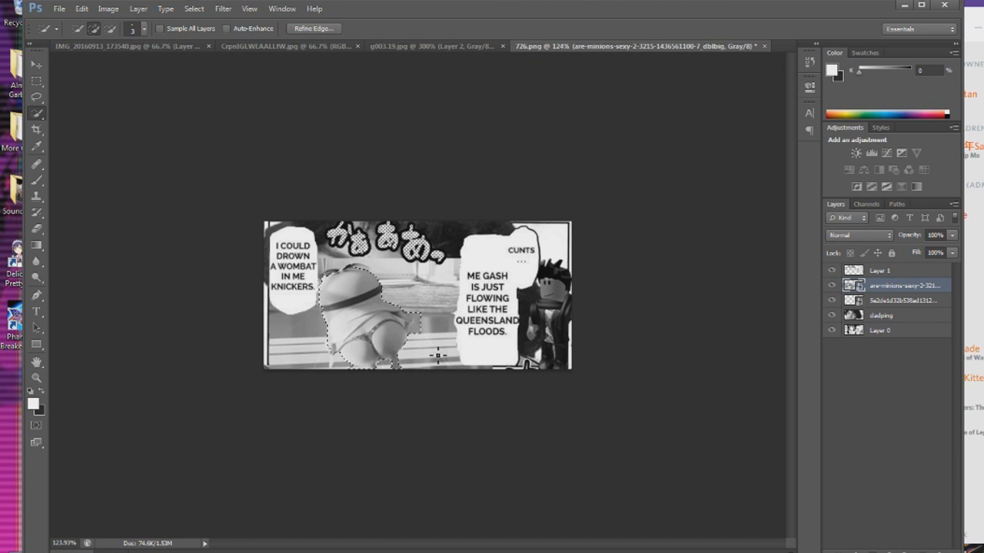
left_click(109, 29)
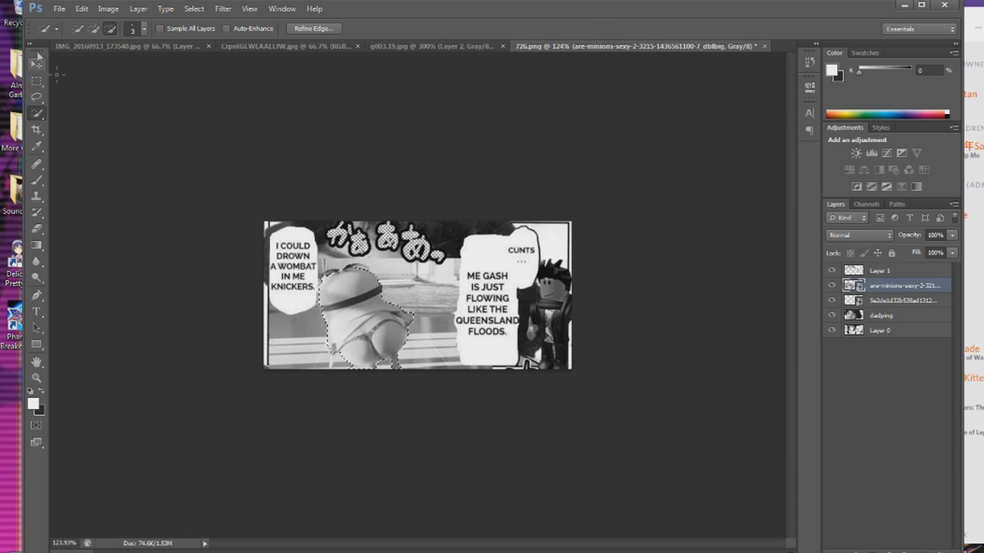
left_click(91, 29)
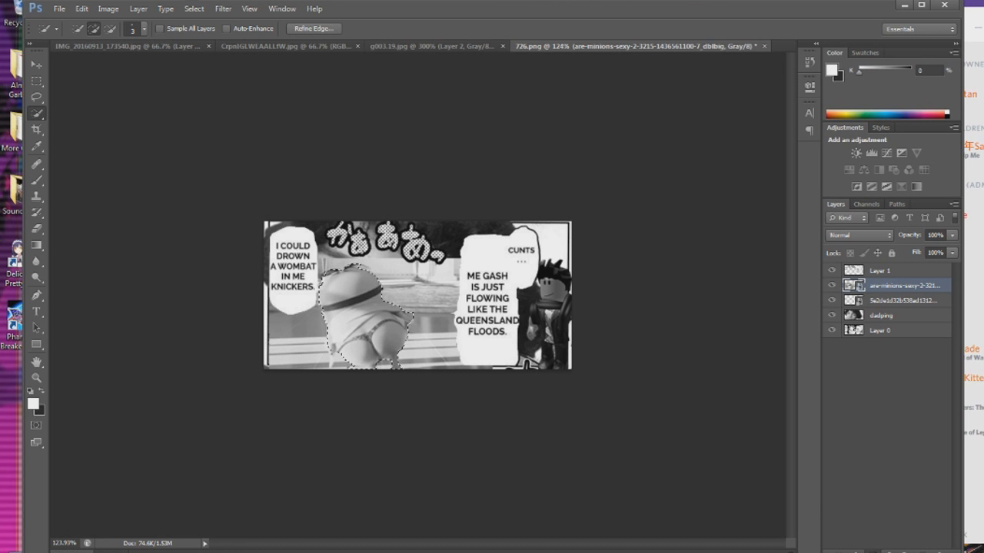
left_click(873, 551)
Move the masked minion to the panel's lower-left corner and raise its layer above Layer 1.
left_click(36, 64)
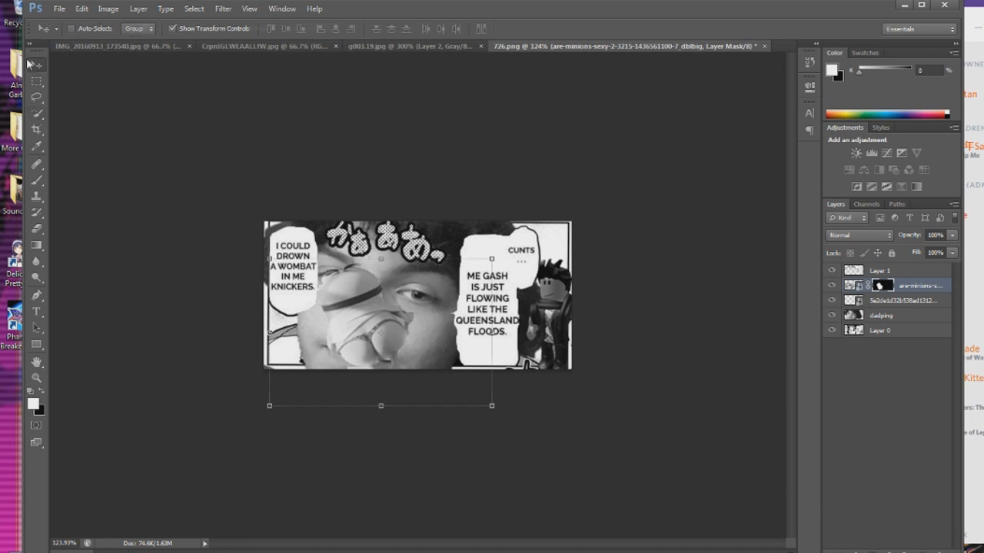
mouse_move(376, 337)
left_mouse_down()
mouse_move(339, 335)
mouse_move(335, 347)
mouse_move(345, 364)
mouse_move(359, 333)
mouse_move(448, 428)
mouse_move(424, 338)
mouse_move(306, 342)
left_mouse_up()
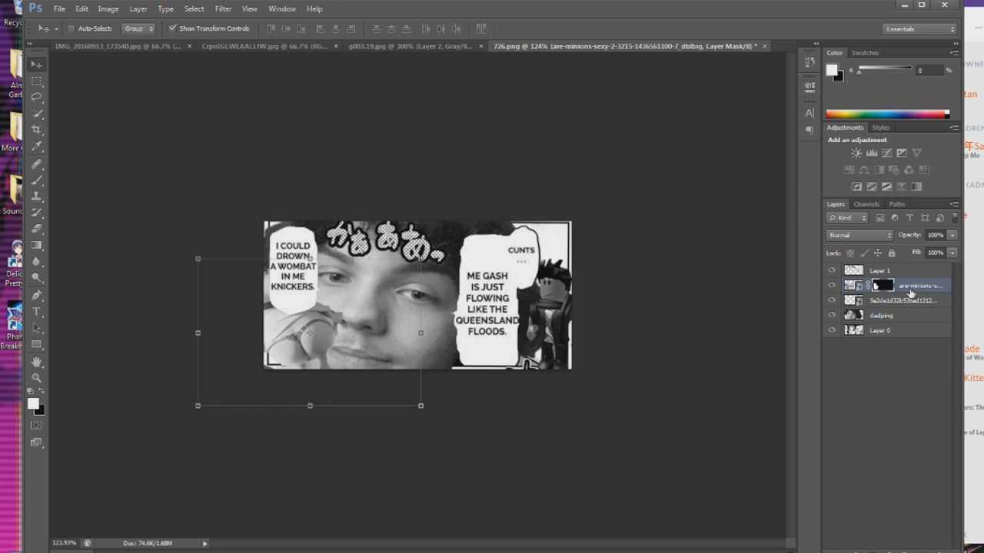
left_click_drag(910, 290, 908, 266)
mouse_move(294, 321)
left_mouse_down()
mouse_move(285, 337)
mouse_move(303, 322)
left_mouse_up()
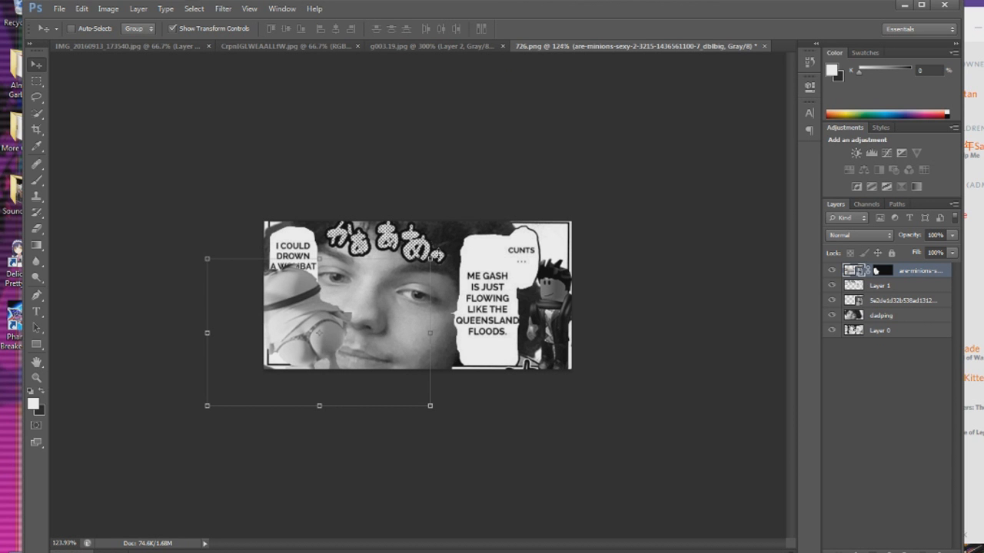
Scale the minion to about 63% width and 62% height, rotate it about 5.15°, and fit it beneath the left speech bubble.
left_click_drag(442, 257, 342, 308)
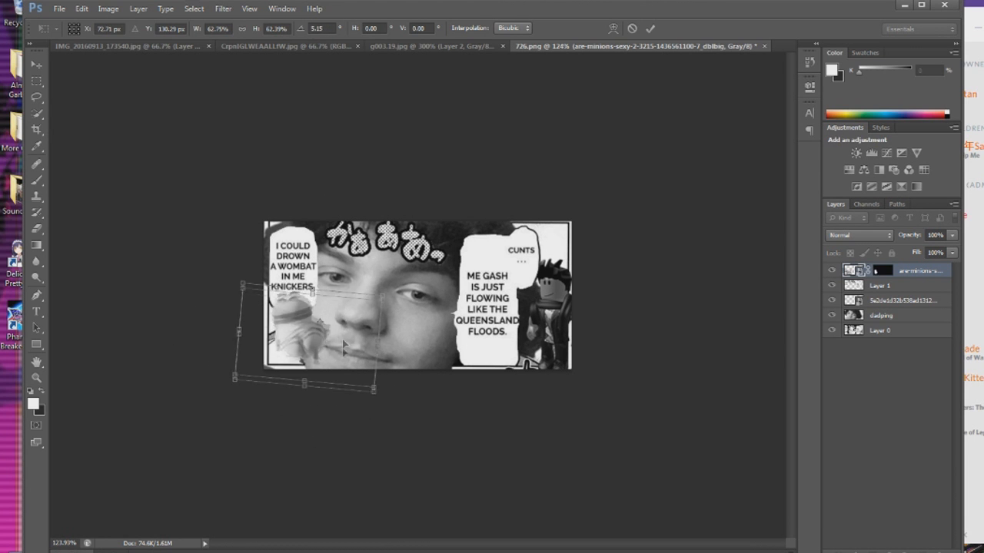
left_click_drag(342, 338, 342, 350)
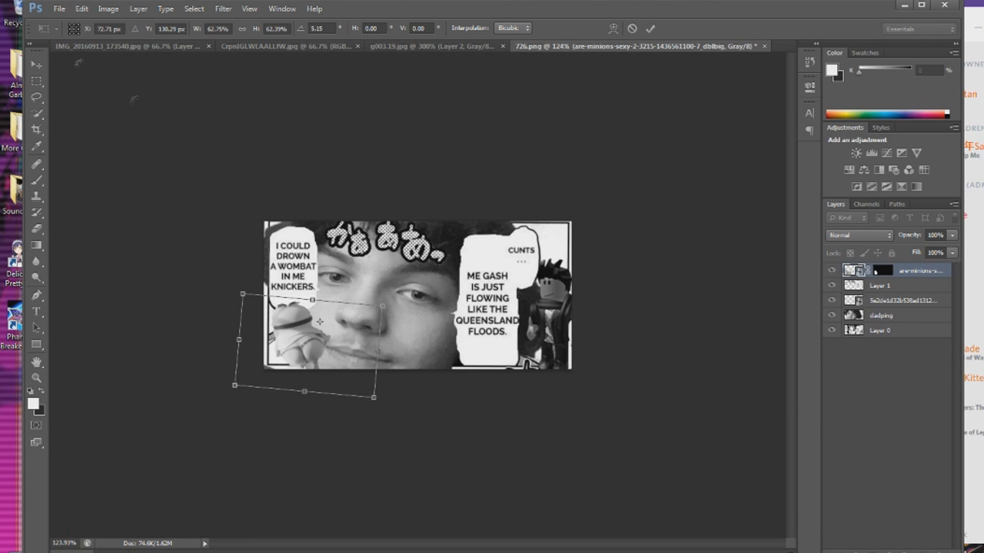
left_click(37, 64)
left_click(380, 213)
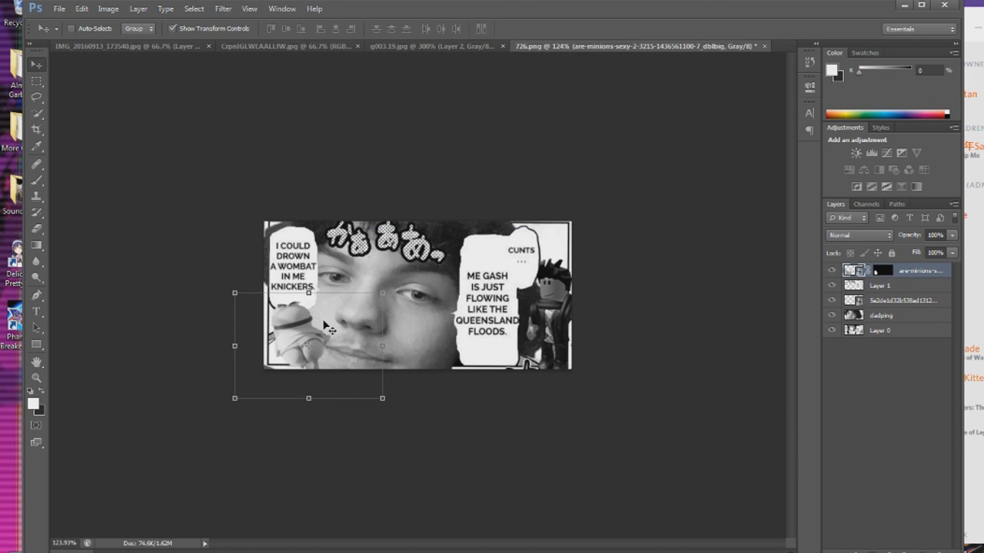
left_click_drag(326, 326, 331, 328)
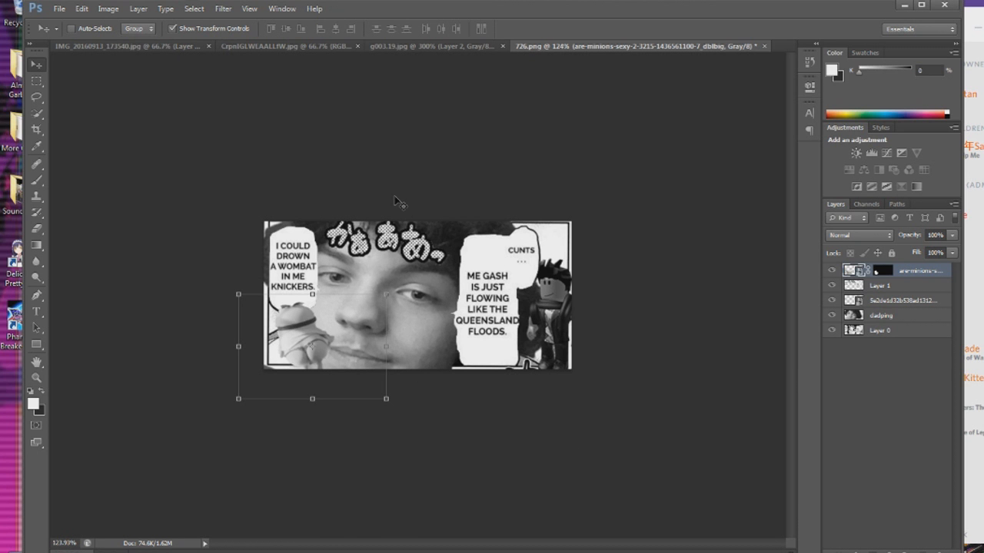
Switch to g003.19.jpg and zoom out to about 72% to review the whole edited manga page.
left_click(412, 47)
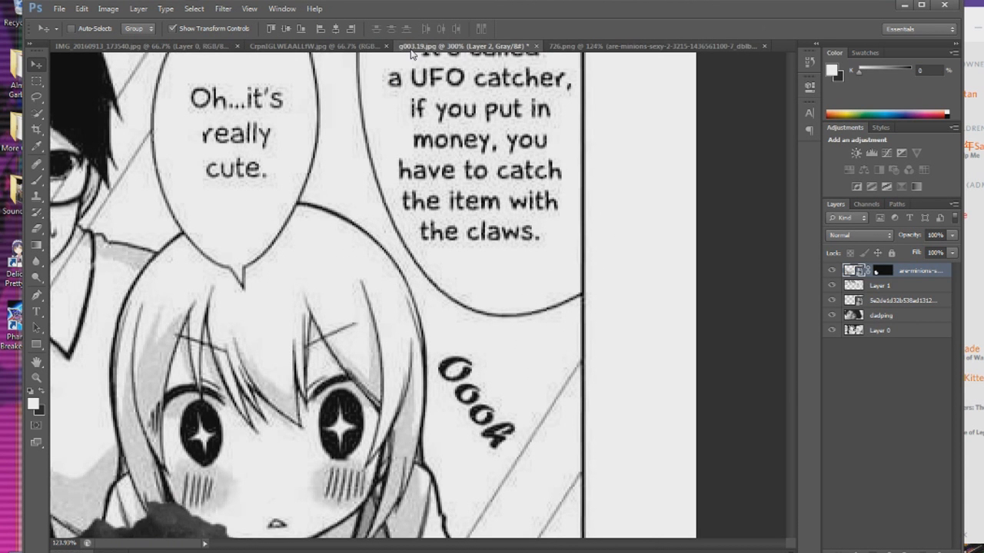
right_click(222, 258)
left_click(46, 378)
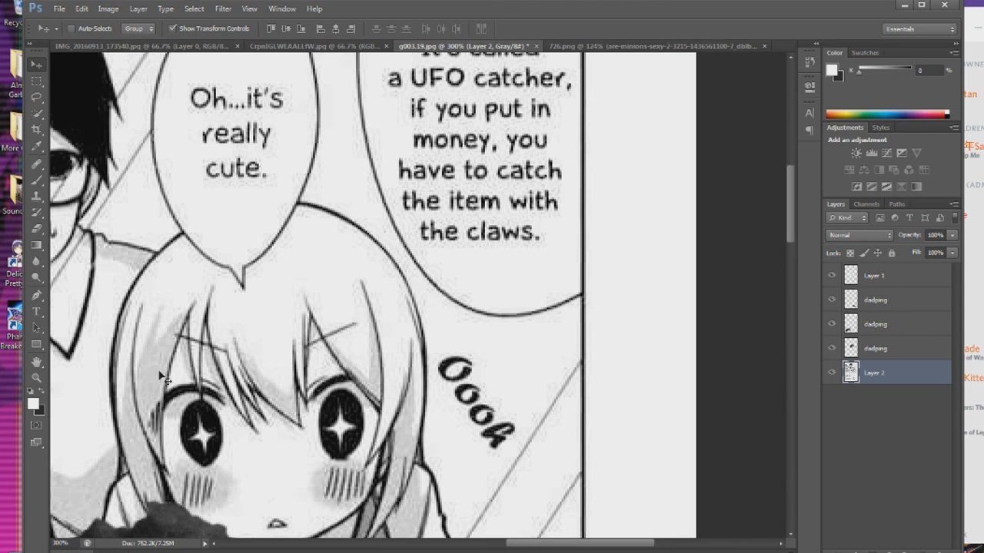
right_click(247, 352)
left_click(59, 366)
left_click(36, 378)
right_click(247, 319)
left_click(315, 329)
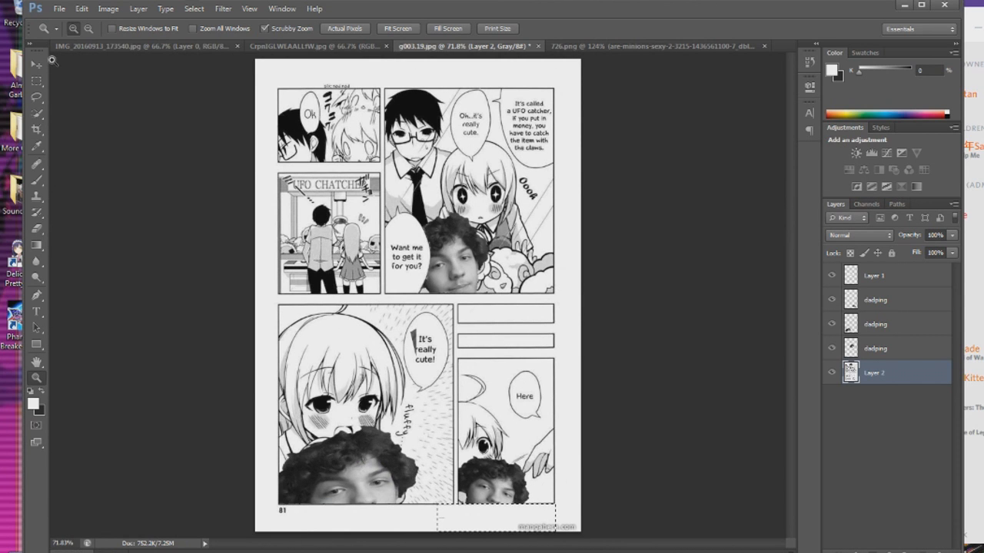
left_click(59, 9)
left_click(680, 135)
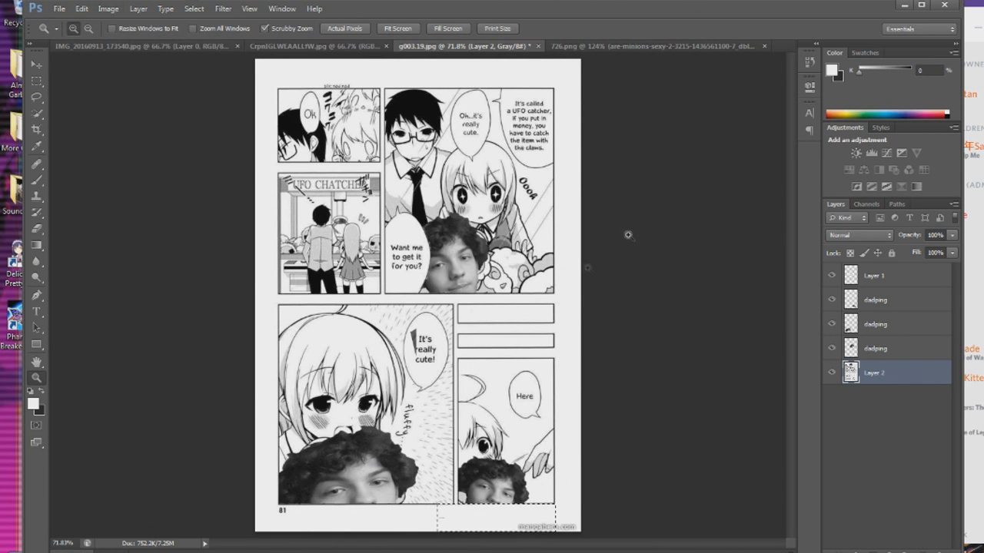